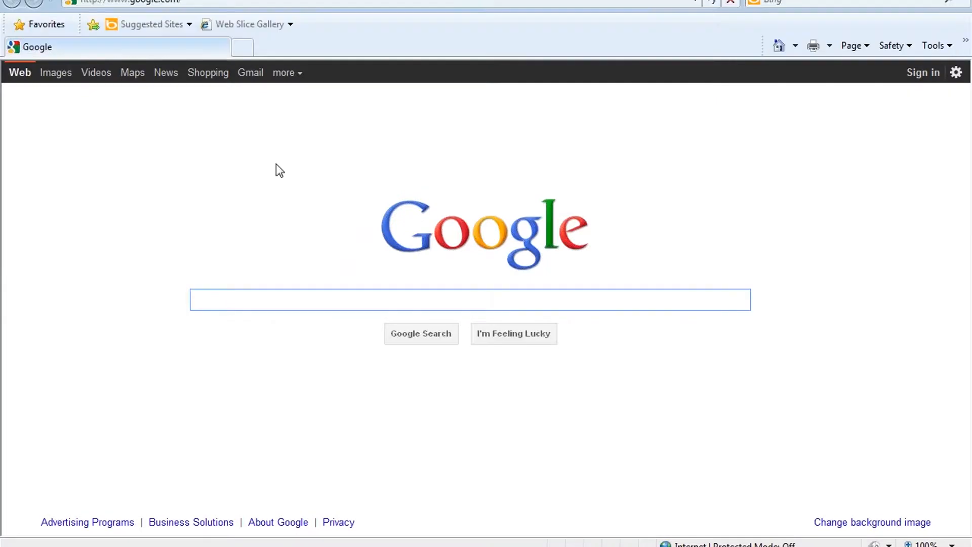
click(298, 2)
text(fl)
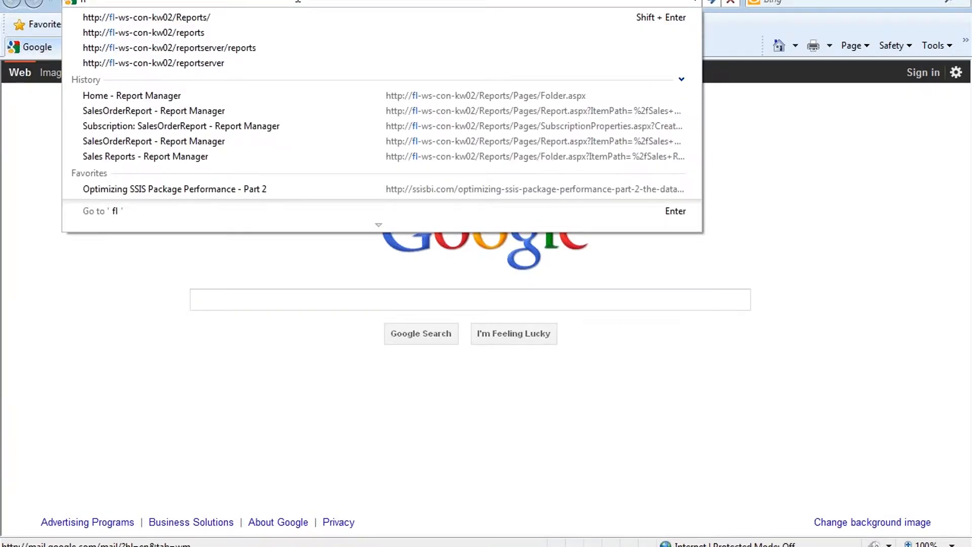
key(Down)
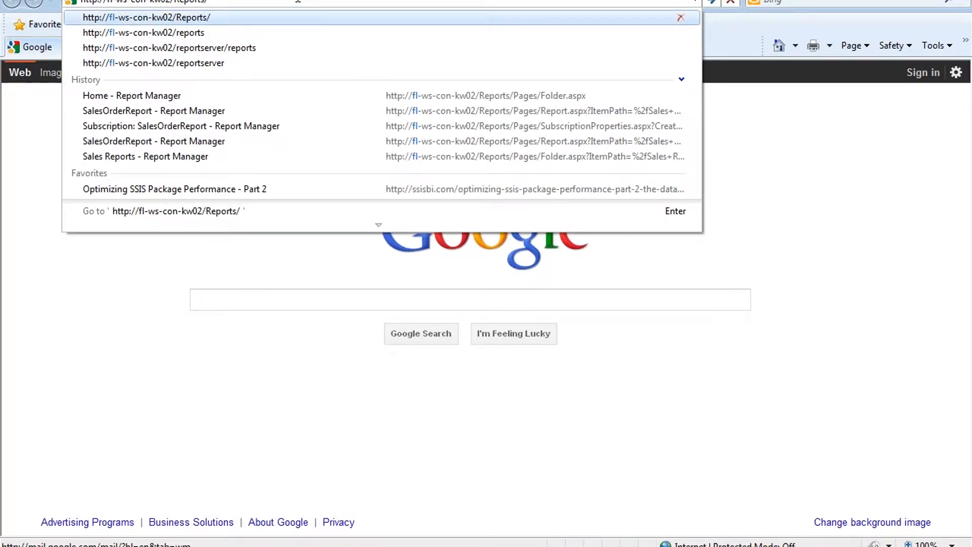
key(Return)
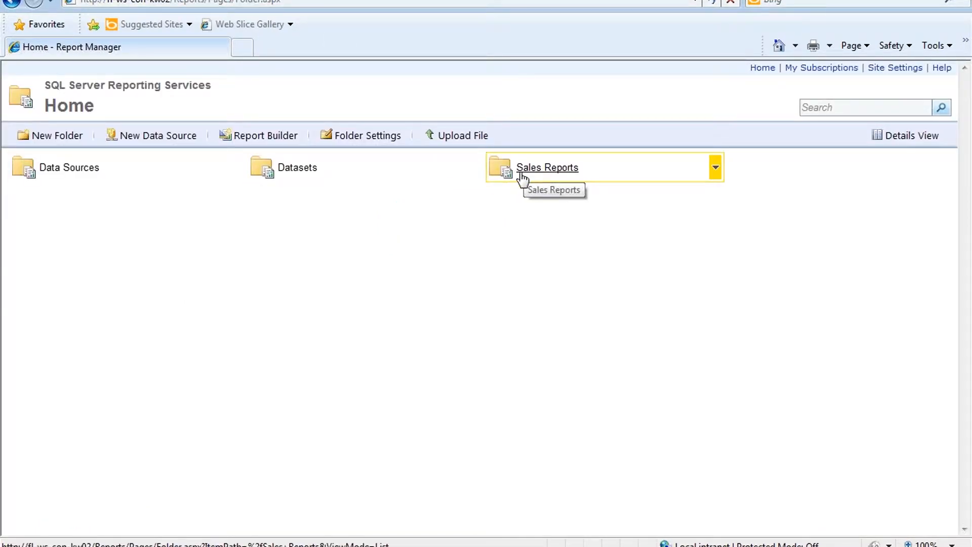
Step: In the Sales Reports folder, choose Manage from the SalesOrderReport menu
click(563, 174)
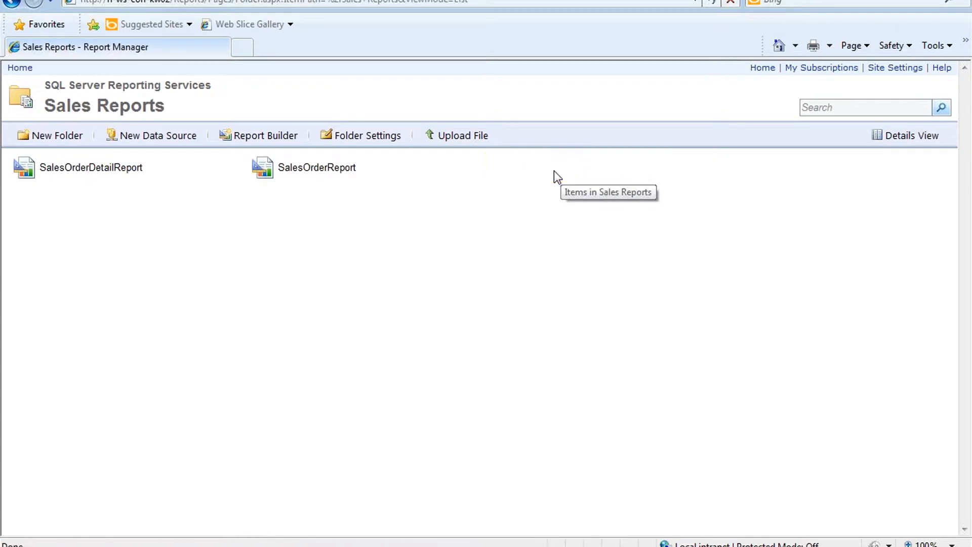
mouse_move(469, 177)
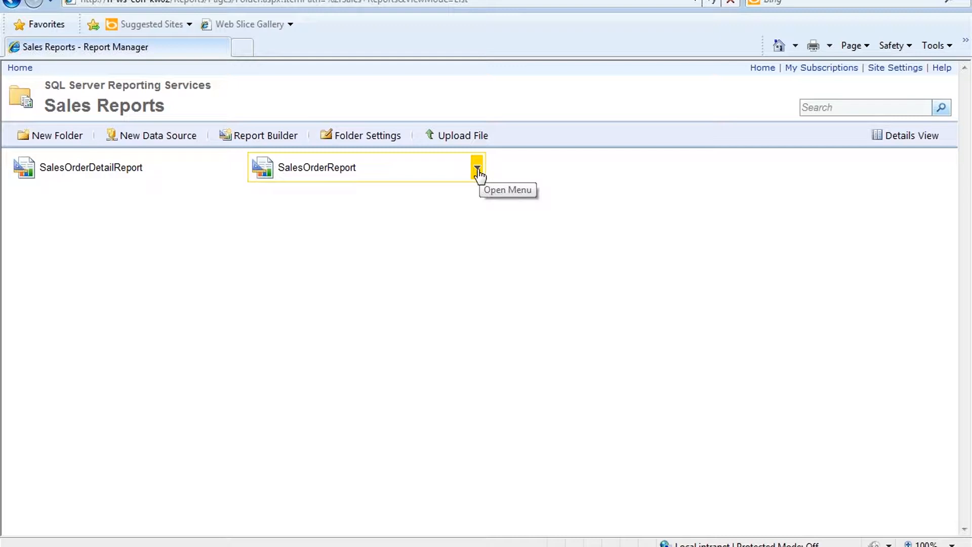
click(477, 170)
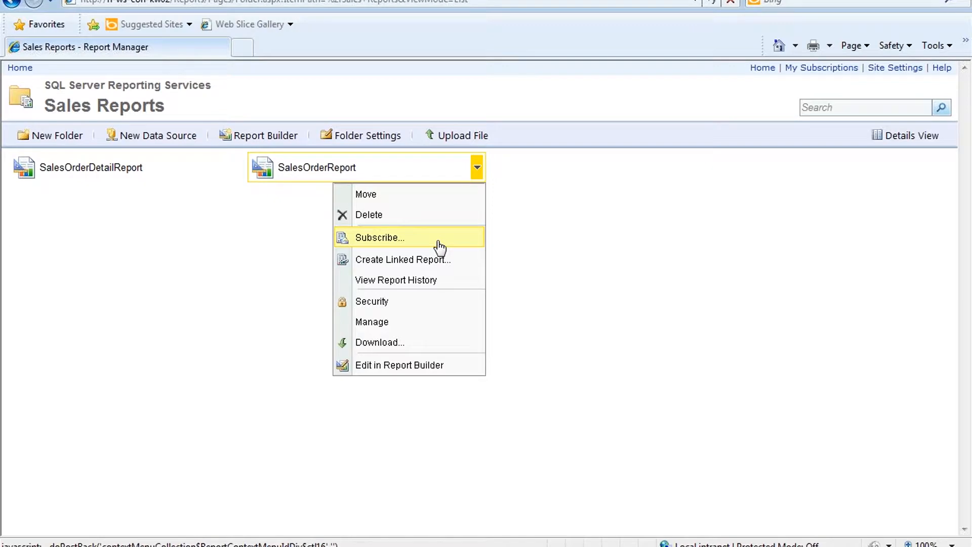
click(410, 326)
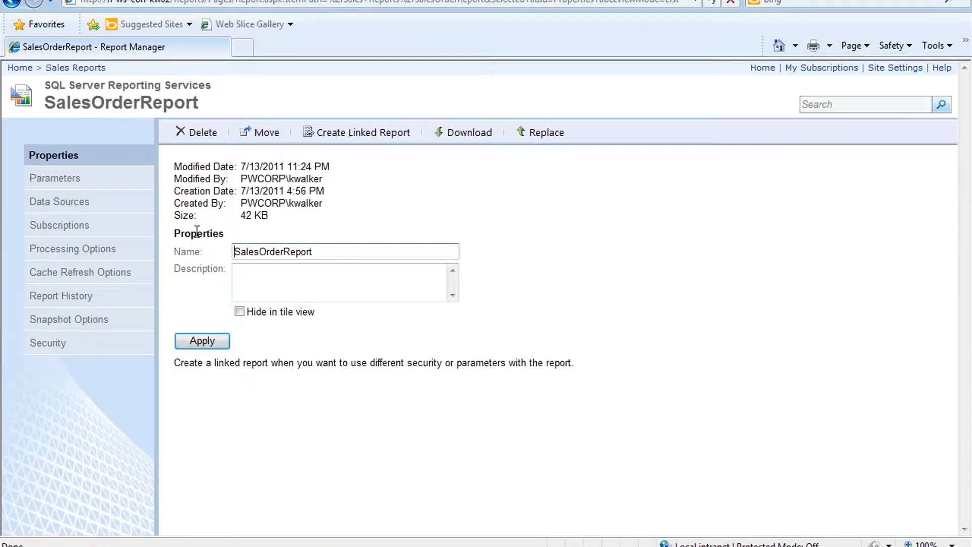
Step: Create a new SalesOrderReport subscription delivered by E-Mail, then launch Reporting Services Configuration Manager
click(133, 233)
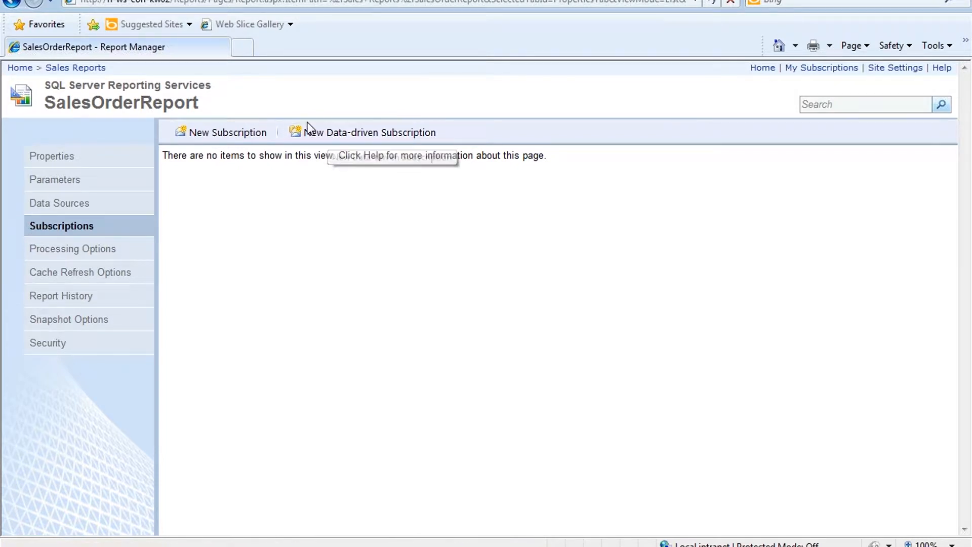
click(223, 136)
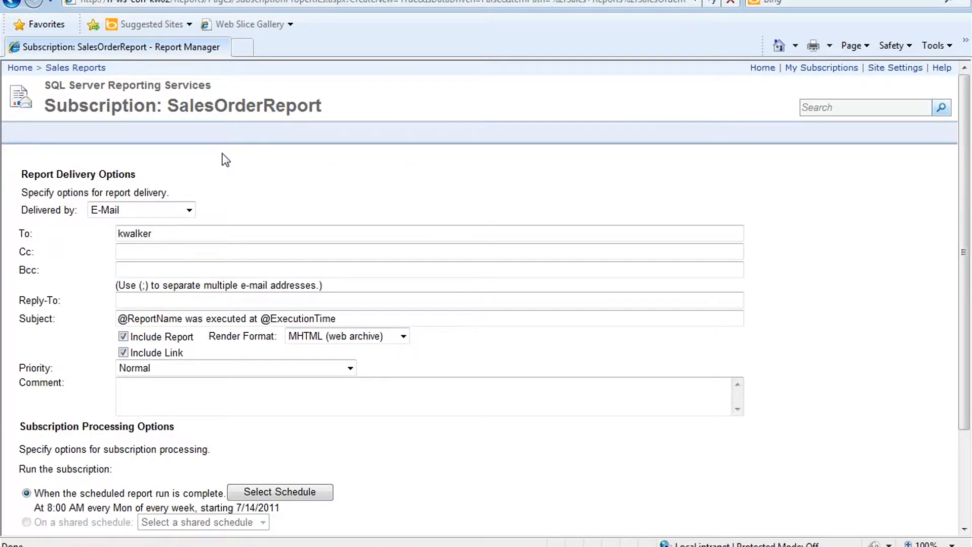
click(189, 211)
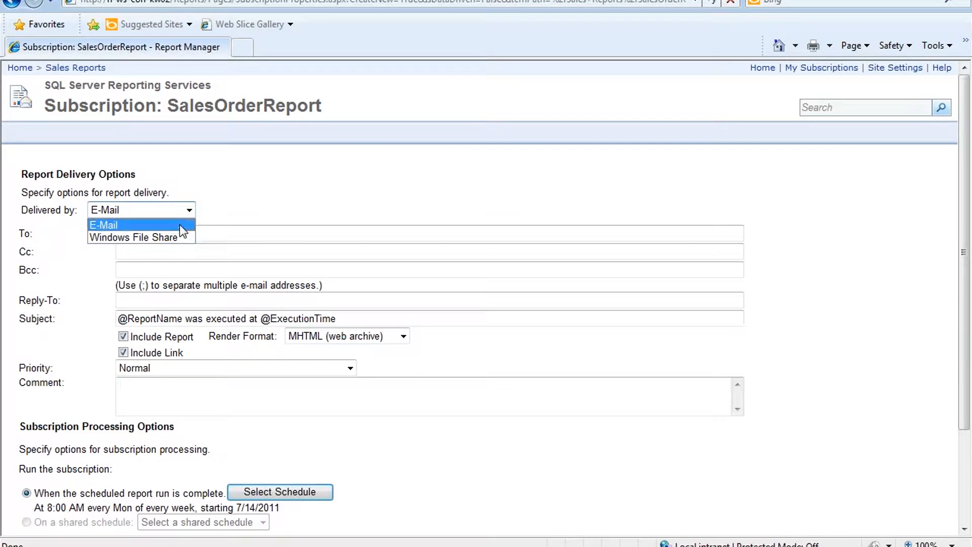
click(211, 213)
click(193, 209)
click(214, 205)
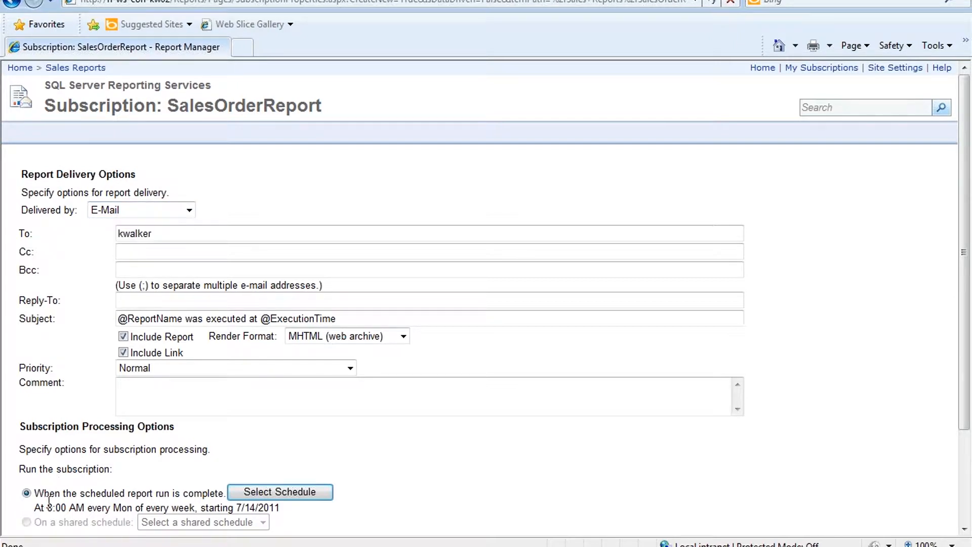
key(super)
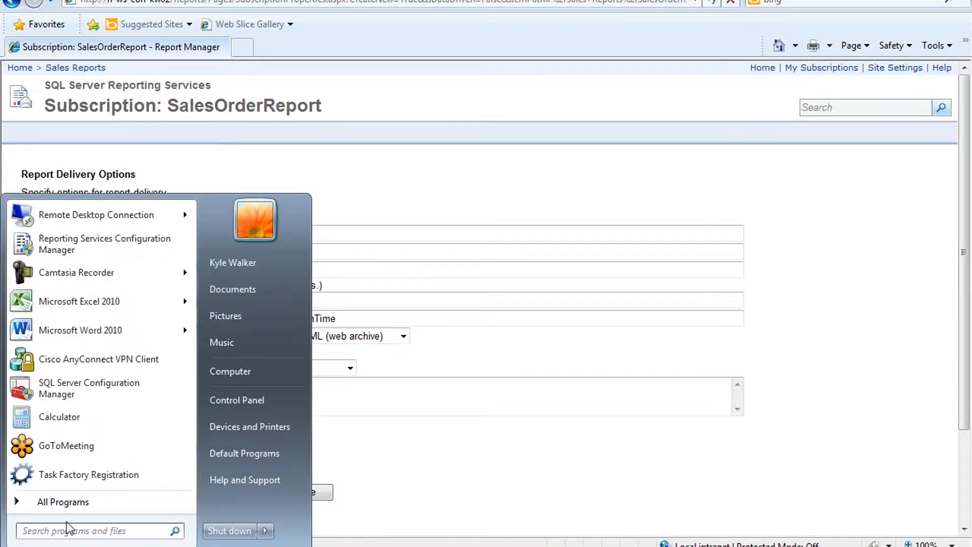
click(103, 251)
Step: Connect to the report server, confirm the E-mail Settings SMTP server is 10.1.1.43, and exit
click(541, 357)
click(203, 272)
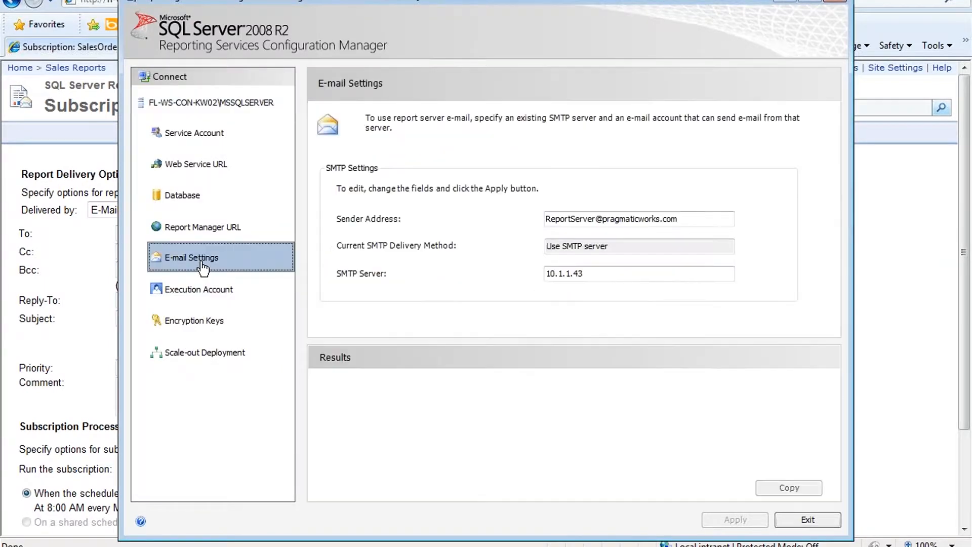
drag(606, 273, 496, 279)
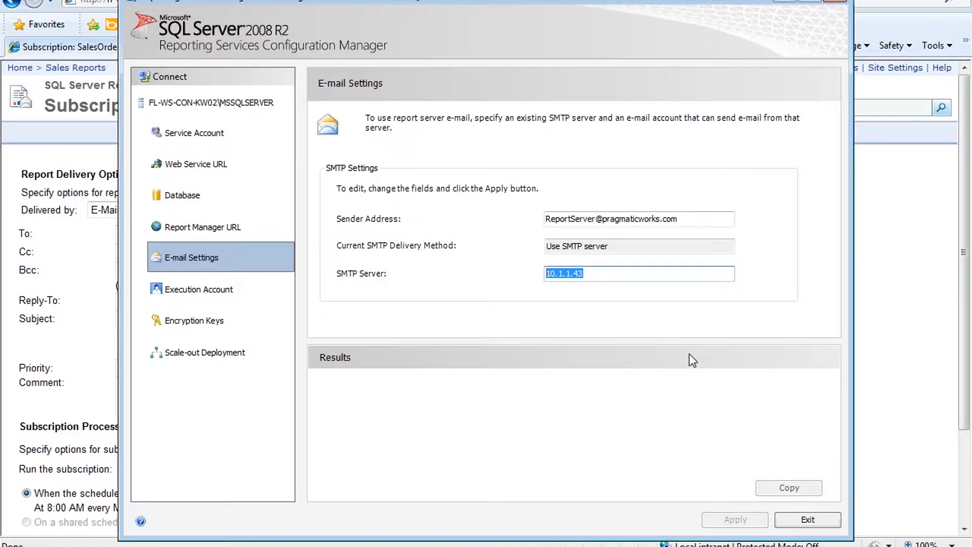
click(808, 520)
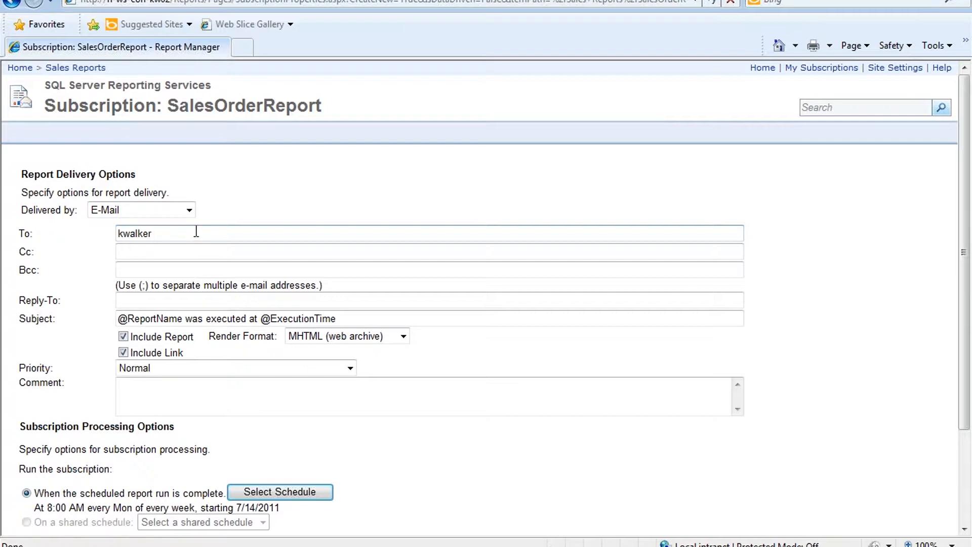
Step: Complete the recipient's e-mail address in To, save the subscription, and reopen it for editing
key(BackSpace)
key(BackSpace)
key(BackSpace)
key(BackSpace)
key(BackSpace)
key(Return)
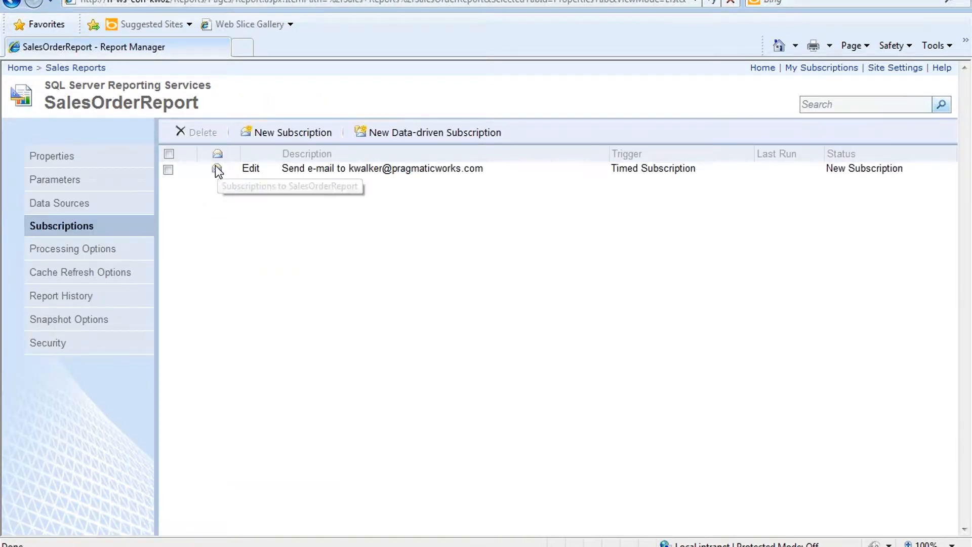
click(251, 169)
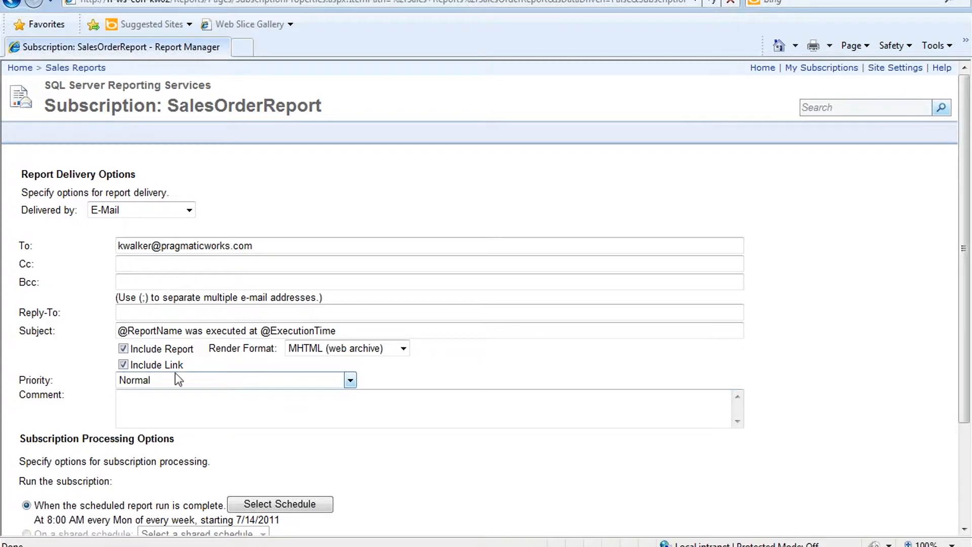
Step: Set the render format to PDF and append 'asdf' to the subject line
click(404, 351)
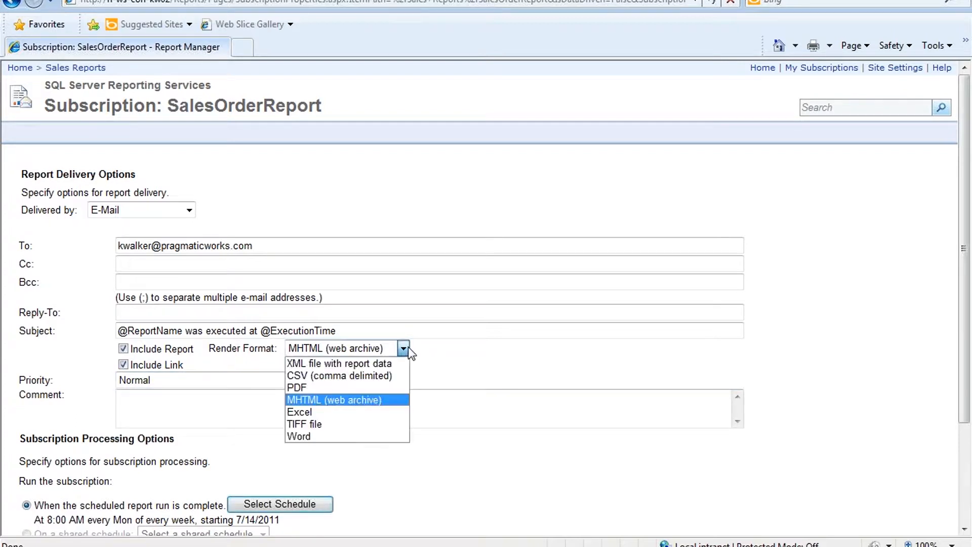
click(393, 389)
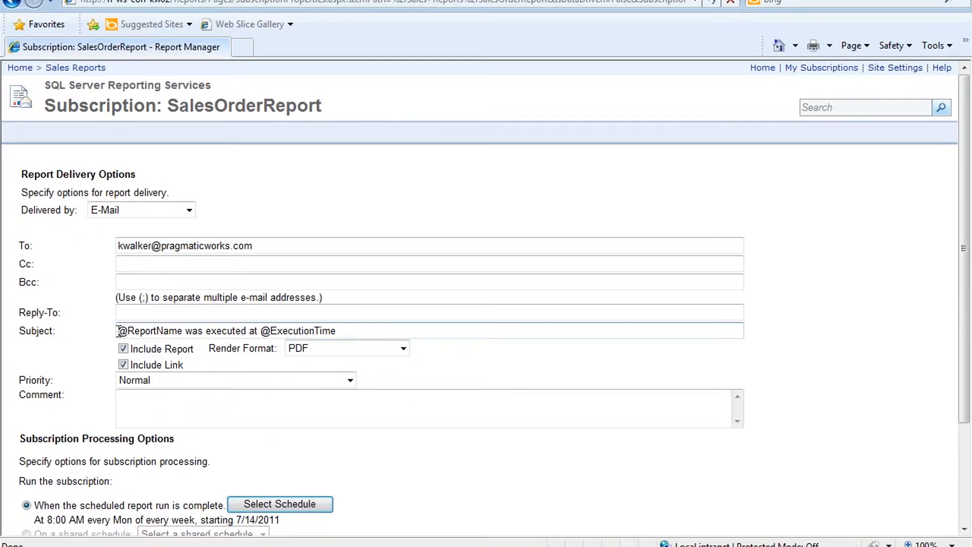
double_click(137, 331)
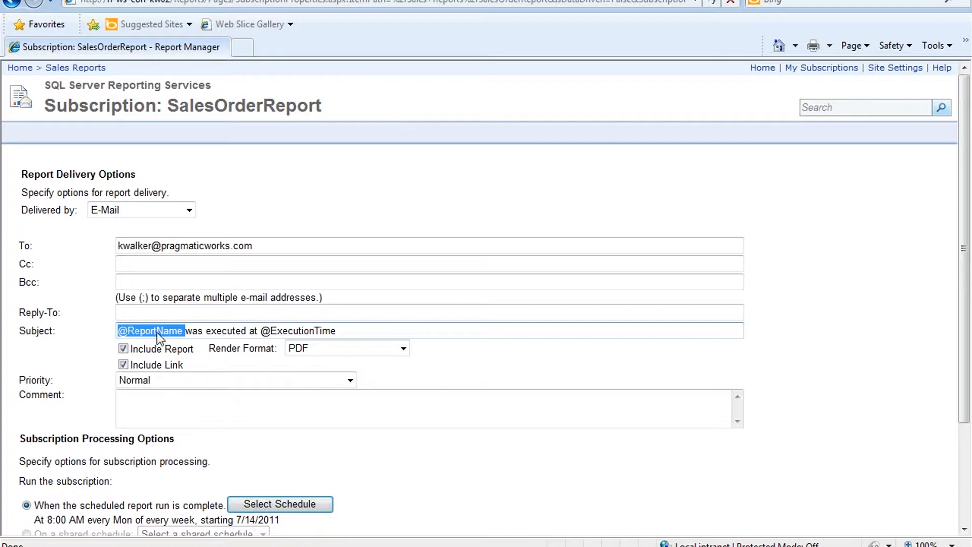
drag(271, 330, 330, 334)
click(359, 332)
text(asdf)
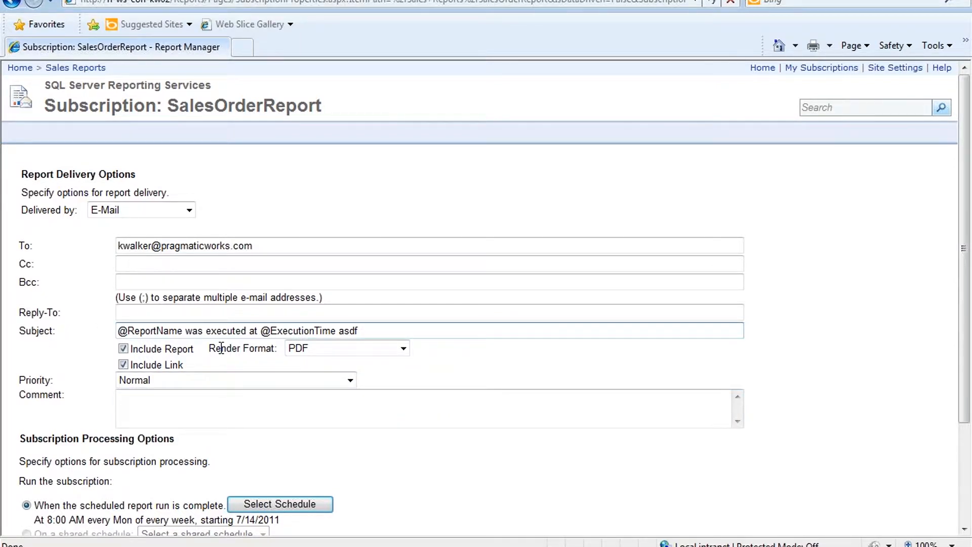
Step: Move into the Comment box and open the subscription's Select Schedule settings
click(233, 422)
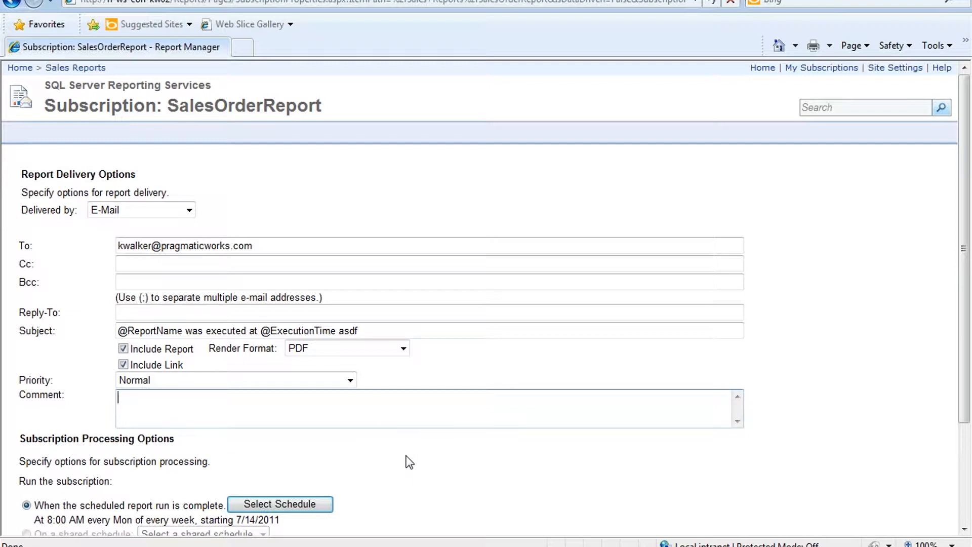
scroll(400, 451, down, 3)
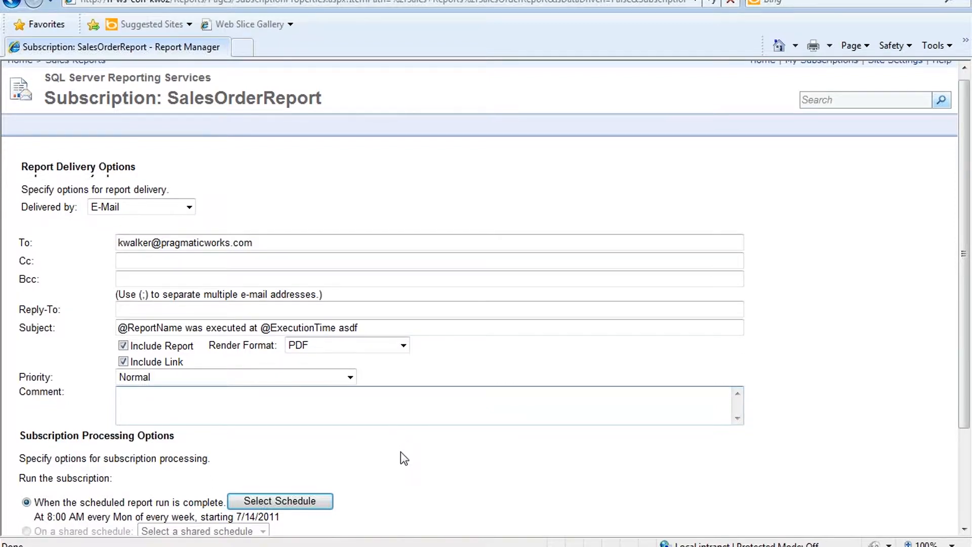
click(279, 370)
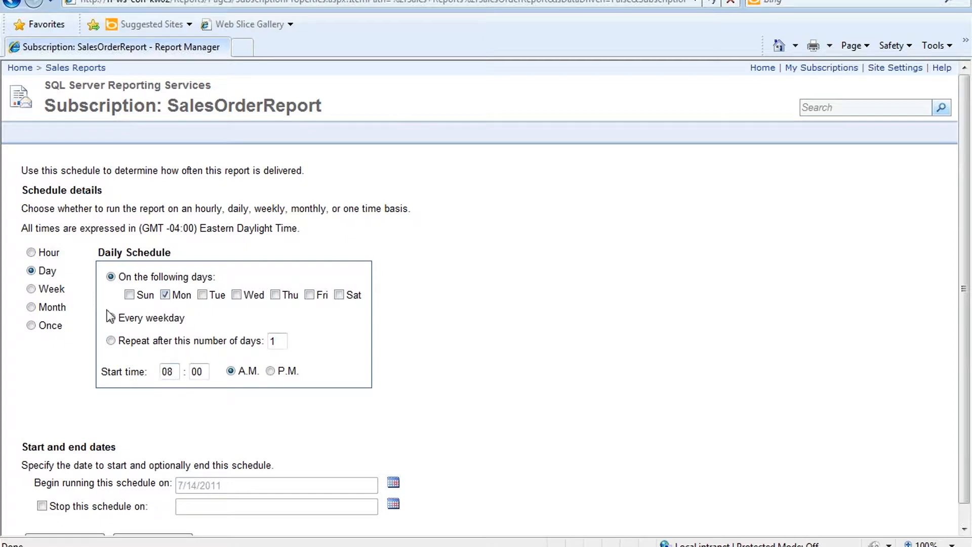
Step: Compare the Hour, Week, Month and Once options, then keep the Day schedule (Mon 8:00 AM) and confirm
click(31, 252)
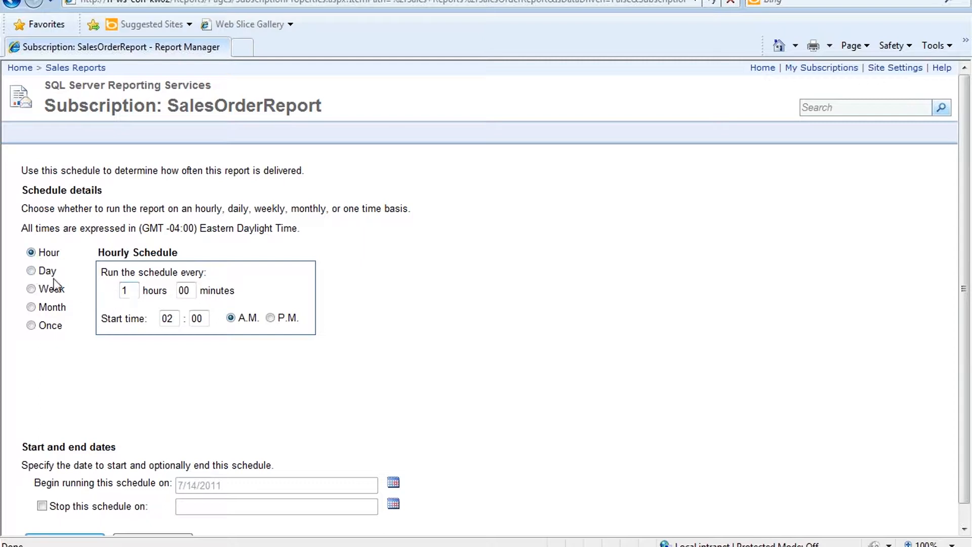
click(31, 271)
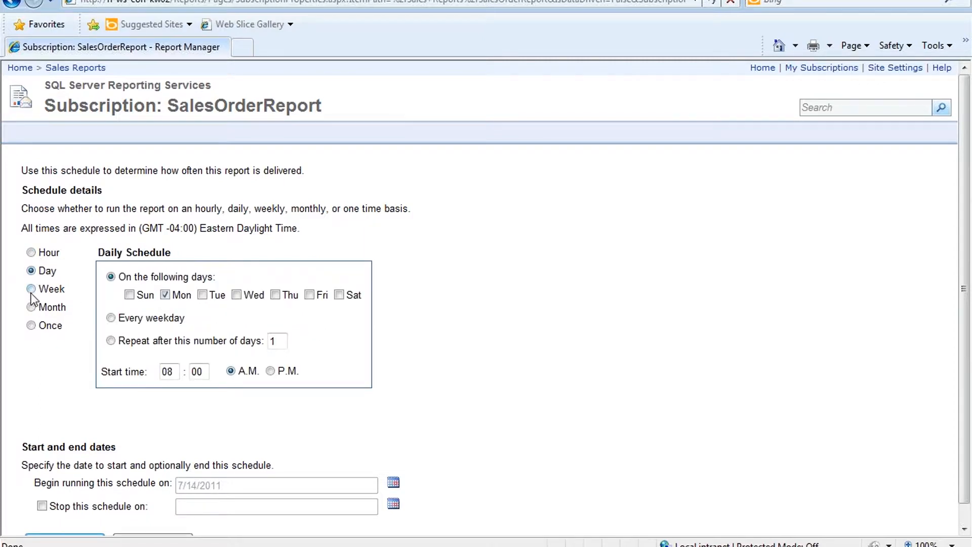
click(31, 291)
click(31, 307)
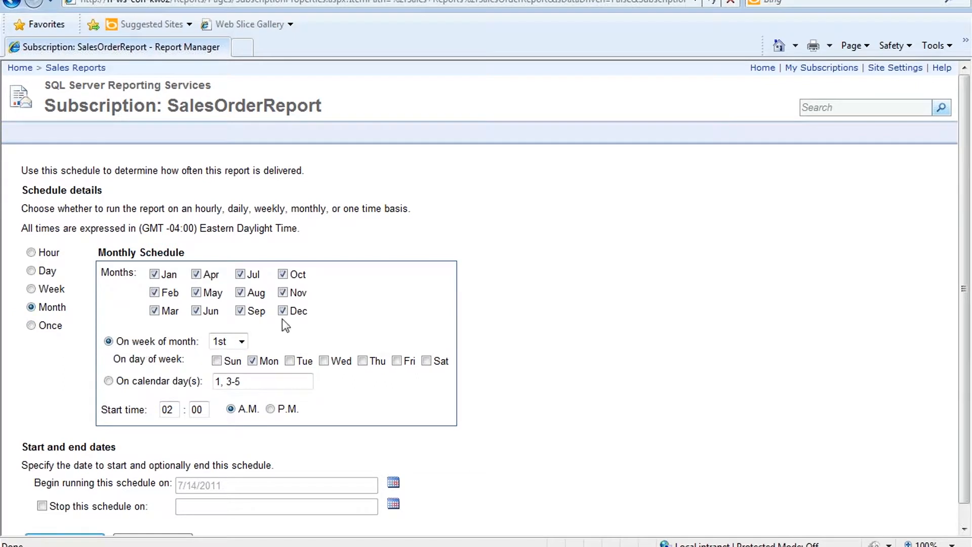
click(31, 325)
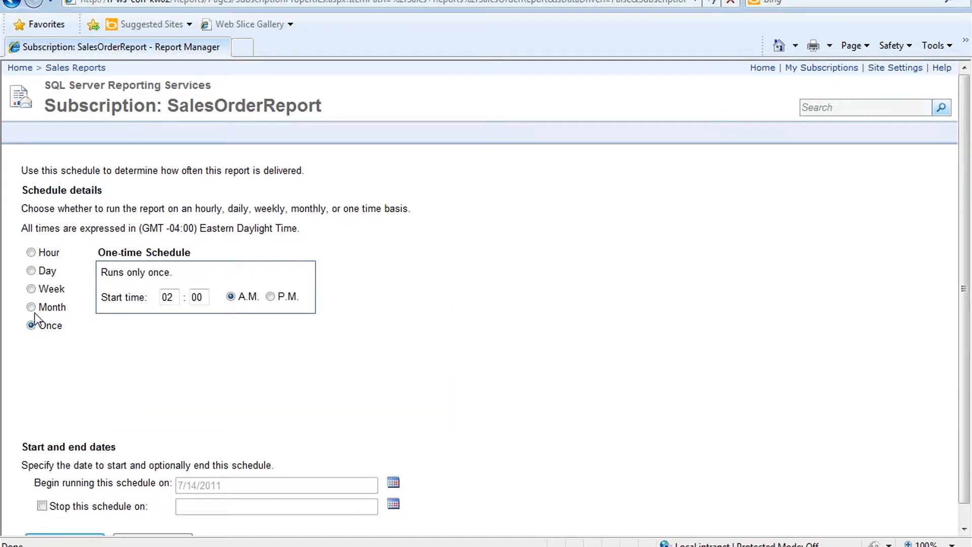
click(31, 306)
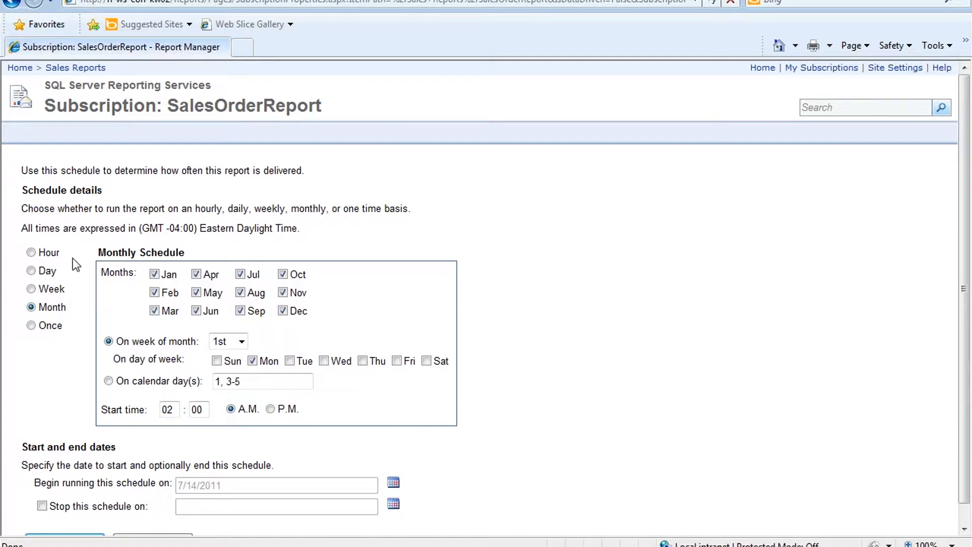
click(31, 271)
scroll(420, 379, down, 1)
click(72, 520)
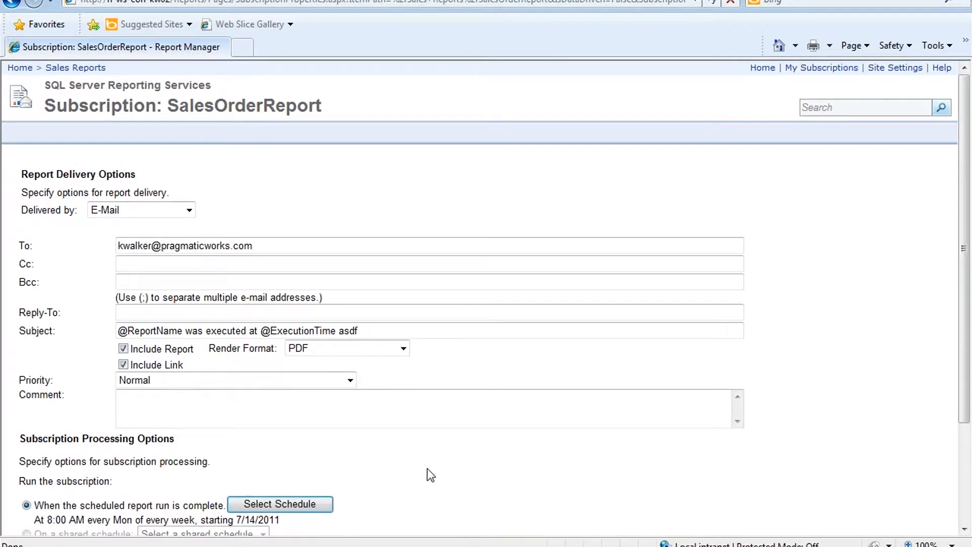
Step: Review the report parameter note and save the SalesOrderReport e-mail subscription with OK
scroll(429, 473, down, 5)
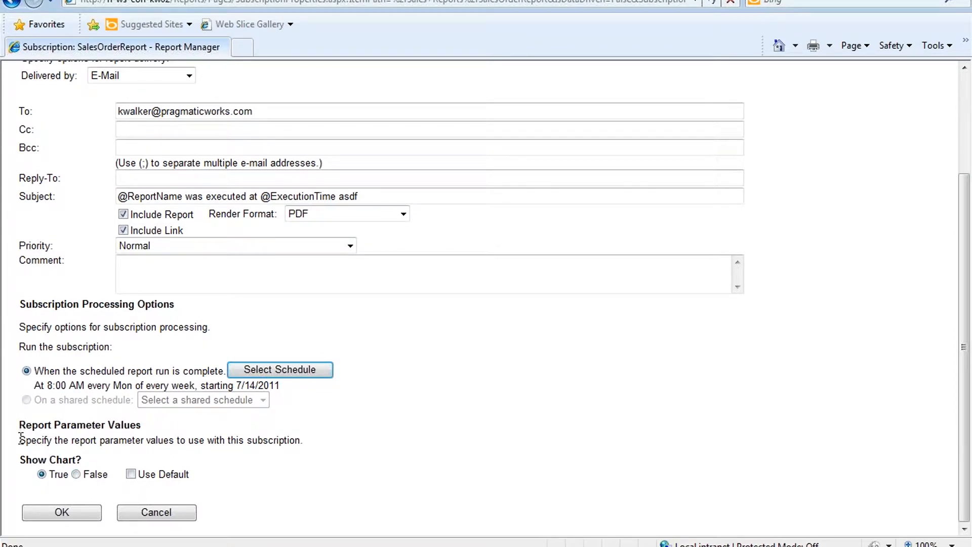
triple_click(20, 439)
click(113, 457)
click(65, 511)
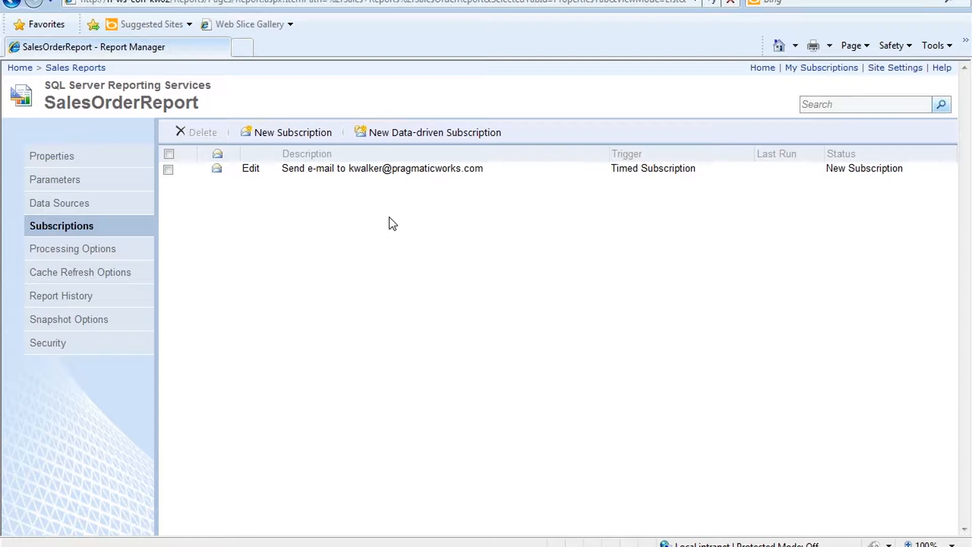
Step: Start a new data-driven subscription described as 'Sales Report (Data-Driven)'
click(416, 136)
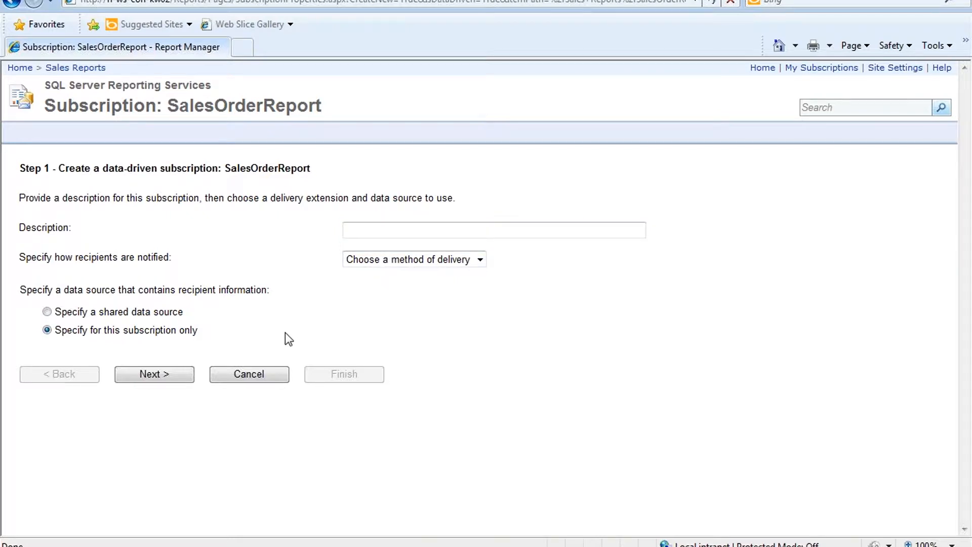
click(385, 232)
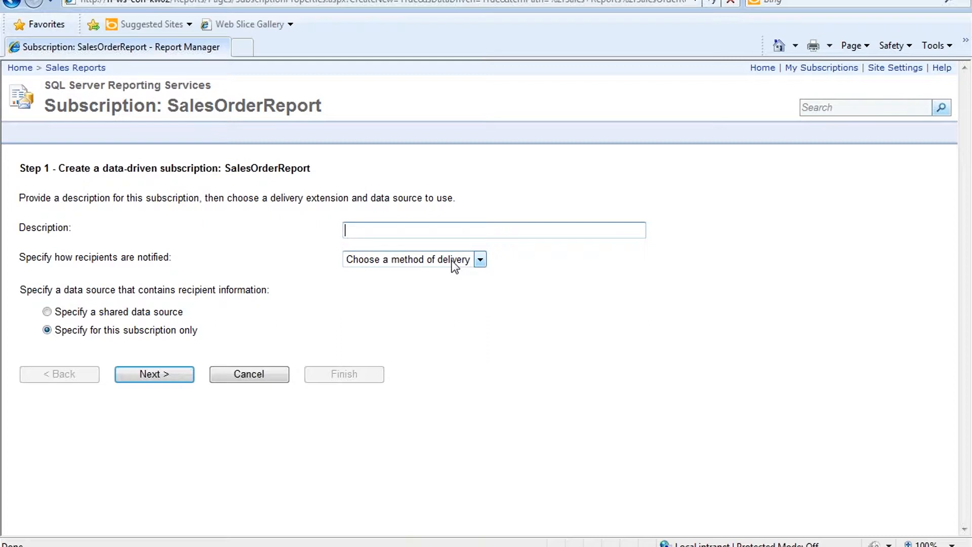
text(Sales Reports)
key(BackSpace)
text((Data-Driven))
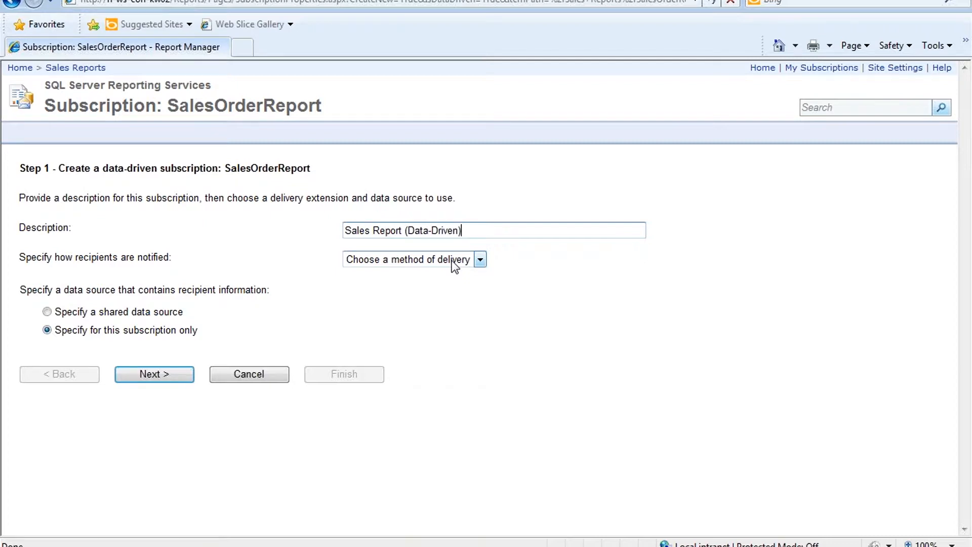
Step: Choose Windows File Share delivery and try the shared versus subscription-only recipient data options
click(455, 260)
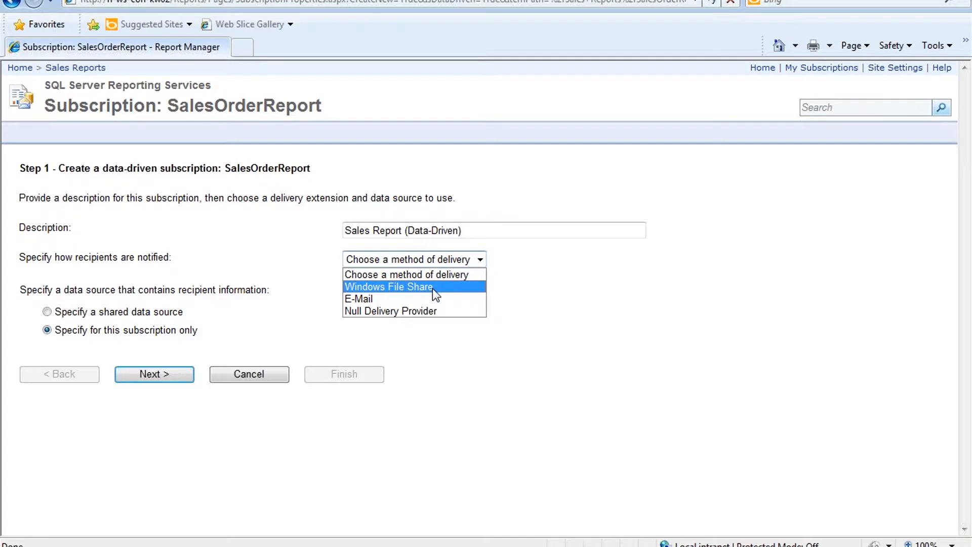
click(433, 287)
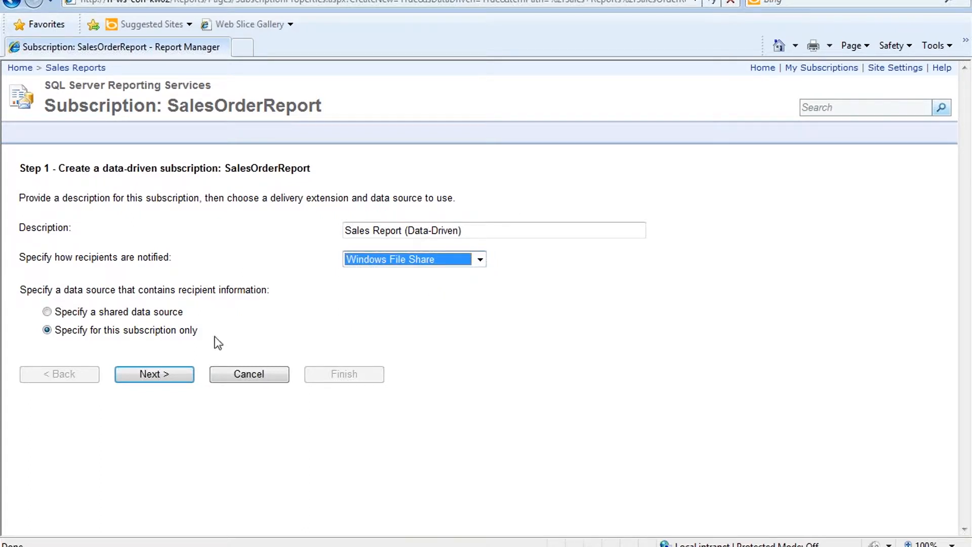
click(47, 311)
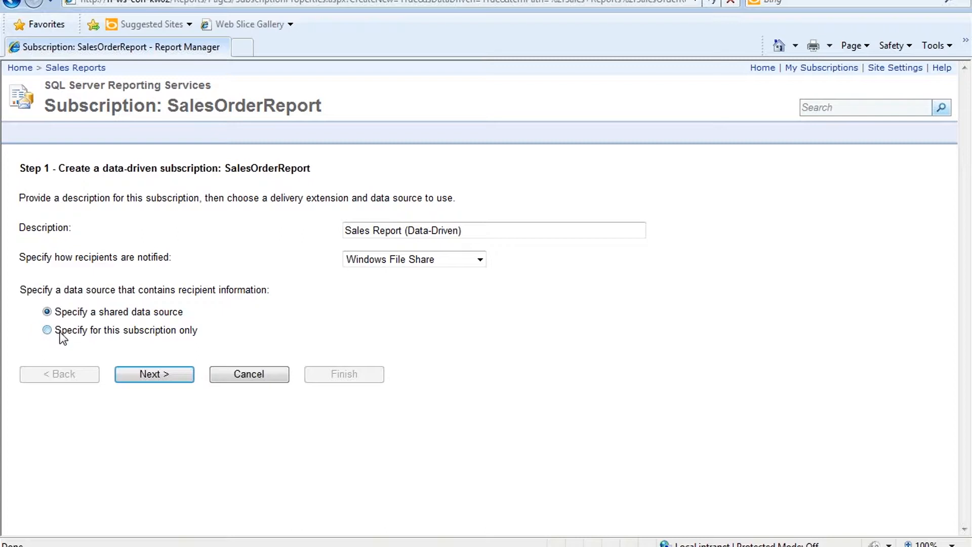
click(60, 333)
click(151, 377)
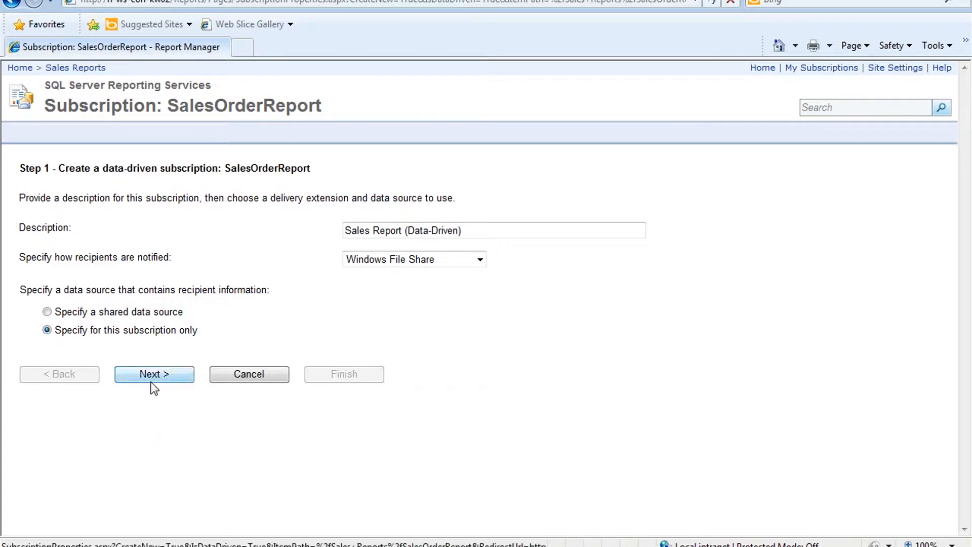
click(82, 316)
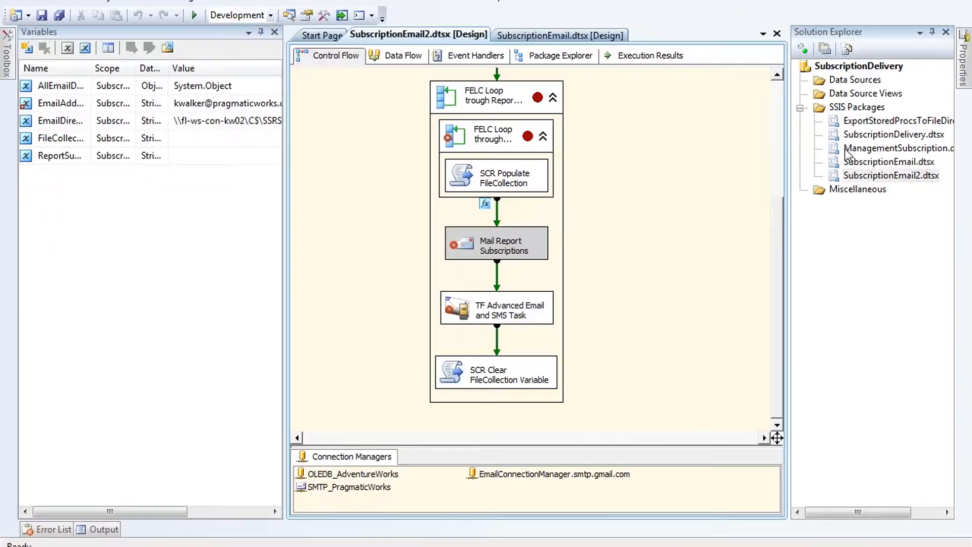
click(834, 82)
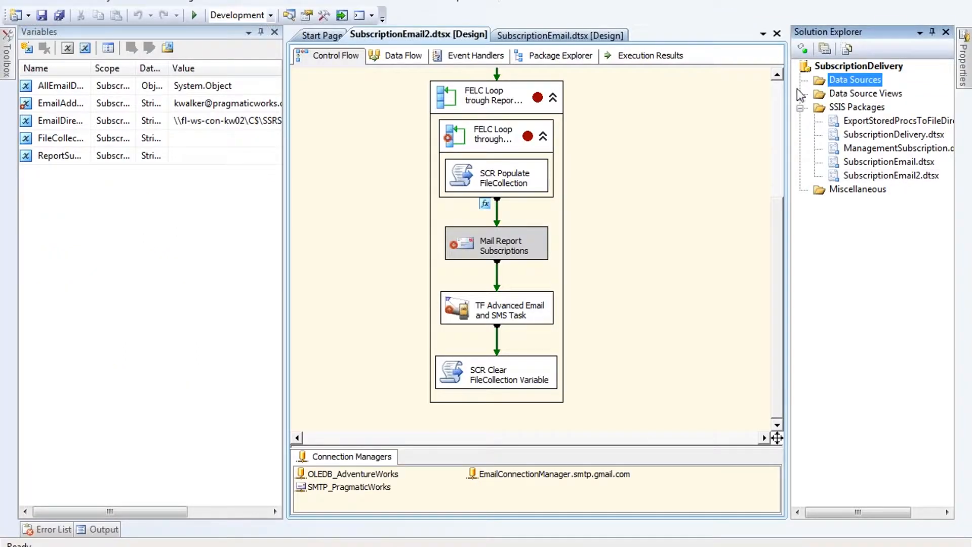
right_click(272, 546)
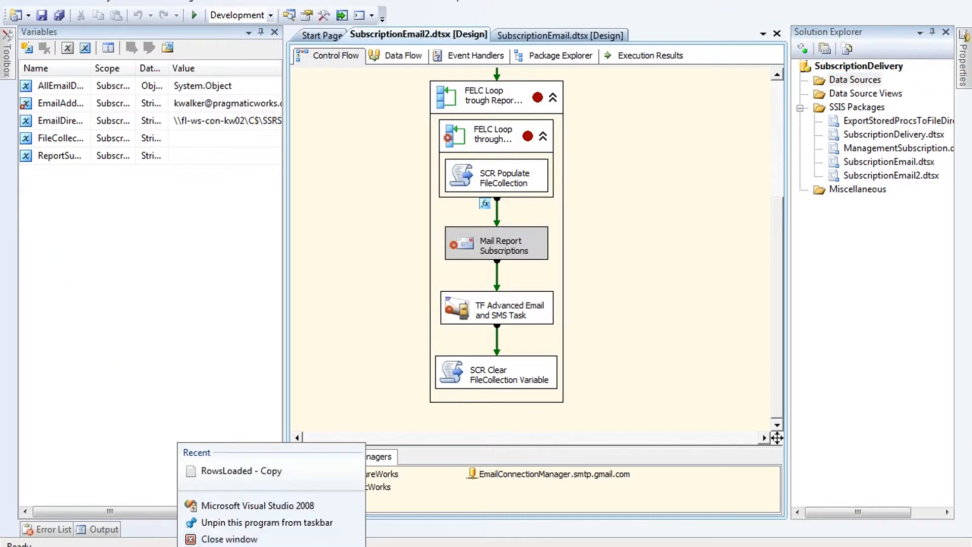
click(630, 24)
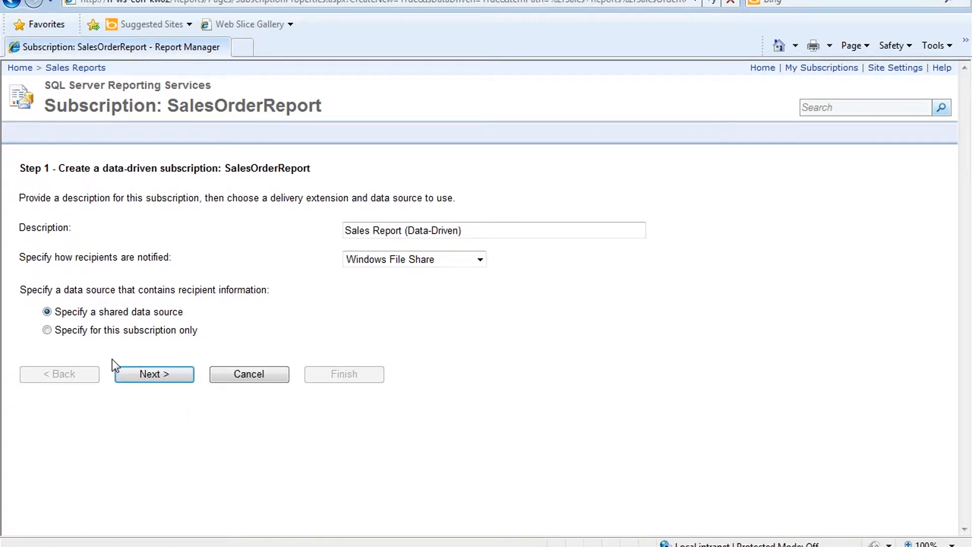
Step: Switch recipient data to 'Specify for this subscription only' and submit Step 1 with Next
click(118, 330)
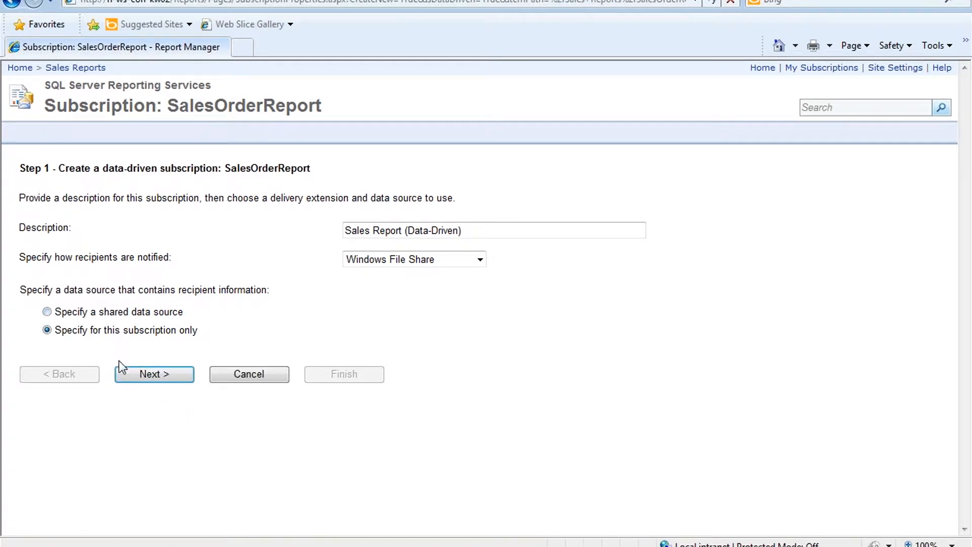
click(140, 376)
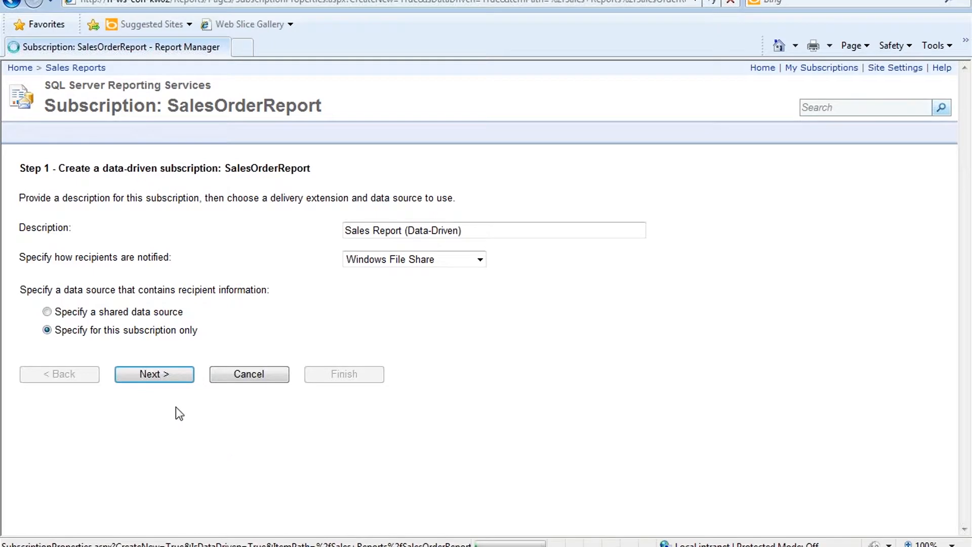
click(180, 383)
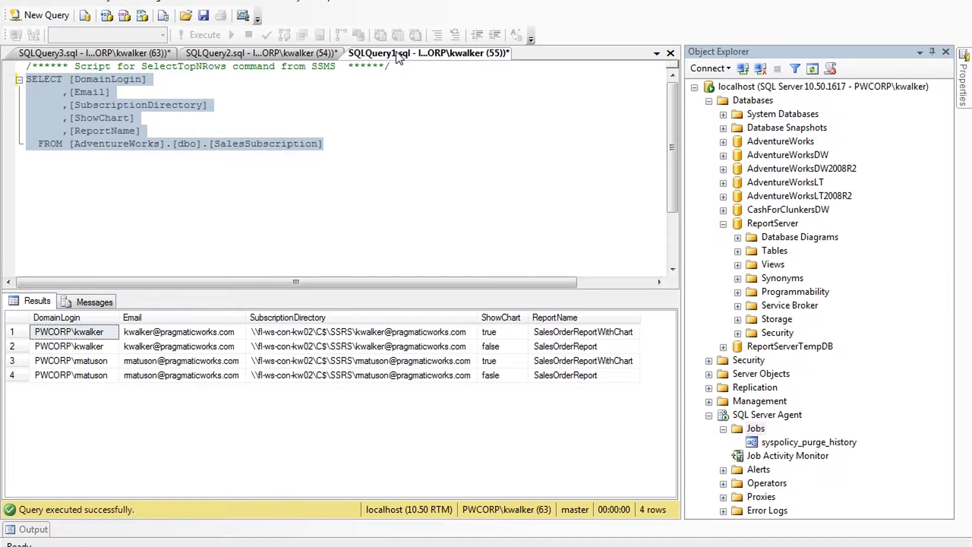
Step: Select the AdventureWorks connection string text in the SQLQuery2 query window
click(396, 50)
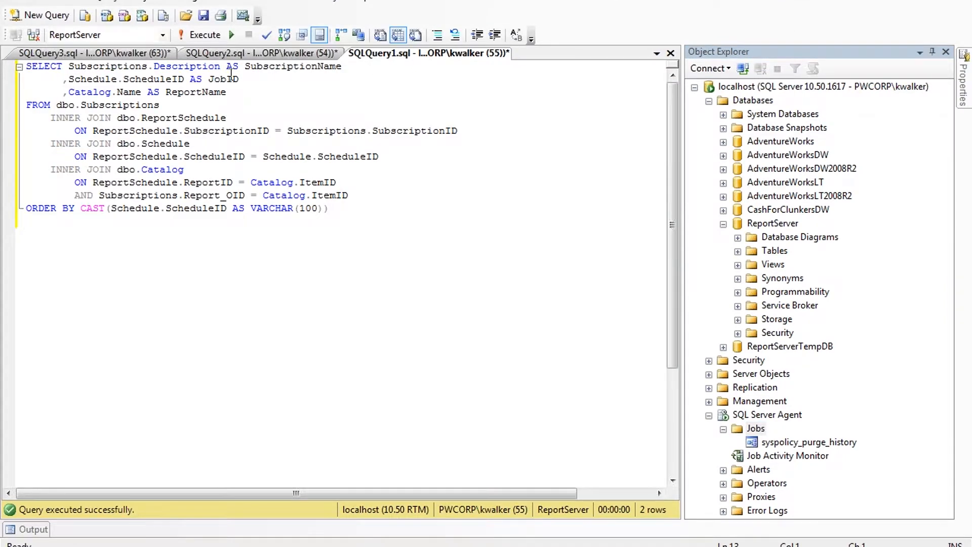
click(268, 53)
drag(377, 67, 16, 82)
key(ctrl+c)
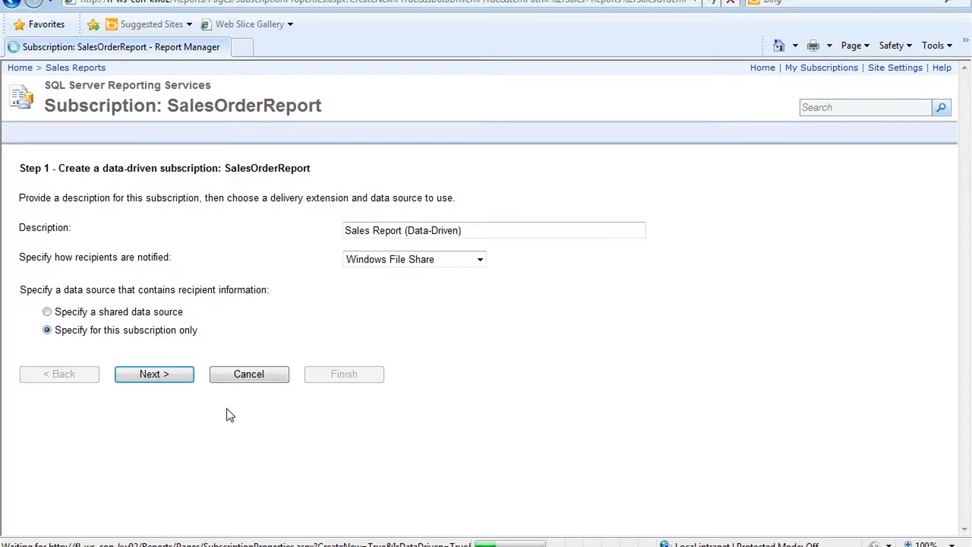
Step: Reload Report Manager and open SalesOrderReport's Subscriptions page in the Sales Reports folder
click(165, 376)
click(365, 5)
text(fl)
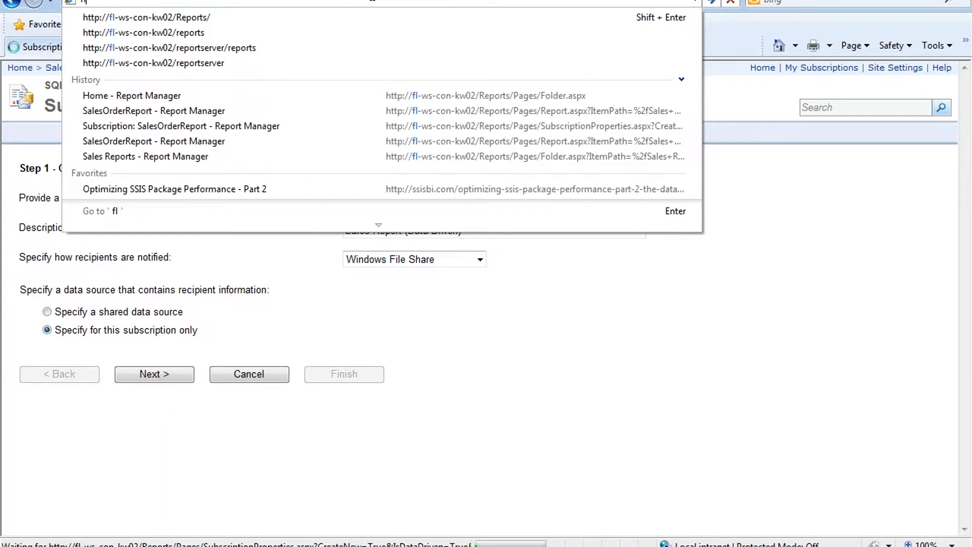
key(Down)
key(Return)
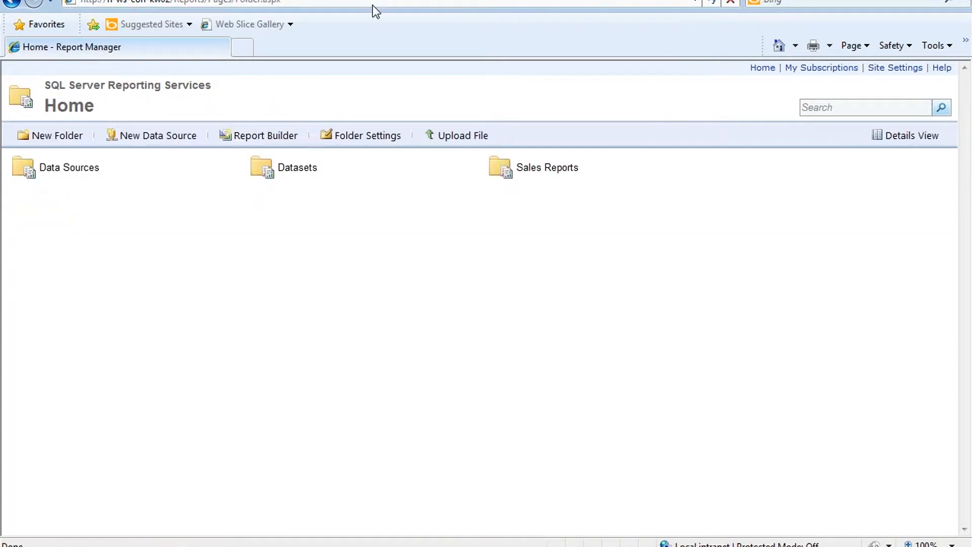
click(547, 169)
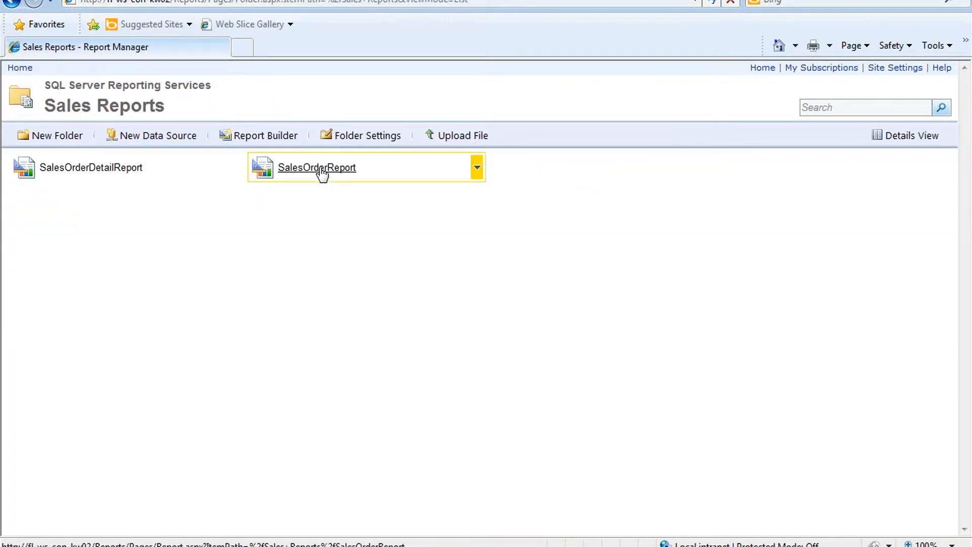
click(477, 168)
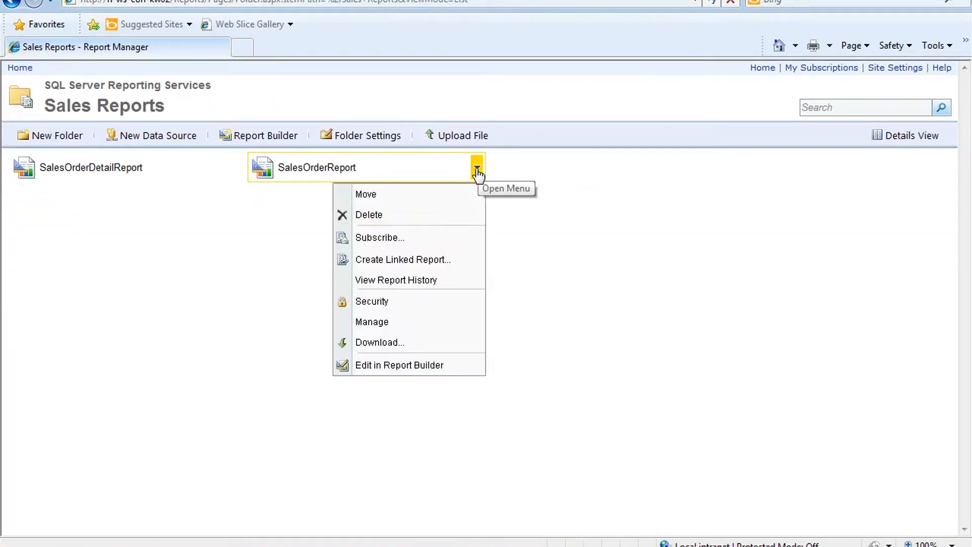
click(375, 322)
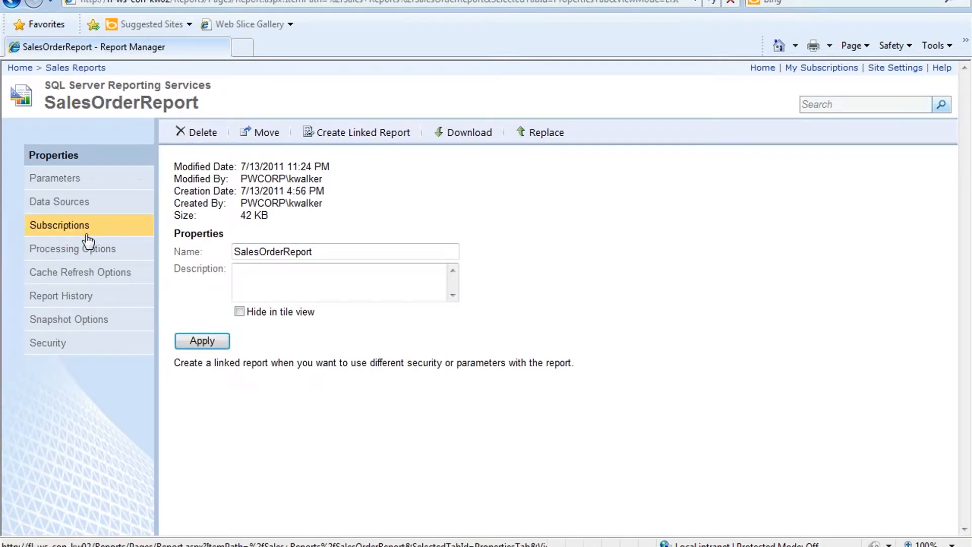
click(381, 133)
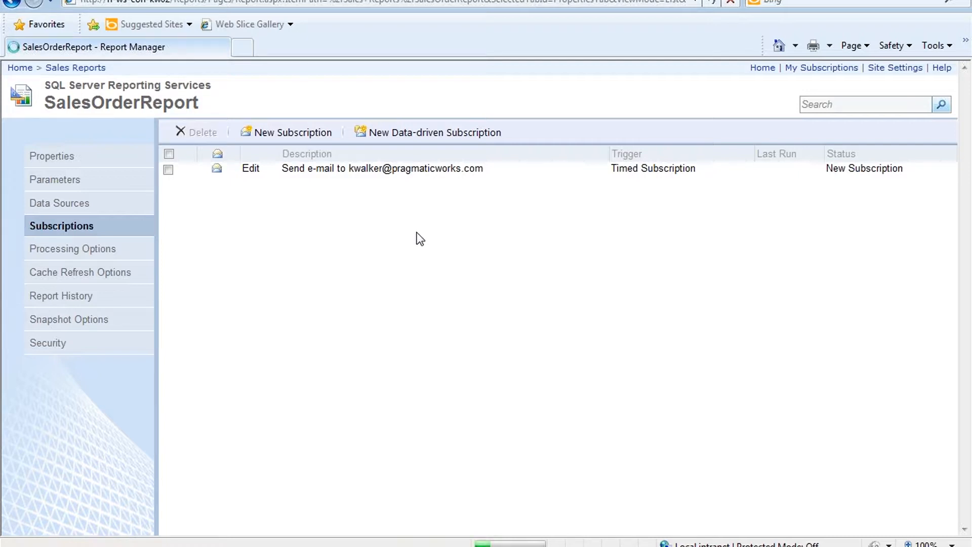
Step: Create a data-driven subscription described 'Sales Report (Data-Driven)' using Windows File Share delivery, and continue
click(455, 140)
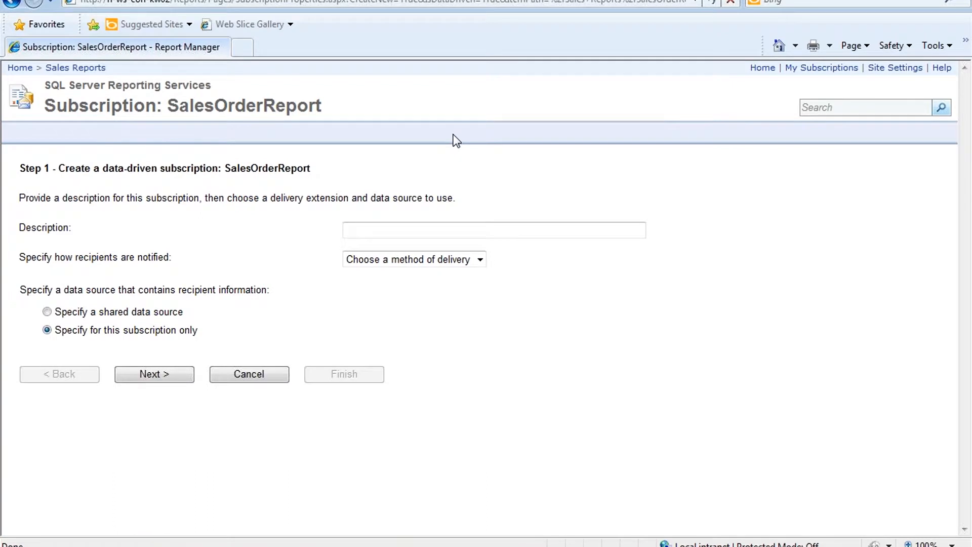
click(477, 230)
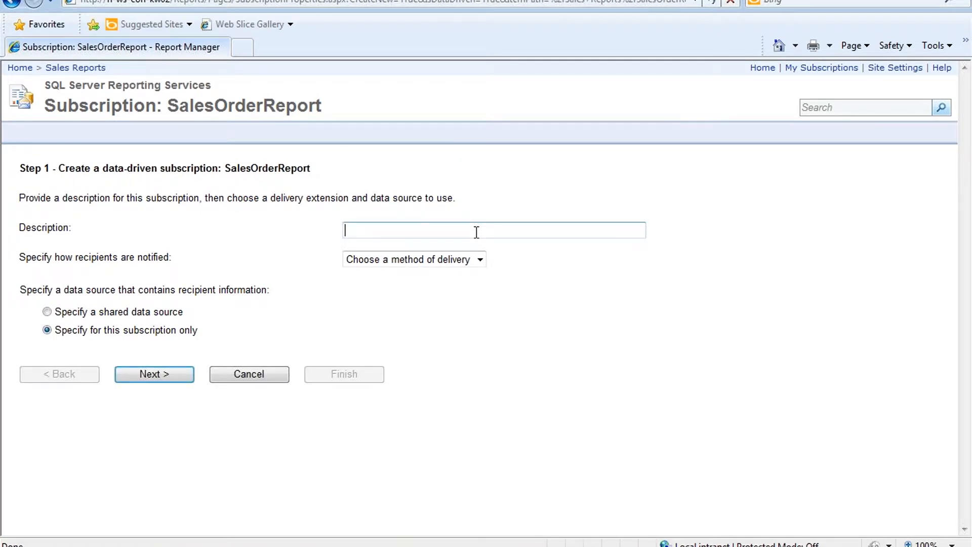
text(Sales Reports)
key(BackSpace)
text((Data-Driven))
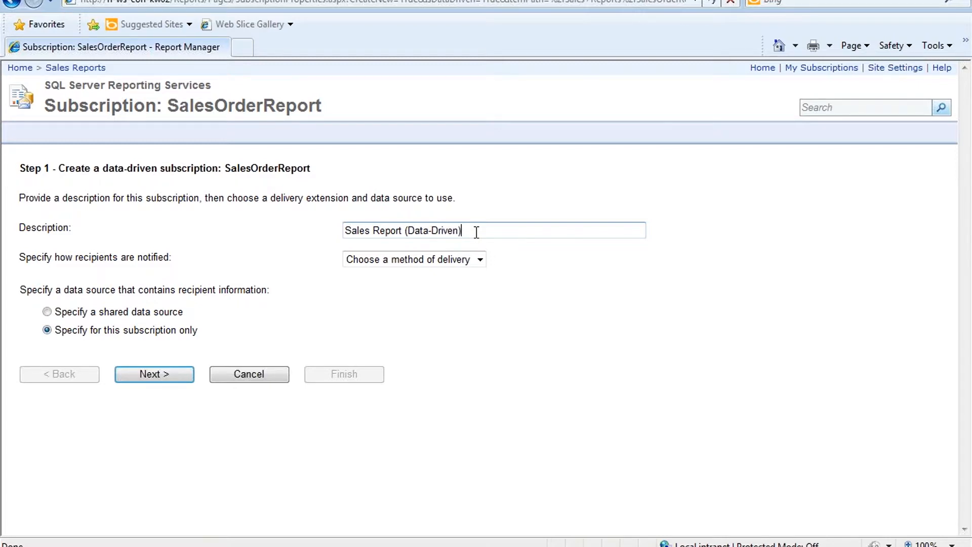
click(479, 259)
click(429, 283)
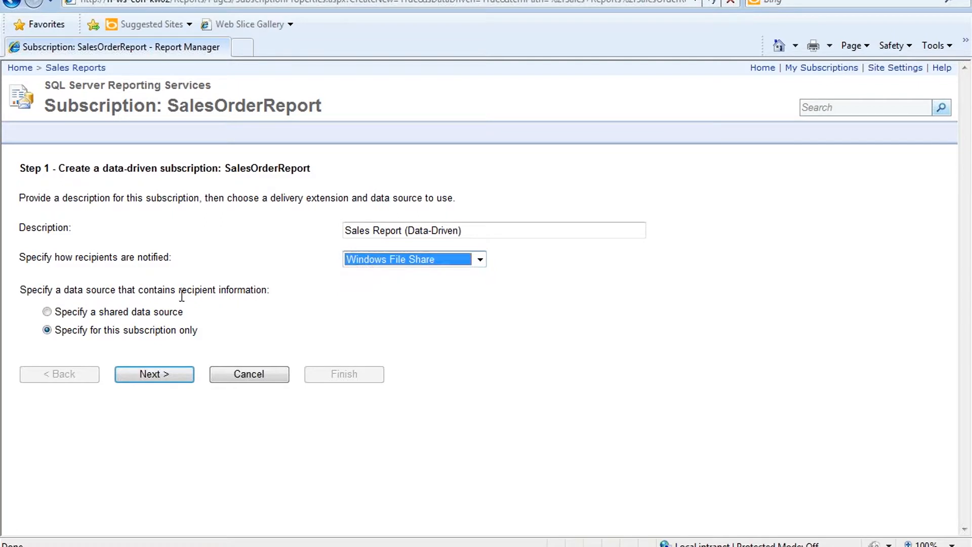
click(148, 375)
Step: Paste the AdventureWorks connection string, enter the stored user name and password, and continue
click(250, 227)
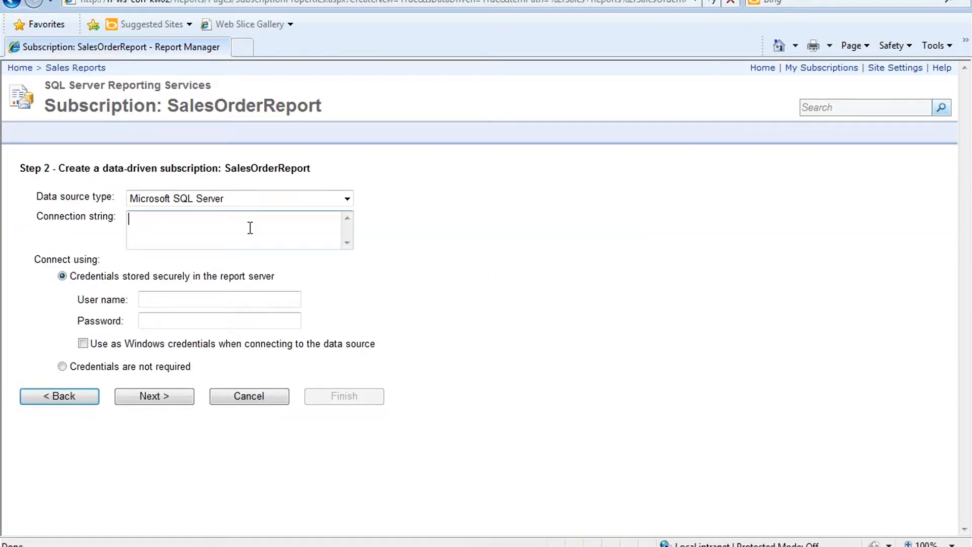
key(ctrl+v)
click(222, 297)
text(Reports)
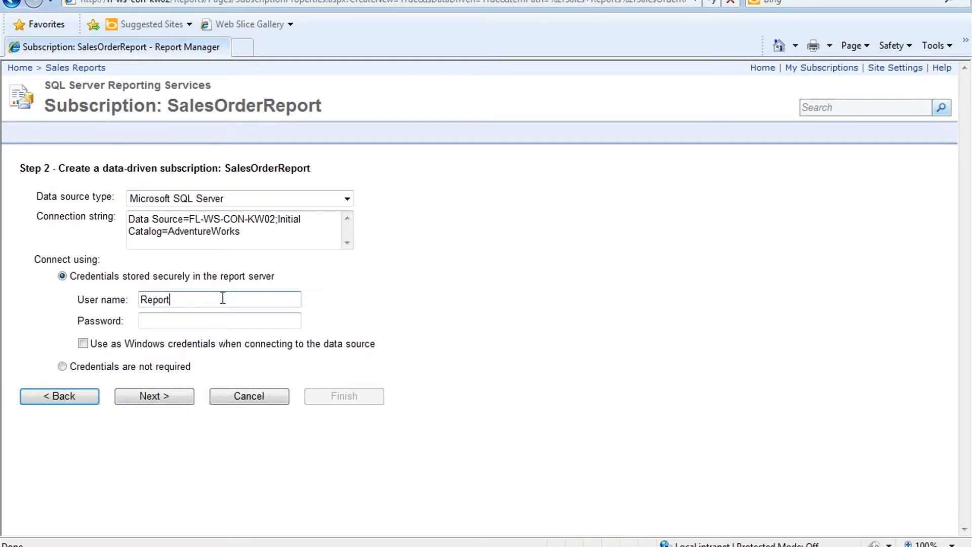
click(208, 324)
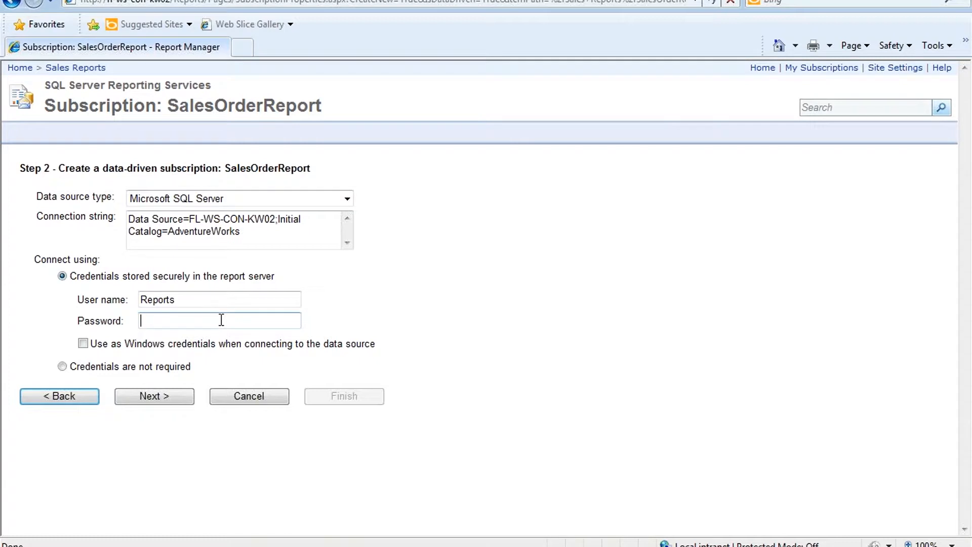
text(*******)
click(164, 395)
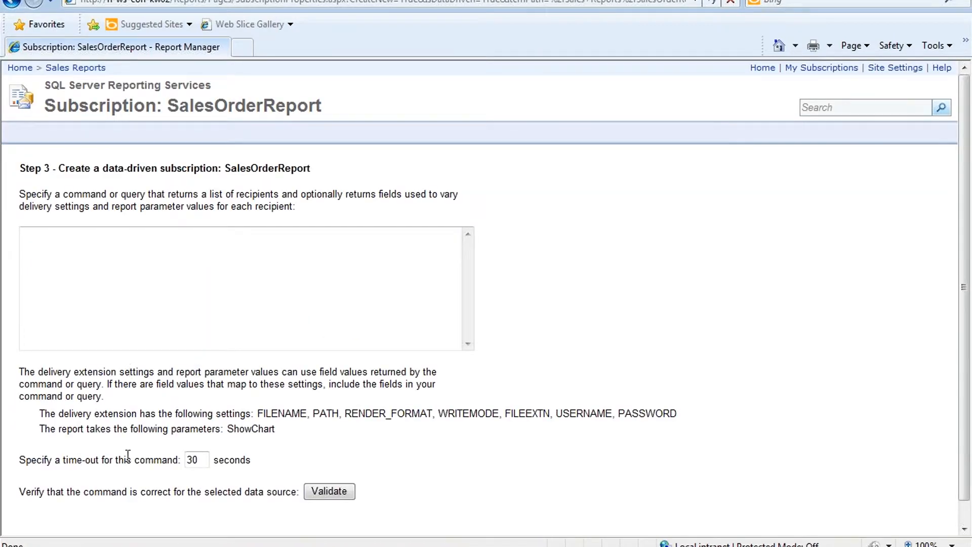
Step: Copy the SalesSubscription SELECT query from Management Studio into the subscription's command box
click(155, 300)
click(130, 281)
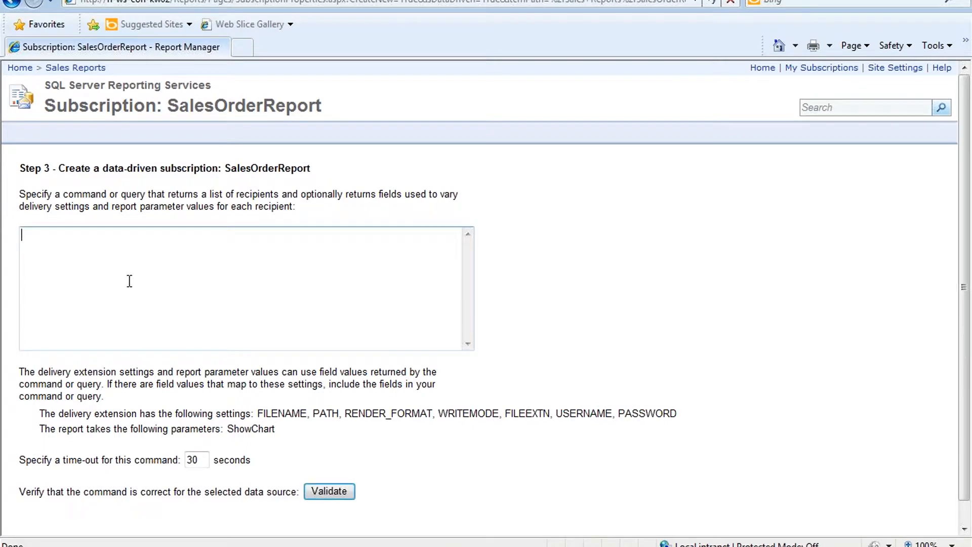
key(alt+Tab)
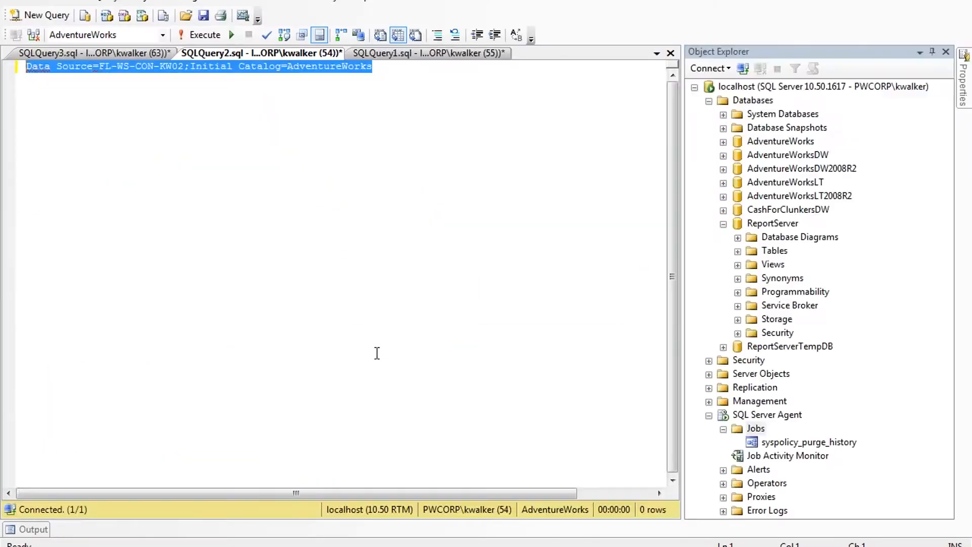
click(125, 53)
drag(324, 143, 14, 88)
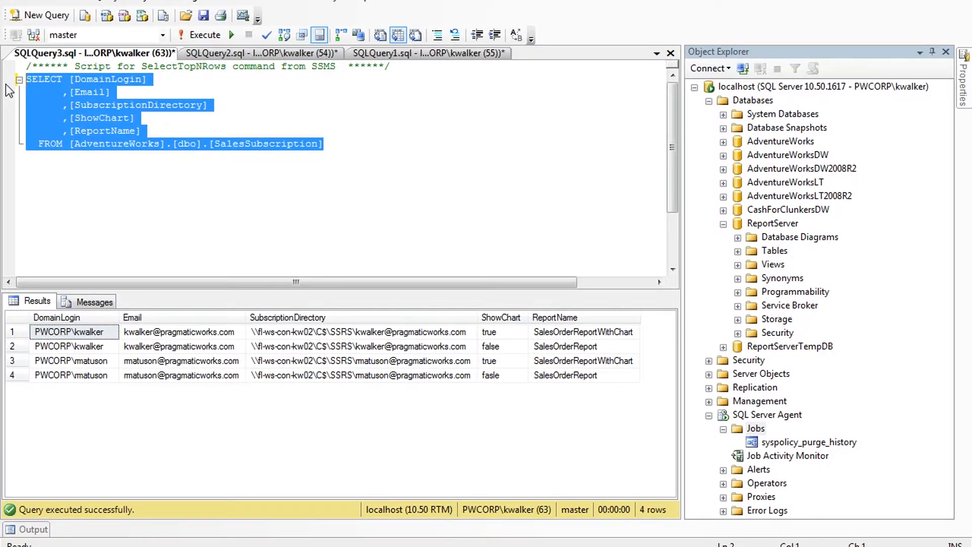
key(ctrl+c)
key(alt+Tab)
key(ctrl+v)
key(alt+Tab)
Step: Review the DomainLogin, Email and SubscriptionDirectory values in the SalesSubscription results
click(104, 348)
click(99, 336)
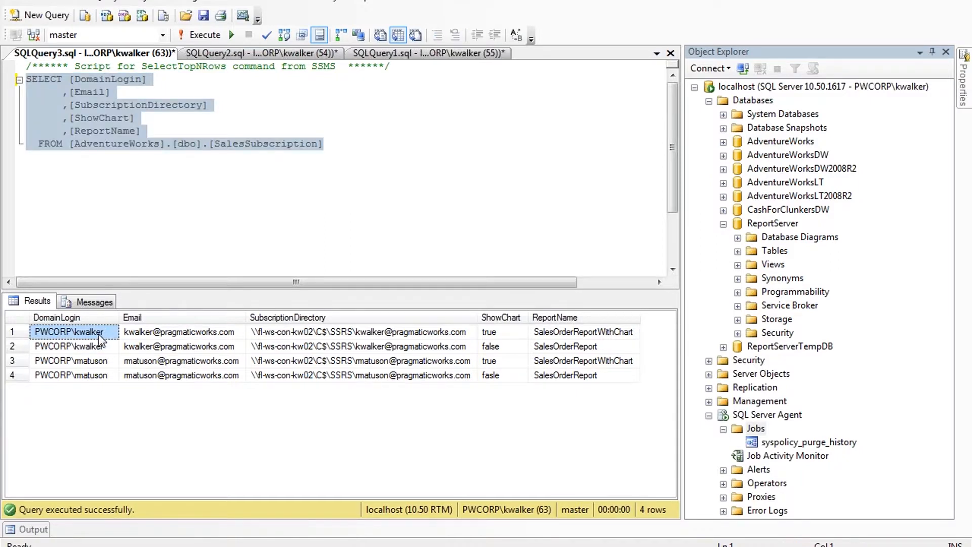
key(Right)
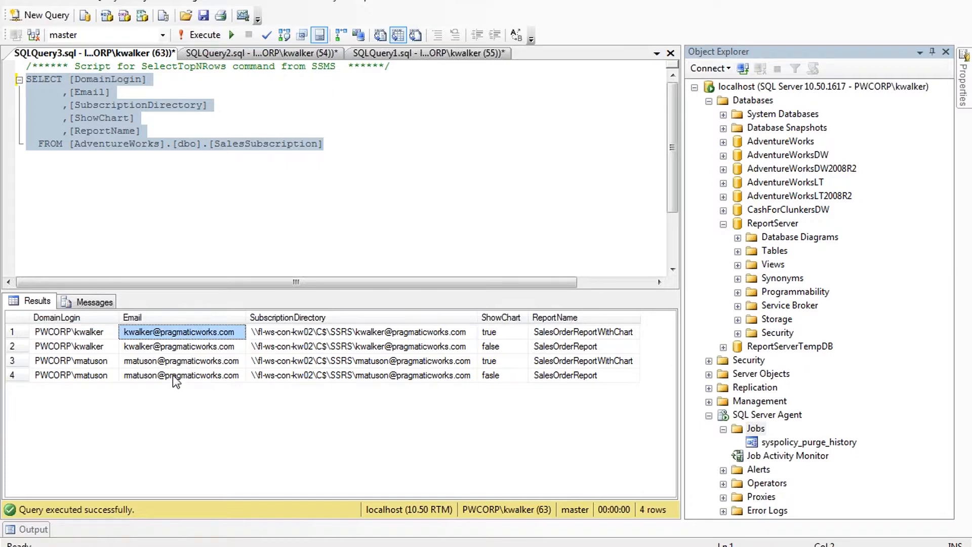
click(173, 365)
click(182, 337)
click(199, 363)
click(288, 334)
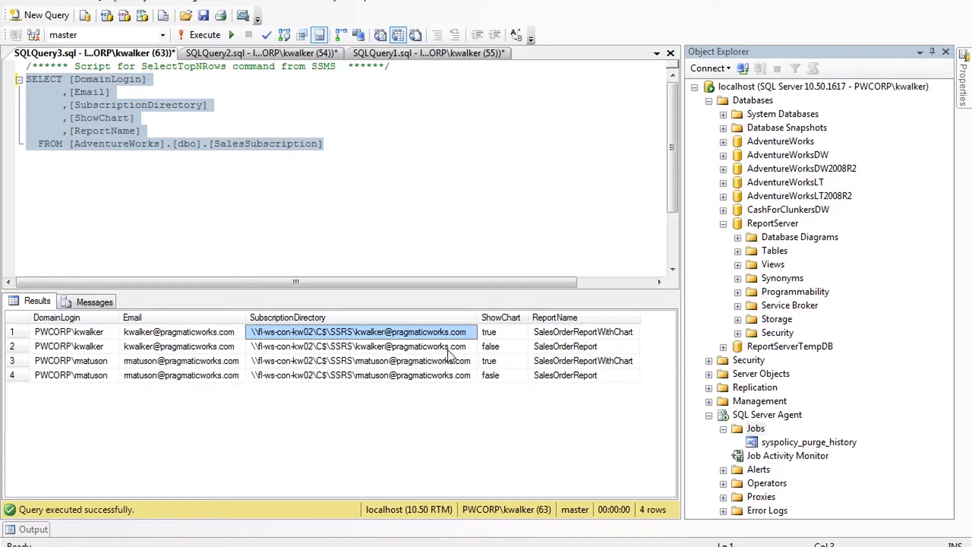
Step: Review the ShowChart and ReportName values, then validate the query on the Step 3 page
click(503, 332)
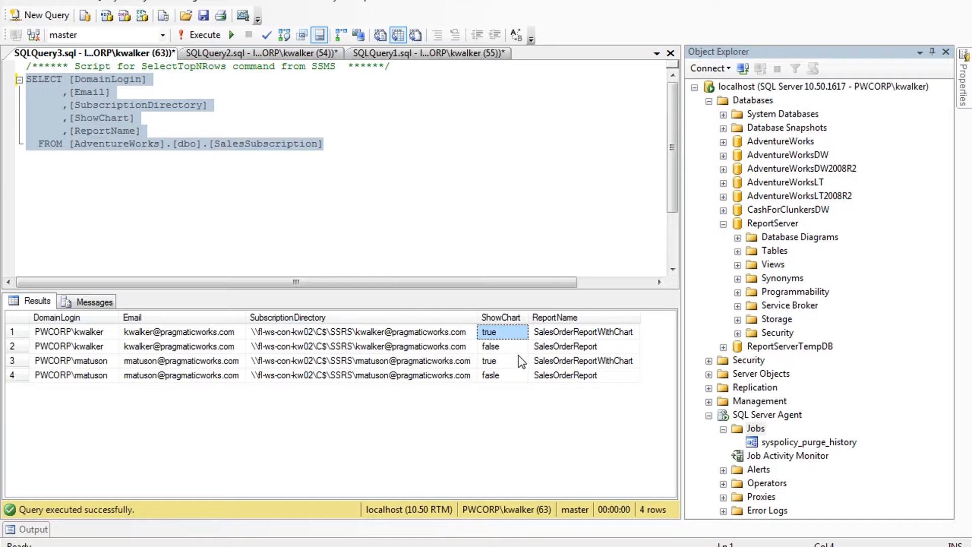
click(518, 348)
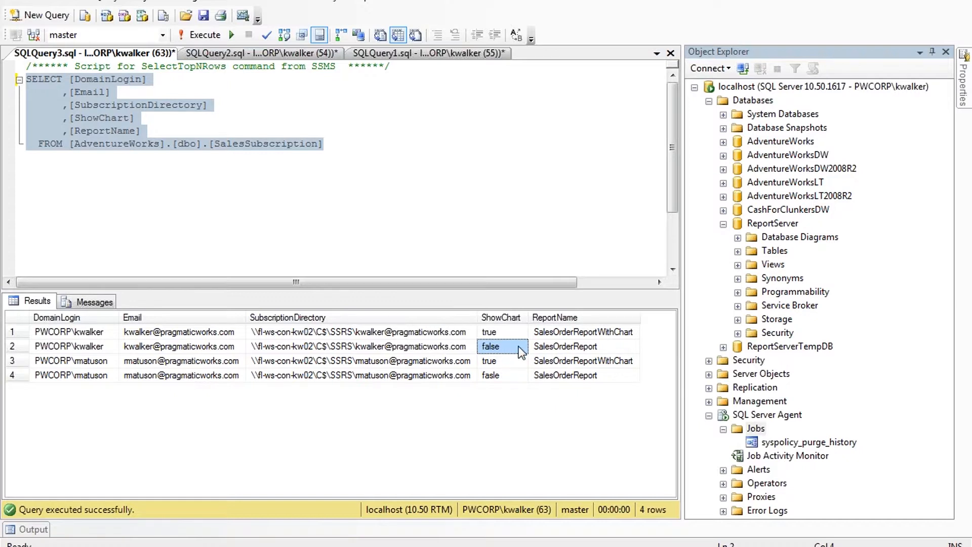
click(570, 333)
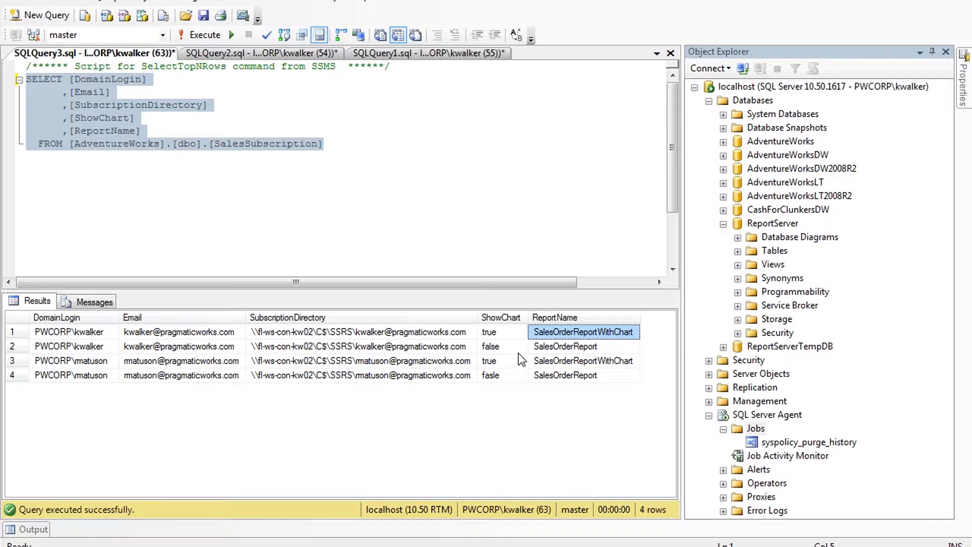
click(571, 351)
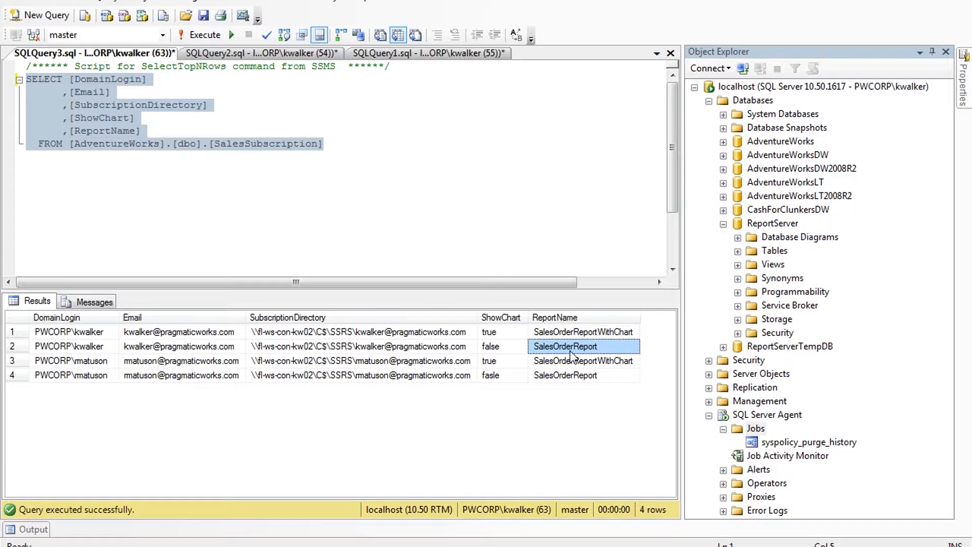
key(alt+Tab)
click(338, 495)
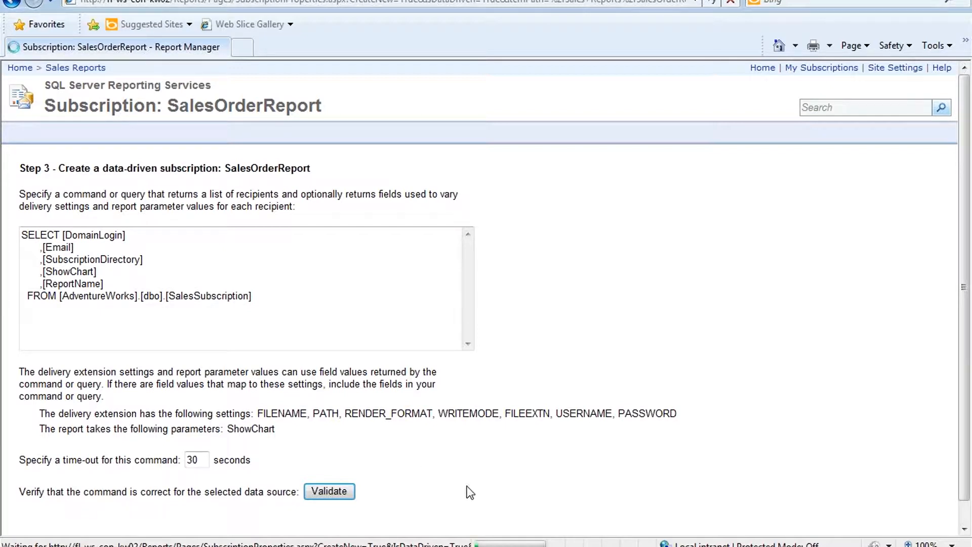
Step: Submit the Step 3 query page and open a new browser tab
drag(965, 243, 965, 269)
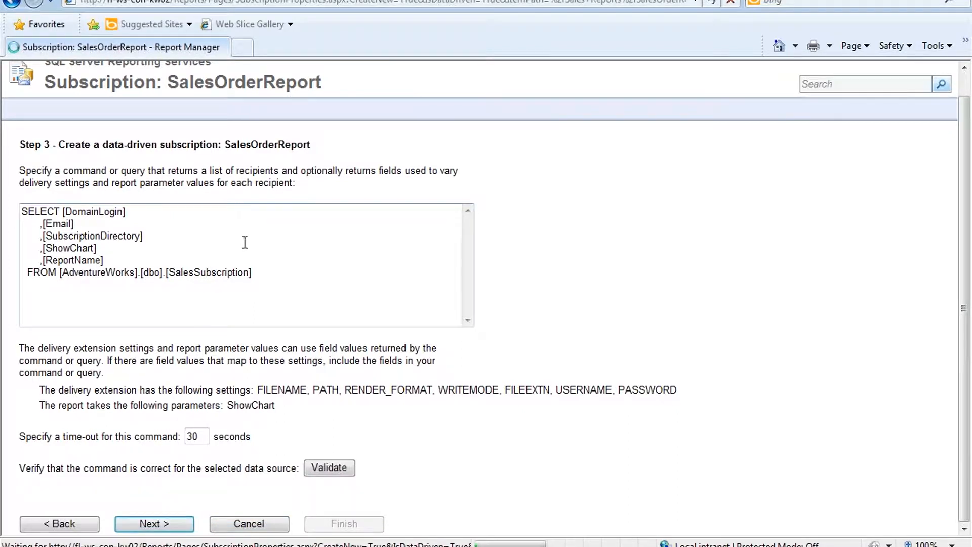
click(160, 524)
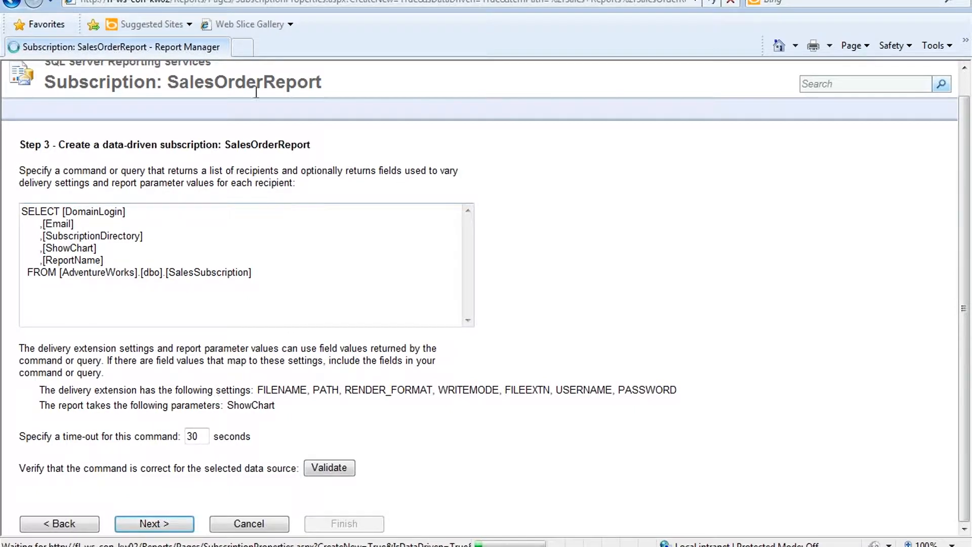
click(242, 47)
Step: In the new tab, open SalesOrderReport's existing subscriptions list under Sales Reports
text(fl-ws-con-kw02/Reports/)
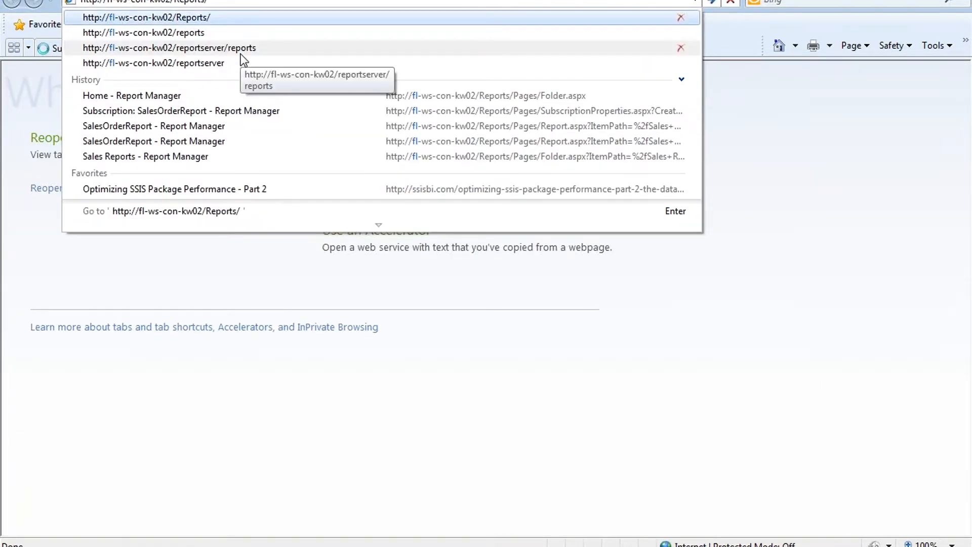
key(Return)
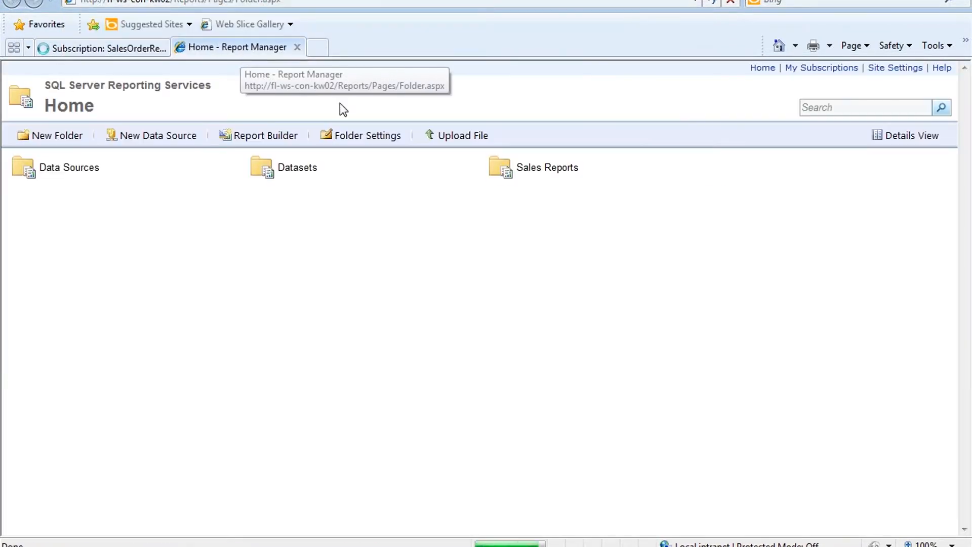
click(549, 169)
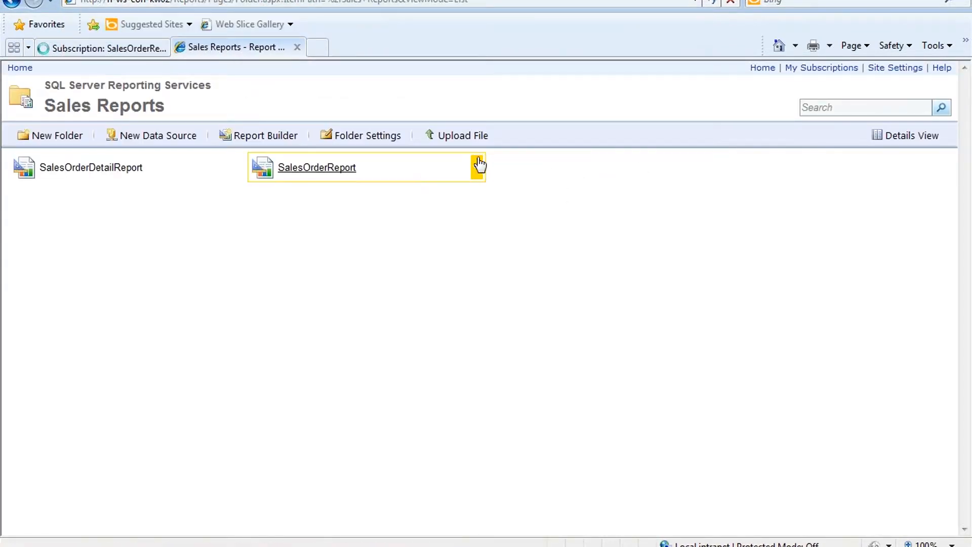
click(478, 164)
click(402, 321)
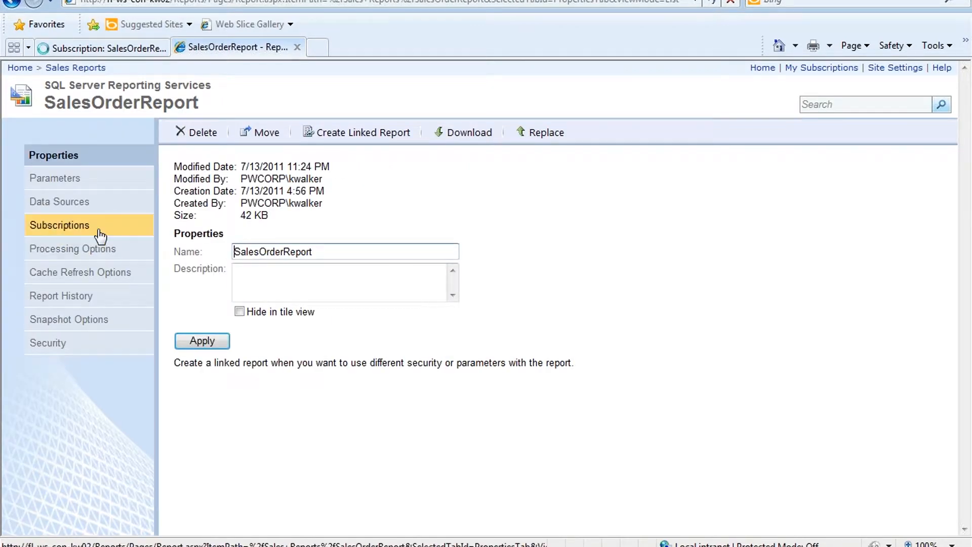
click(100, 236)
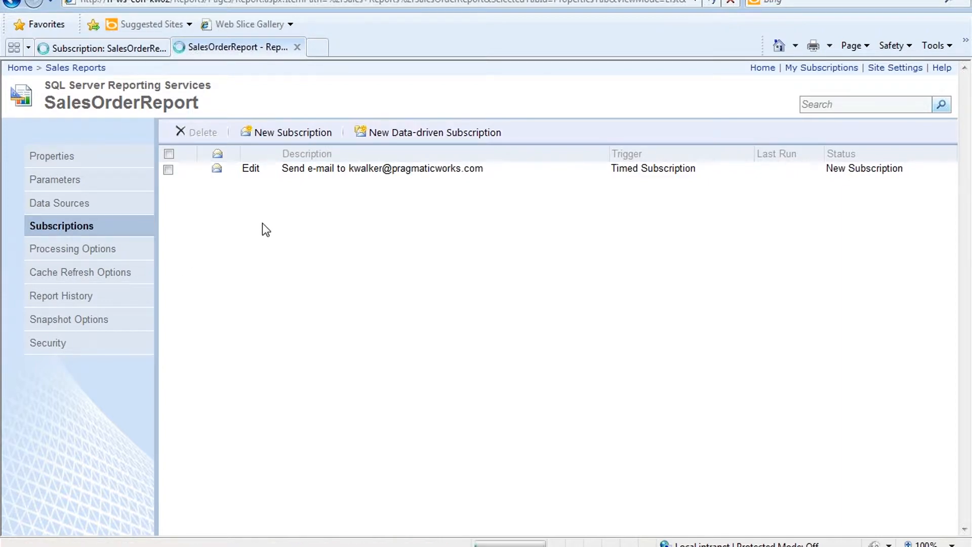
Step: Close the extra SalesOrderReport tab and resubmit the Step 3 query page
click(111, 49)
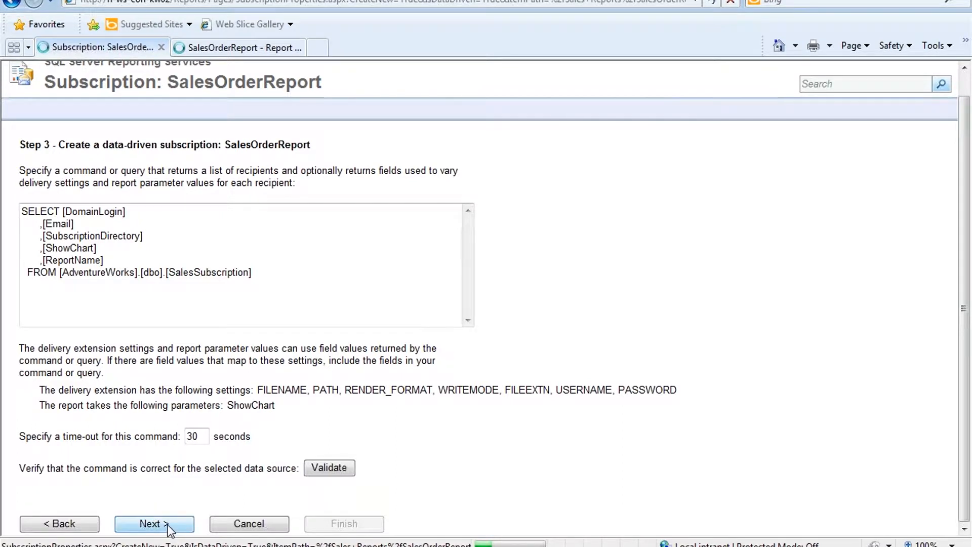
click(272, 49)
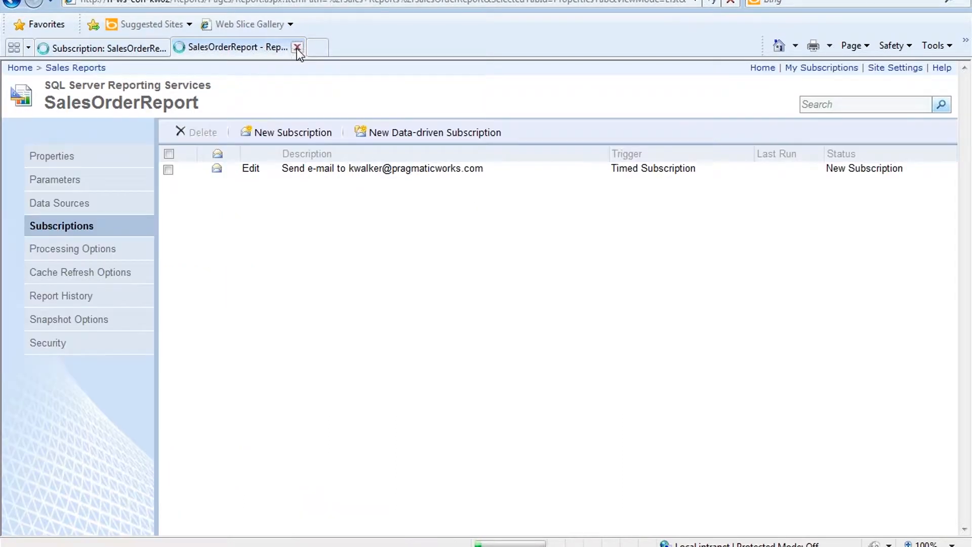
click(297, 48)
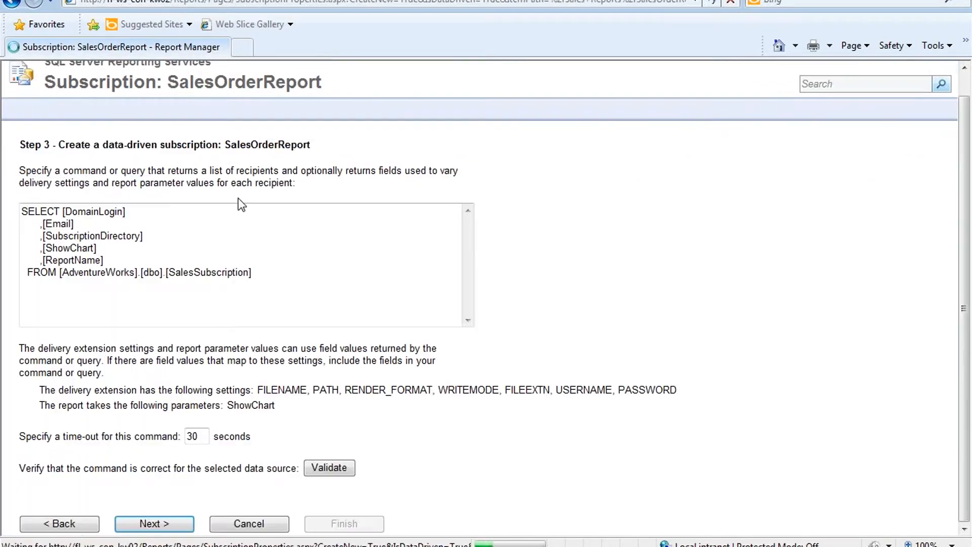
click(174, 526)
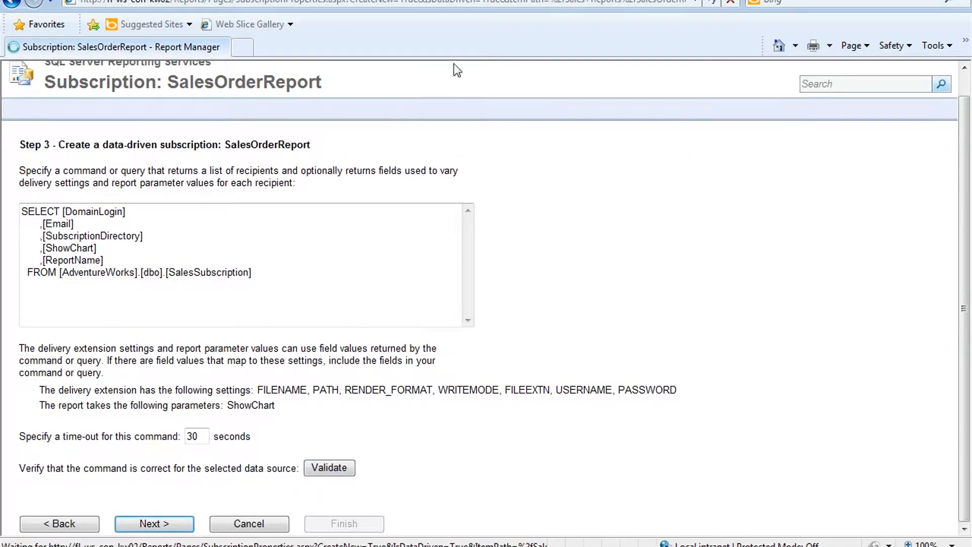
Step: Return to SalesOrderReport's subscriptions and start a new data-driven subscription
click(666, 2)
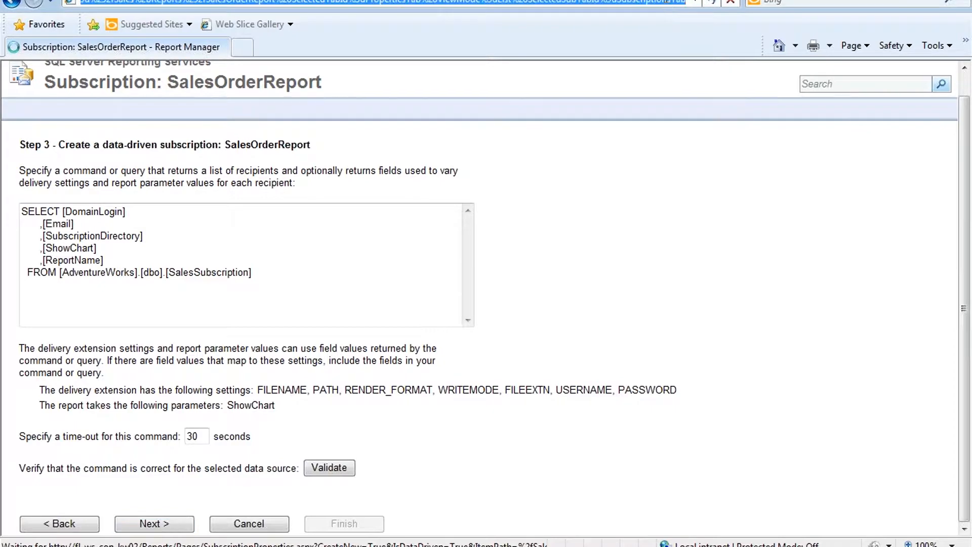
text(fl)
key(Down)
key(Down)
key(Down)
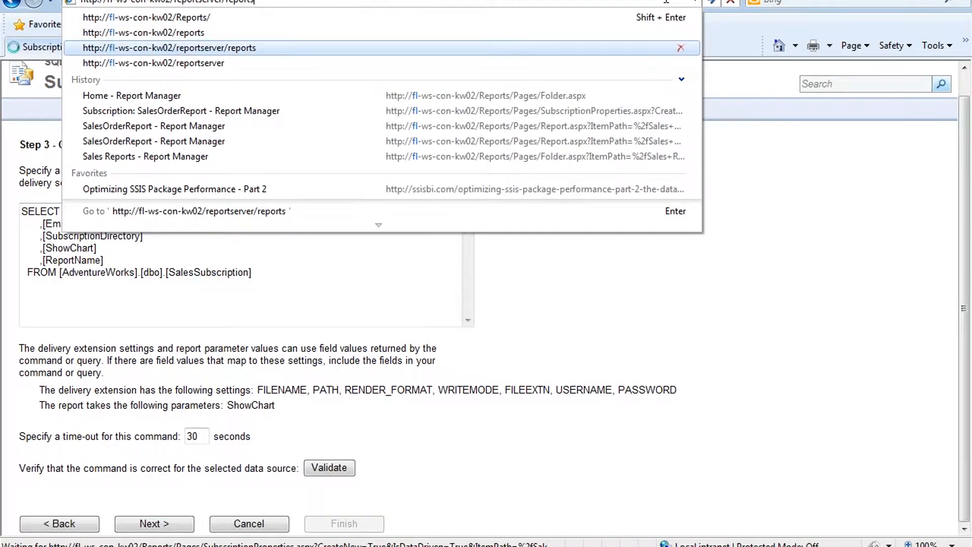
key(Up)
key(Return)
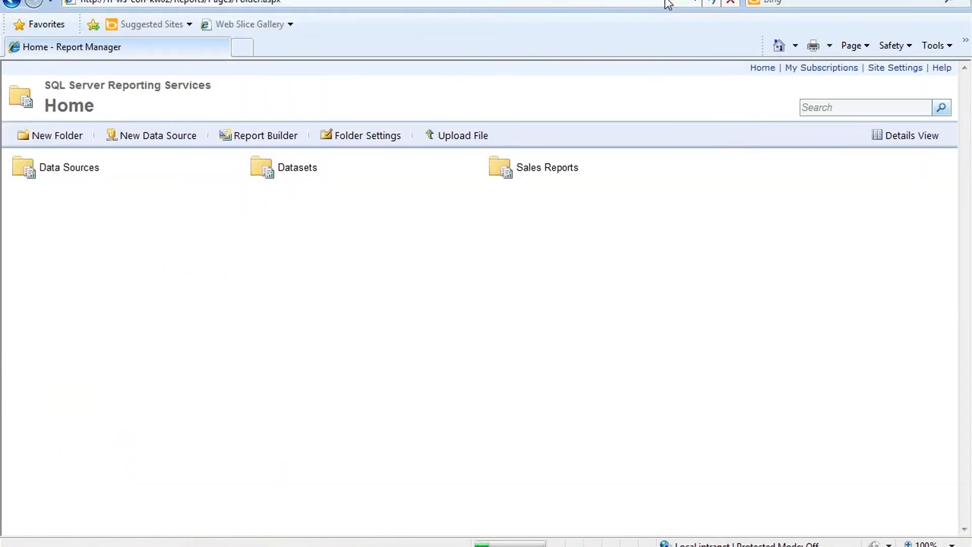
click(557, 173)
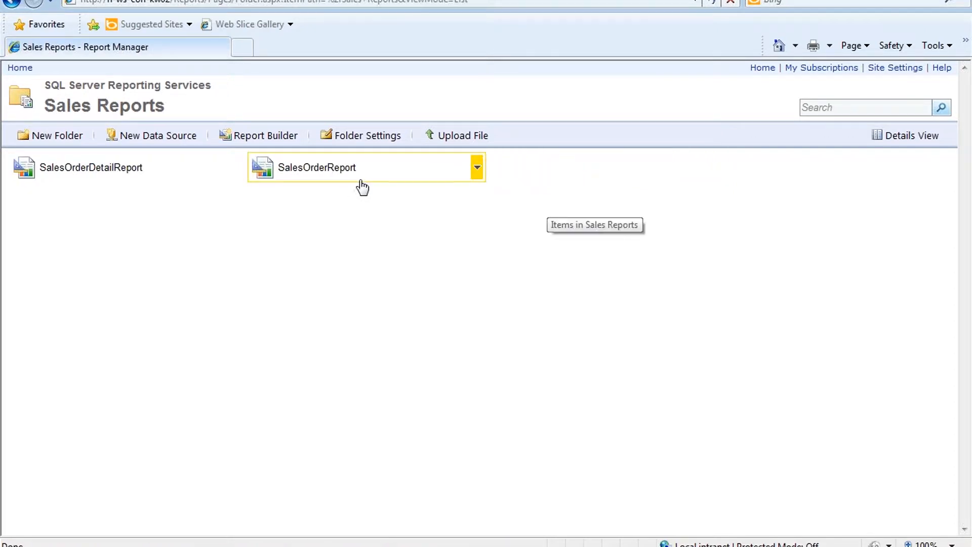
click(474, 170)
click(389, 323)
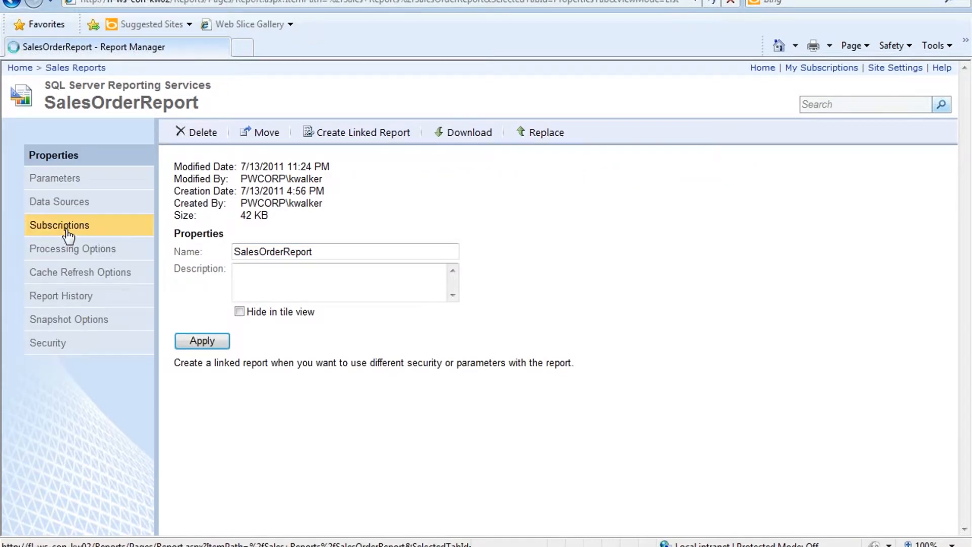
click(64, 229)
click(373, 152)
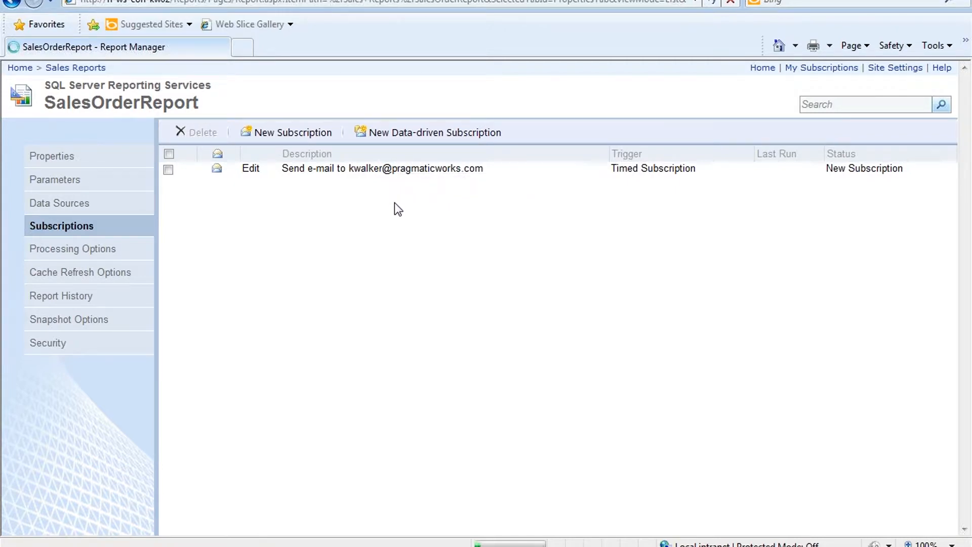
click(391, 228)
Step: Describe the subscription as 'Sales Reports' with Windows File Share delivery and continue
text(Sales )
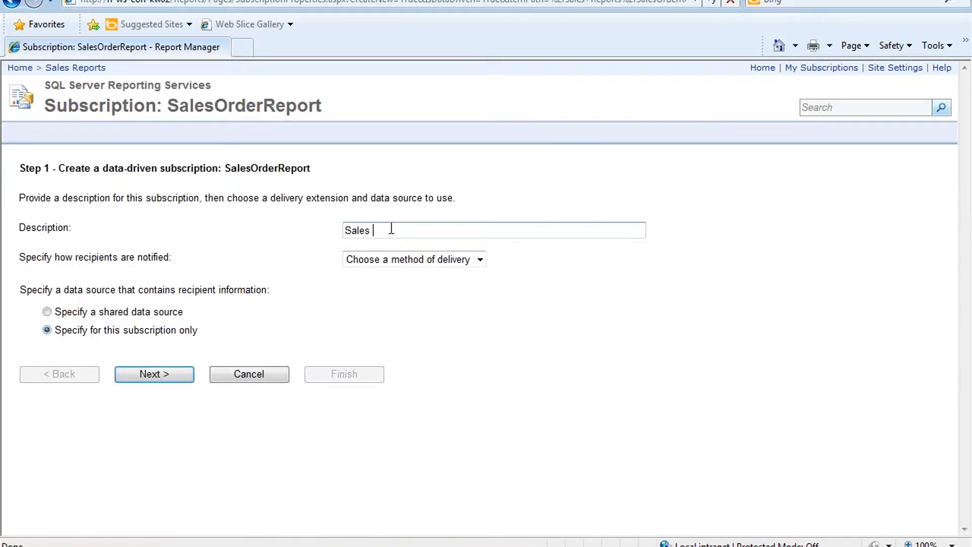
text(Reeporst)
key(BackSpace)
key(BackSpace)
key(BackSpace)
key(BackSpace)
key(BackSpace)
text(ports)
click(408, 261)
click(399, 287)
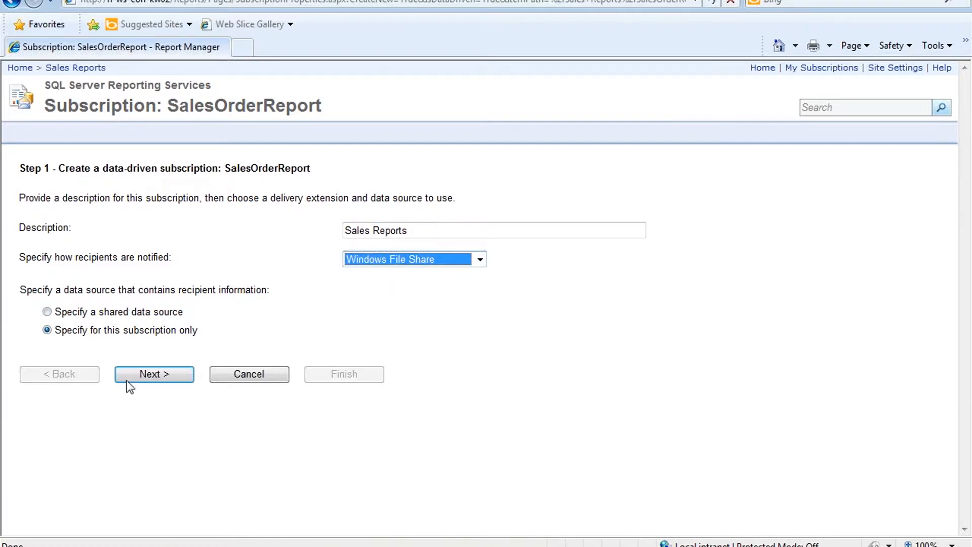
click(144, 376)
Step: Paste the AdventureWorks connection string, enter the stored user name and password, and continue
click(171, 233)
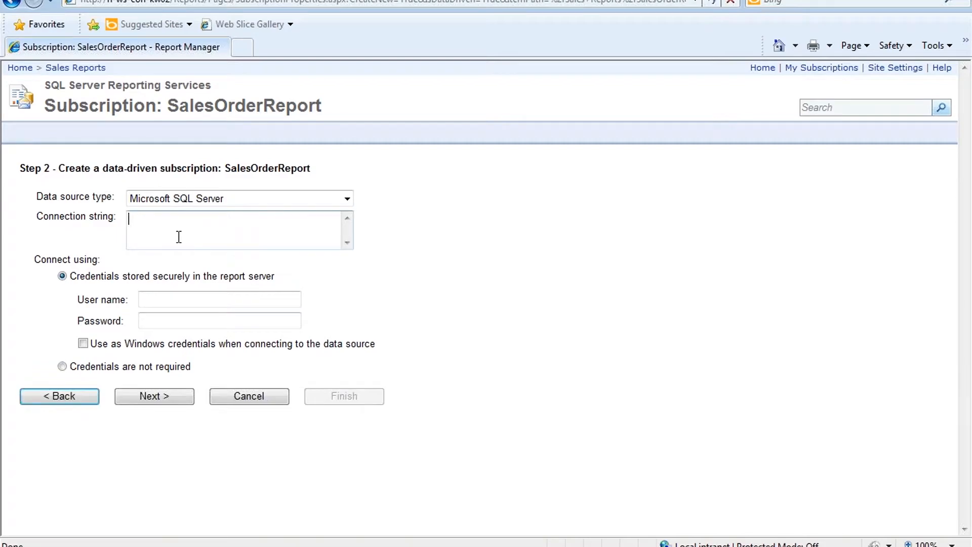
key(alt+Tab)
key(ctrl+Tab)
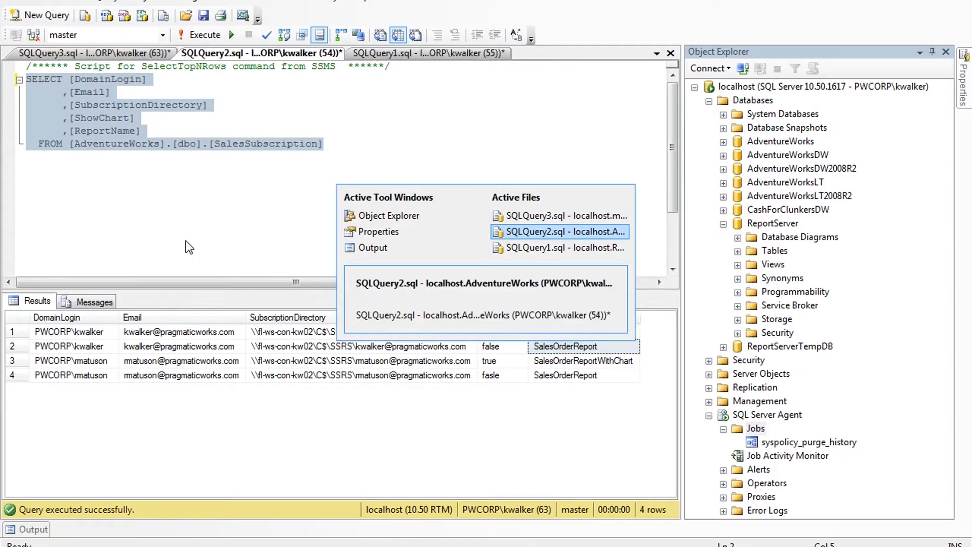
key(alt+Tab)
text(Data Source=FL-WS-CON-KW02;Initial Catalog=AdventureWorks)
click(187, 304)
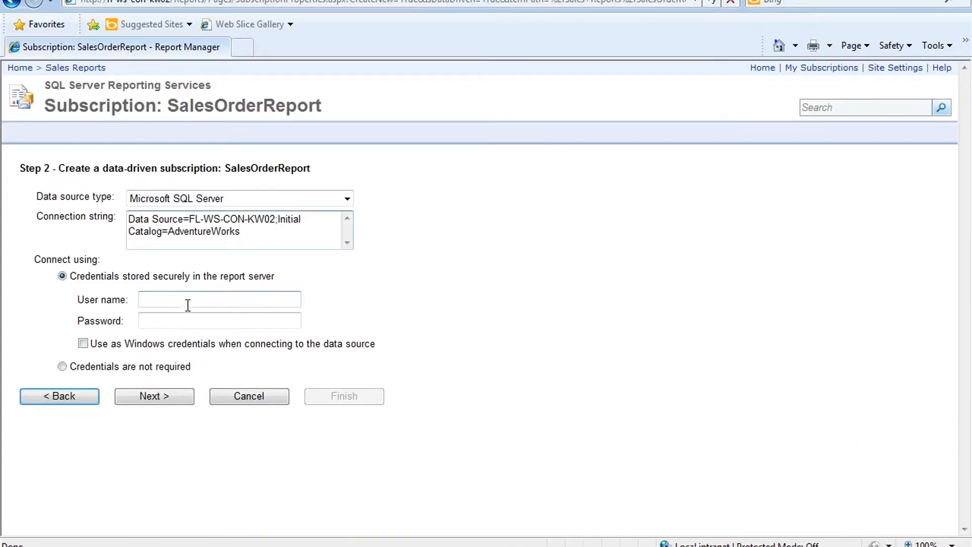
text(Reports)
key(Tab)
text(••••)
key(BackSpace)
key(BackSpace)
key(BackSpace)
key(BackSpace)
text(••••••)
click(155, 396)
Step: Paste the SalesSubscription query into the command box, validate it, and advance to delivery settings
key(alt+Tab)
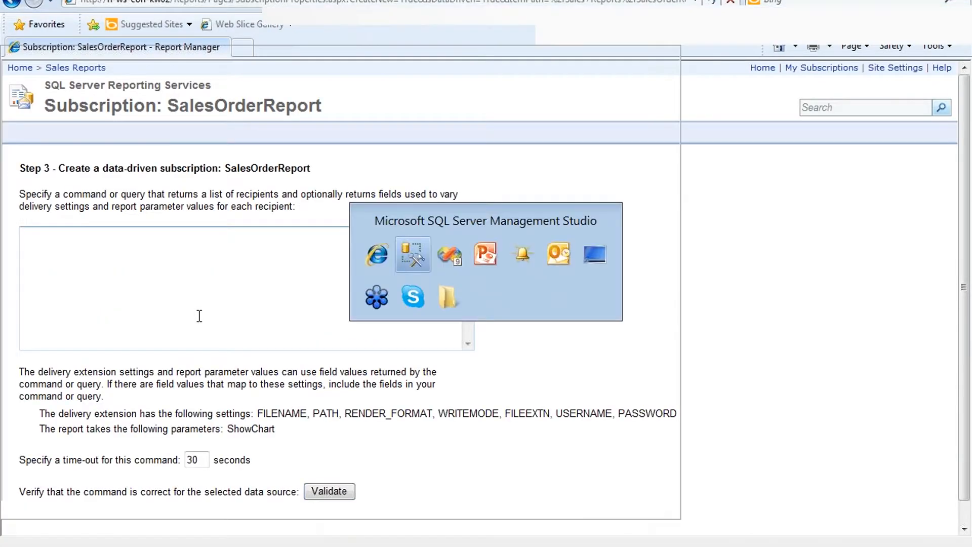
key(ctrl+Tab)
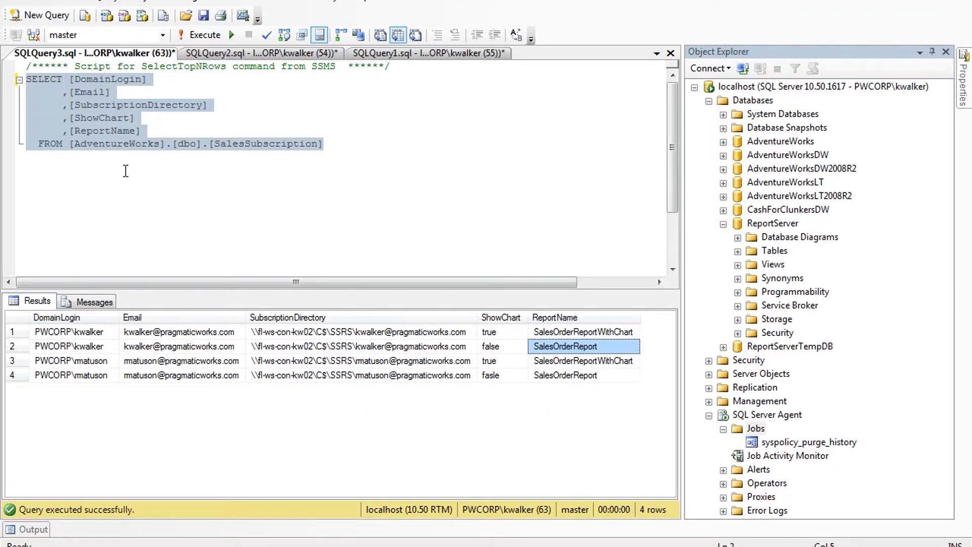
right_click(98, 145)
key(alt+Tab)
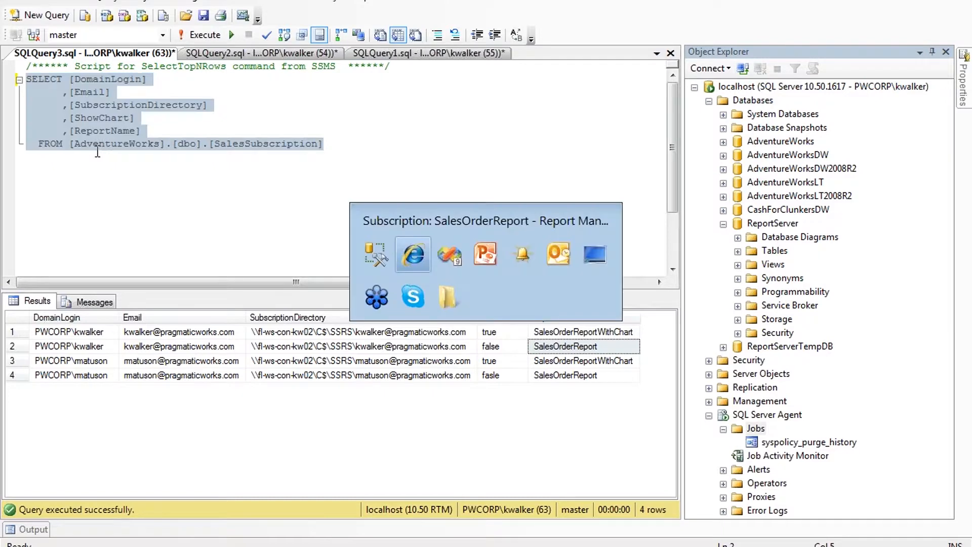
click(100, 256)
text(SELECT [DomainLogin]       ,[Email]       ,[SubscriptionDirectory]       ,[ShowChart]       ,[ReportName]   FROM [AdventureWorks].[dbo].[SalesSubscription])
click(338, 491)
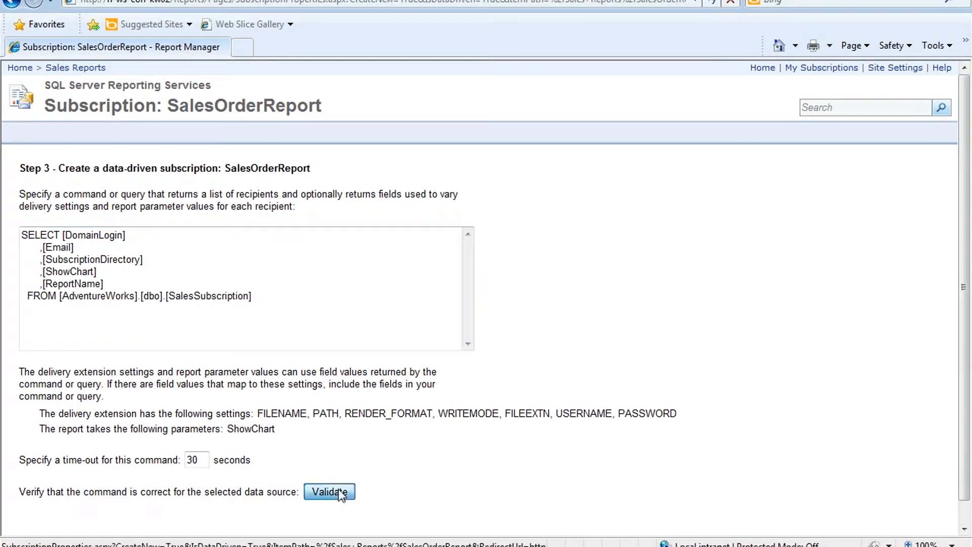
scroll(379, 473, down, 1)
scroll(377, 472, down, 3)
click(147, 464)
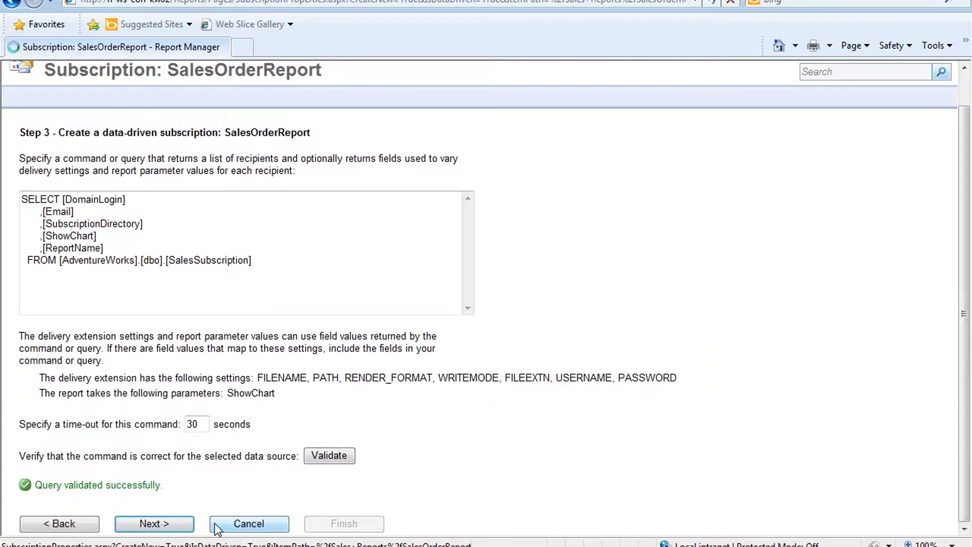
Step: Take the file name from the ReportName field and the path from SubscriptionDirectory
scroll(126, 217, down, 1)
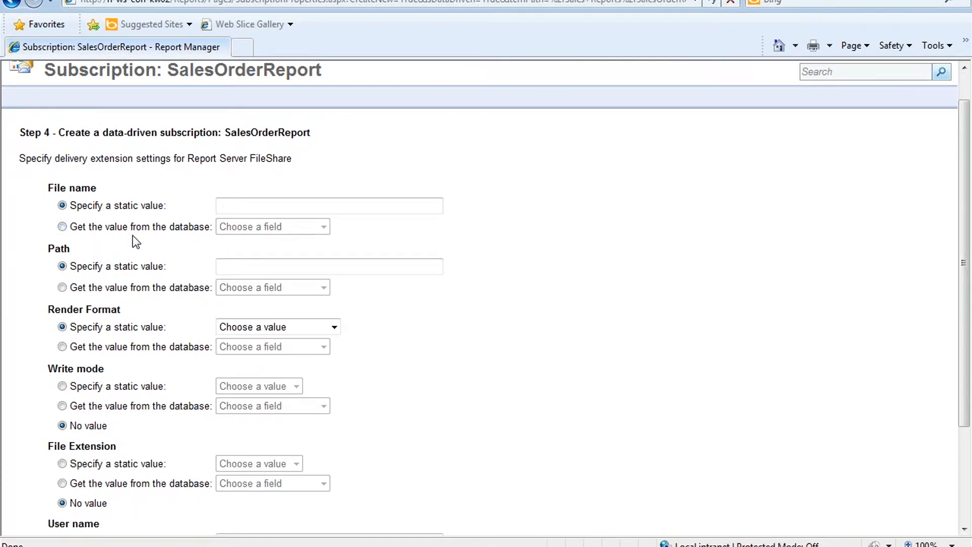
click(130, 226)
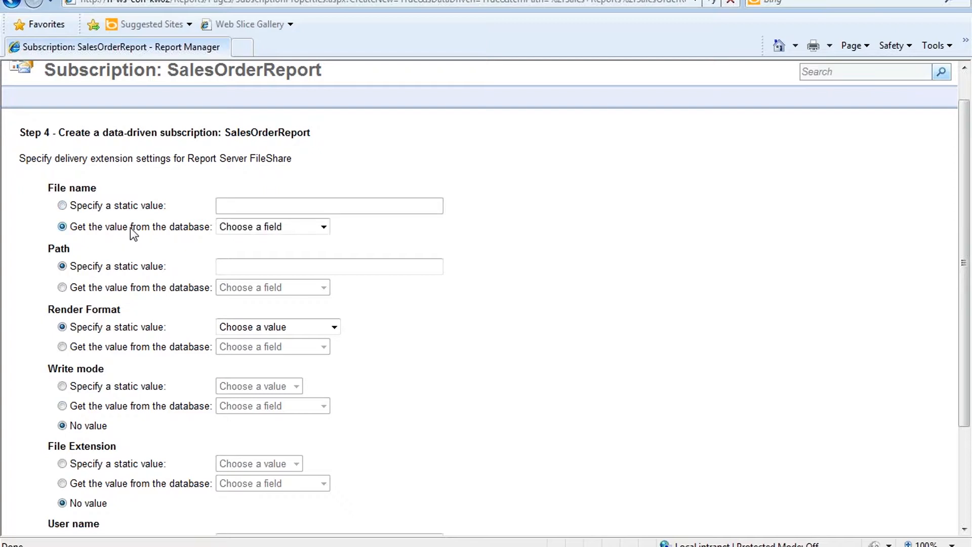
click(292, 227)
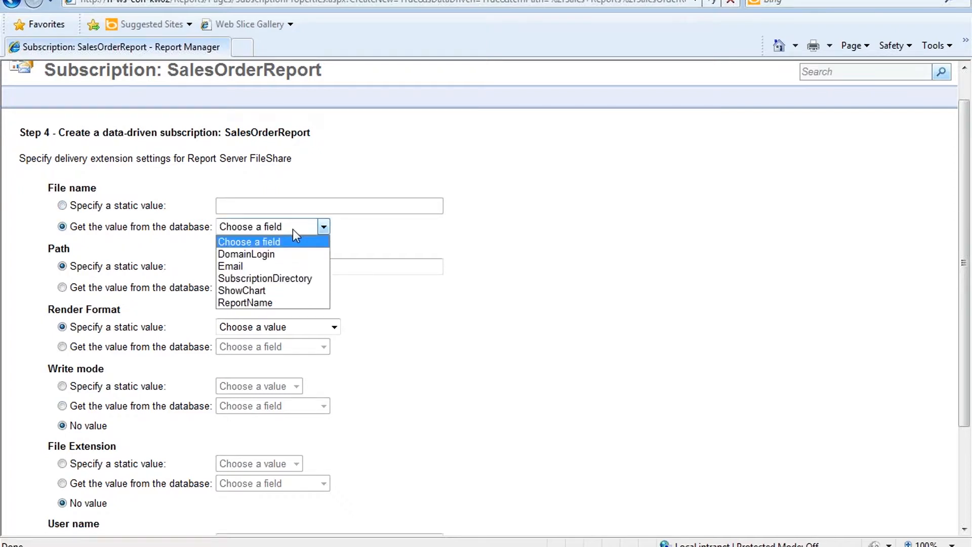
click(278, 306)
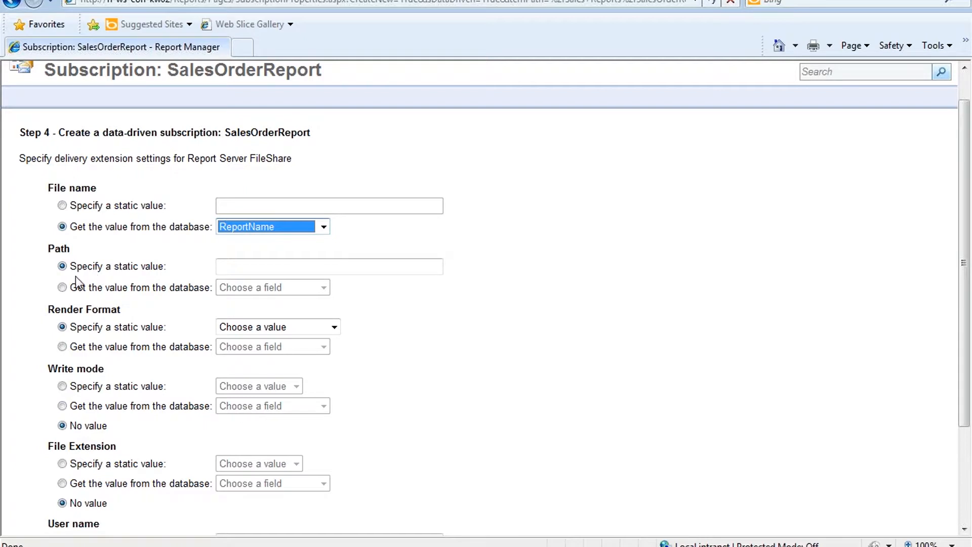
click(79, 293)
click(326, 291)
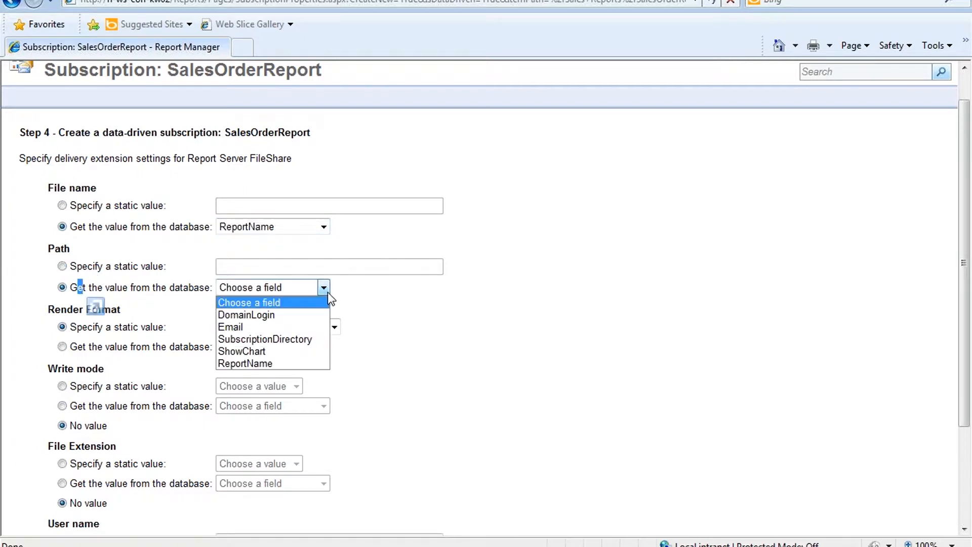
click(314, 342)
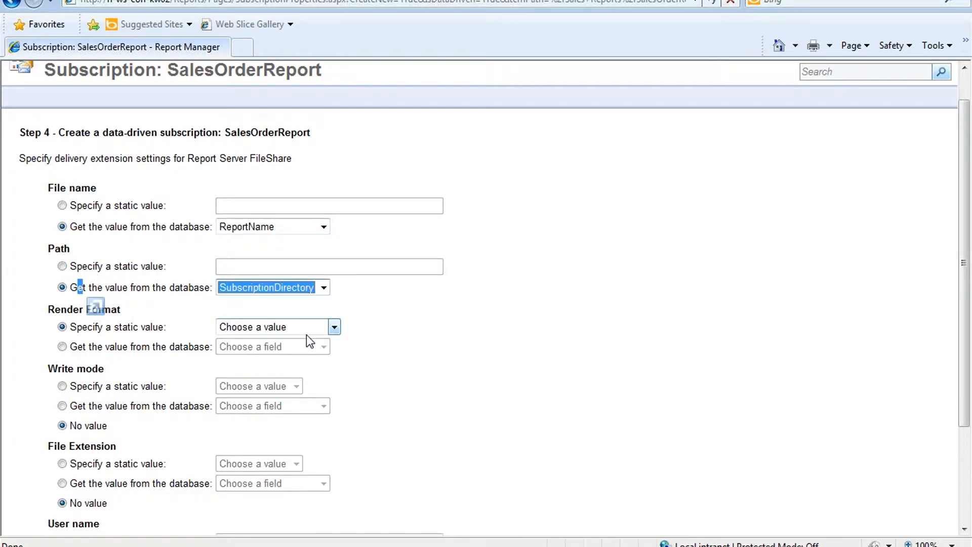
Step: Set render format to PDF, write mode to Overwrite, and file extension to True
click(334, 327)
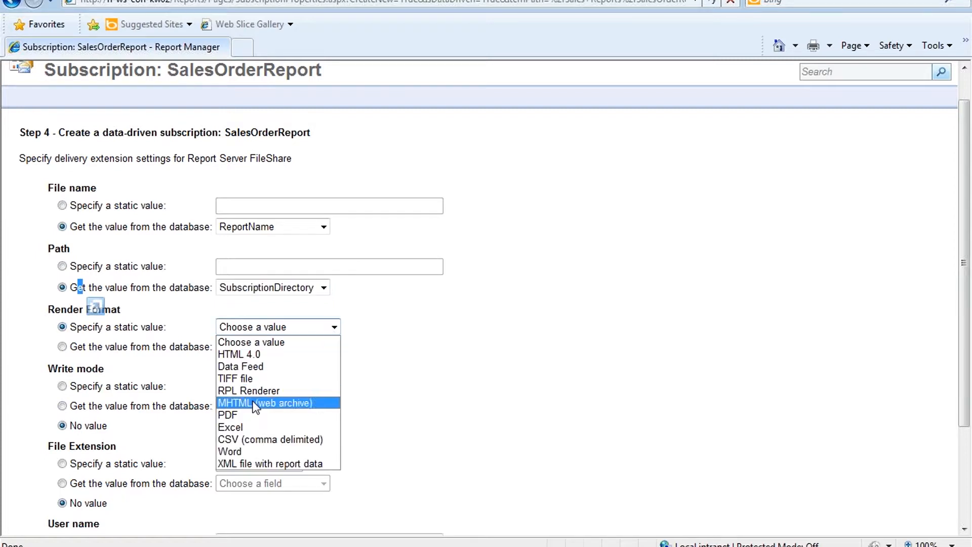
click(248, 415)
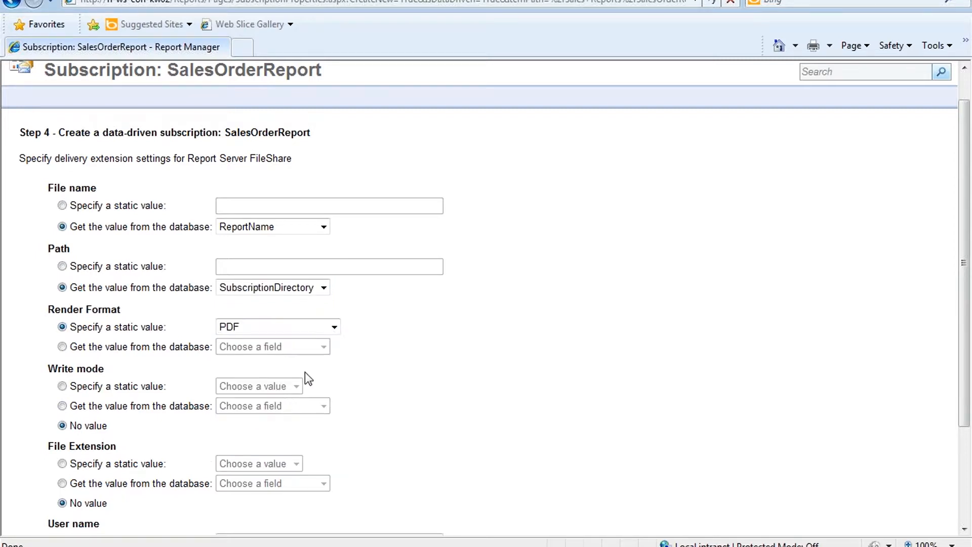
scroll(247, 380, down, 3)
click(62, 315)
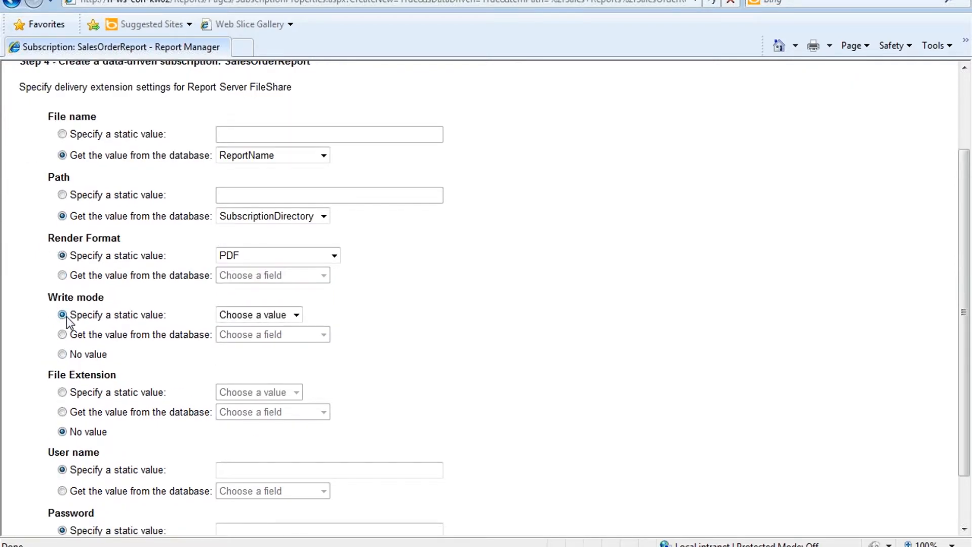
click(283, 319)
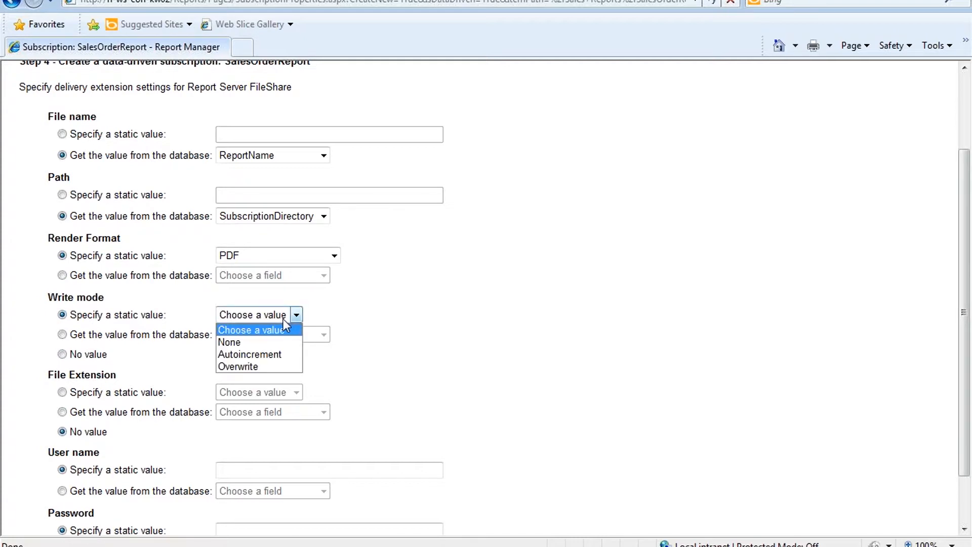
click(269, 366)
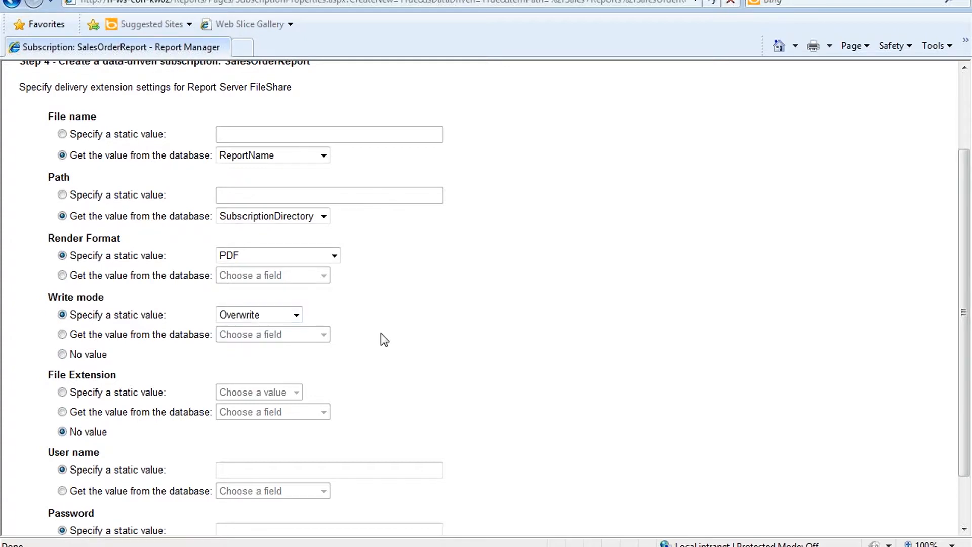
scroll(375, 336, down, 1)
scroll(368, 334, down, 3)
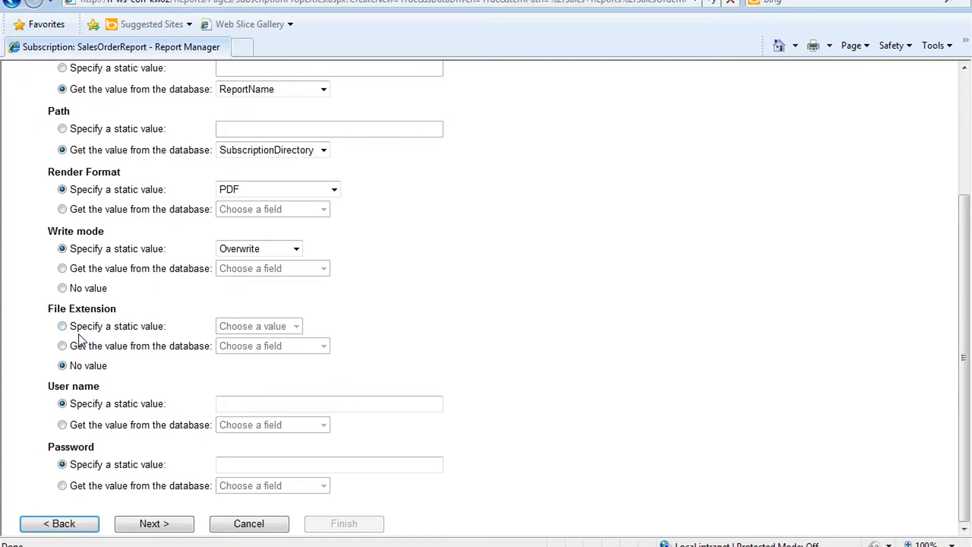
click(62, 326)
click(244, 327)
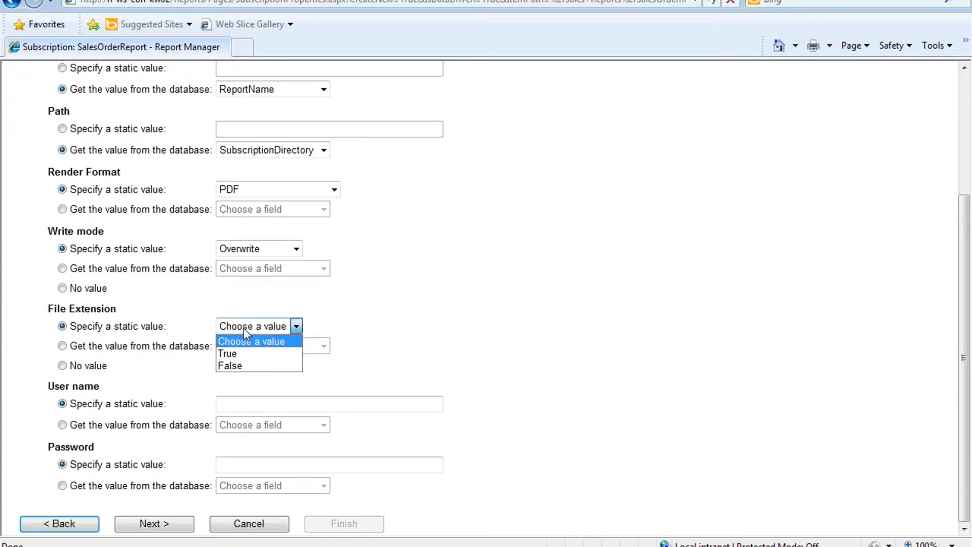
click(236, 352)
Step: Enter the file-share user name and password
click(250, 402)
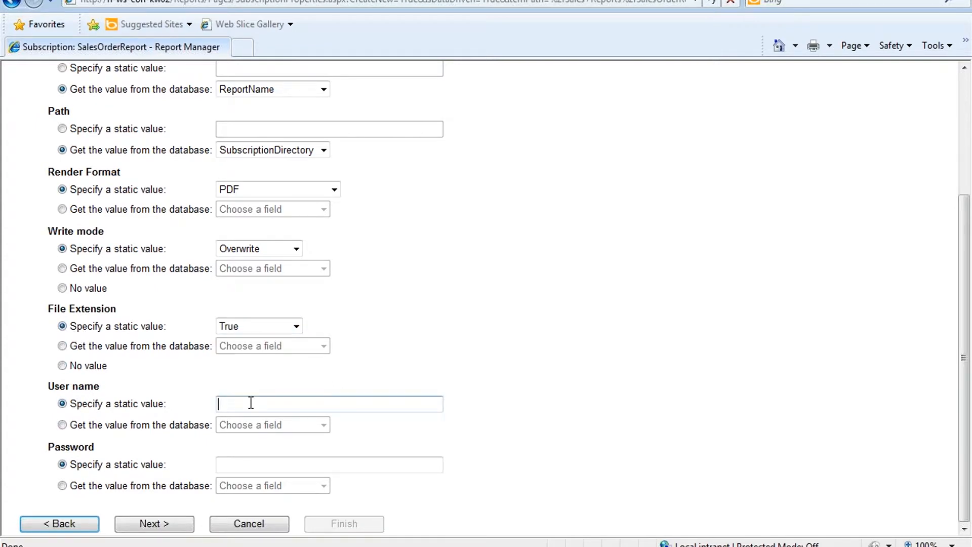
text(Reports)
key(Tab)
text(••••••)
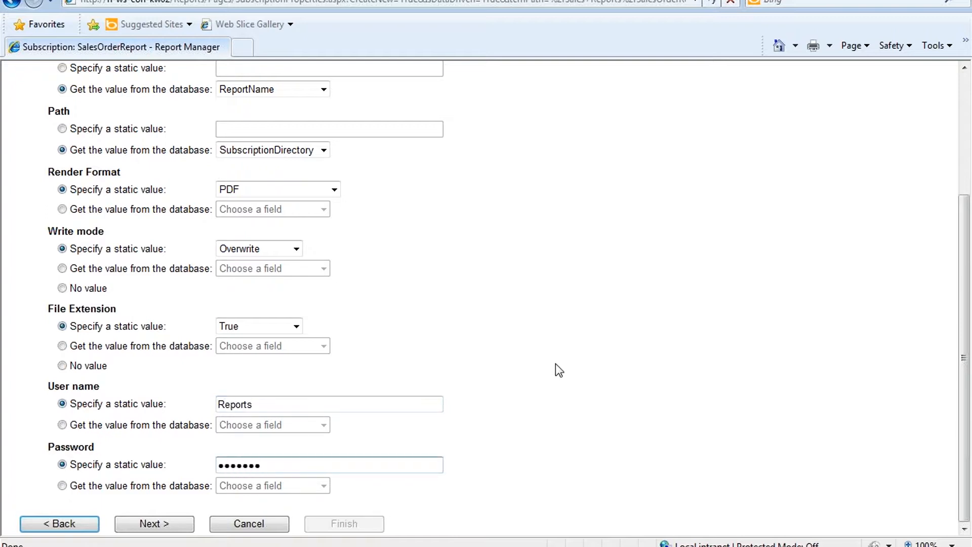
Step: On the parameter step, map Show Chart to the ShowChart database field and continue to processing time
click(169, 526)
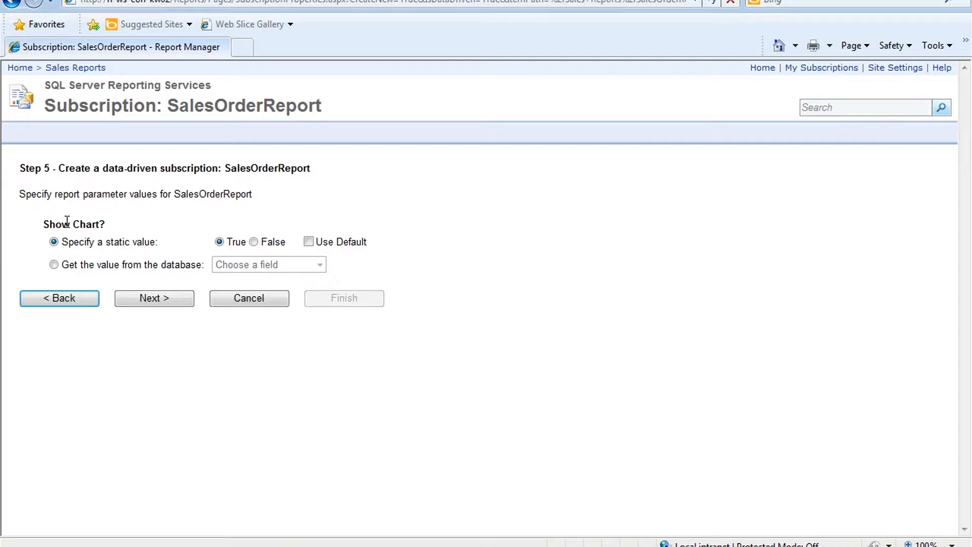
click(66, 267)
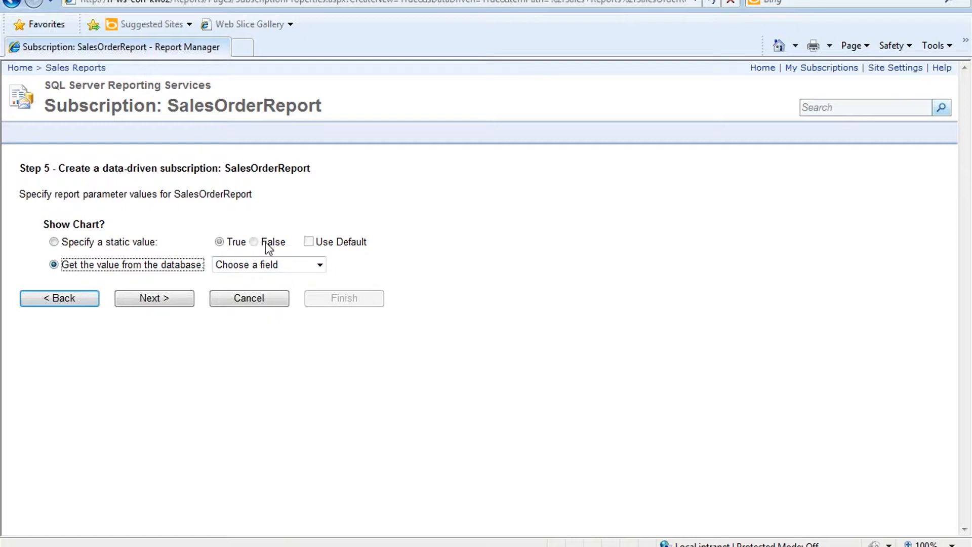
click(319, 264)
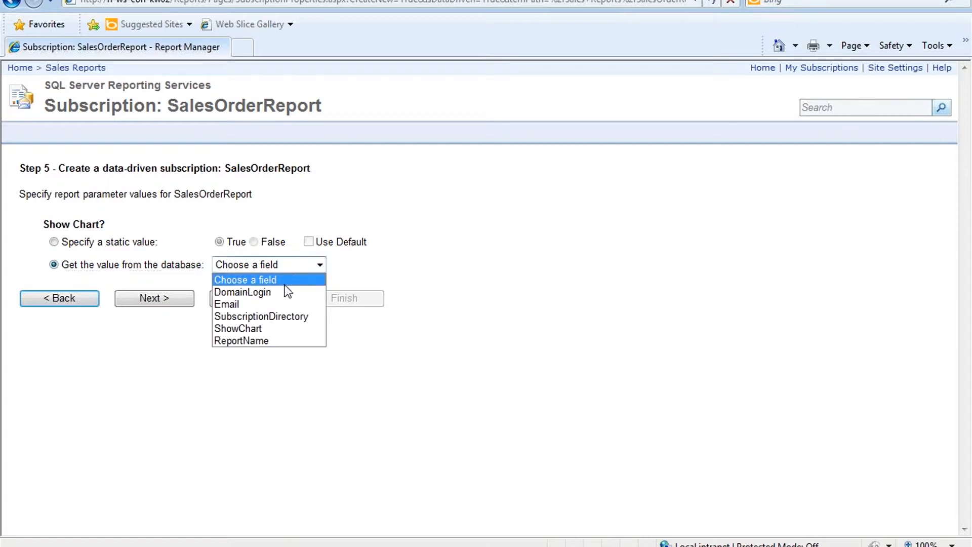
click(272, 329)
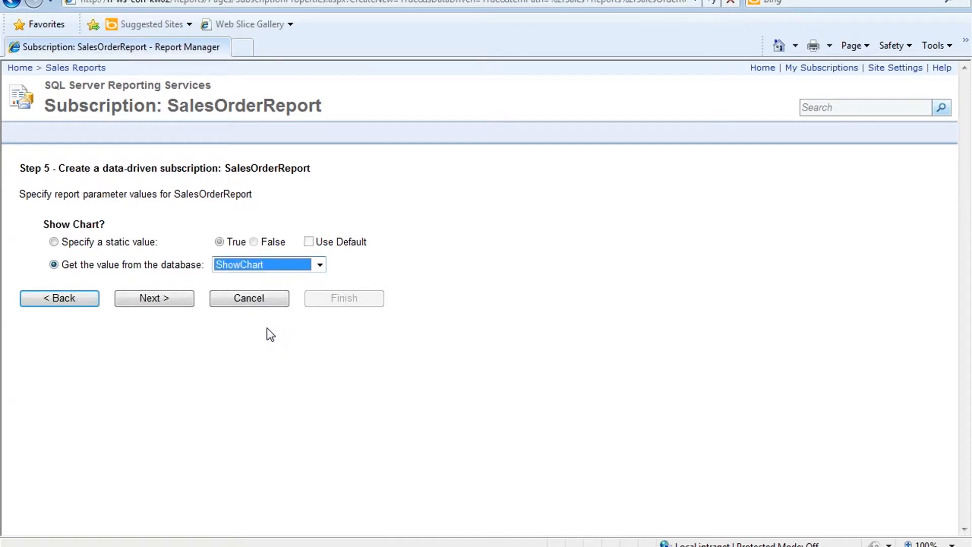
click(165, 299)
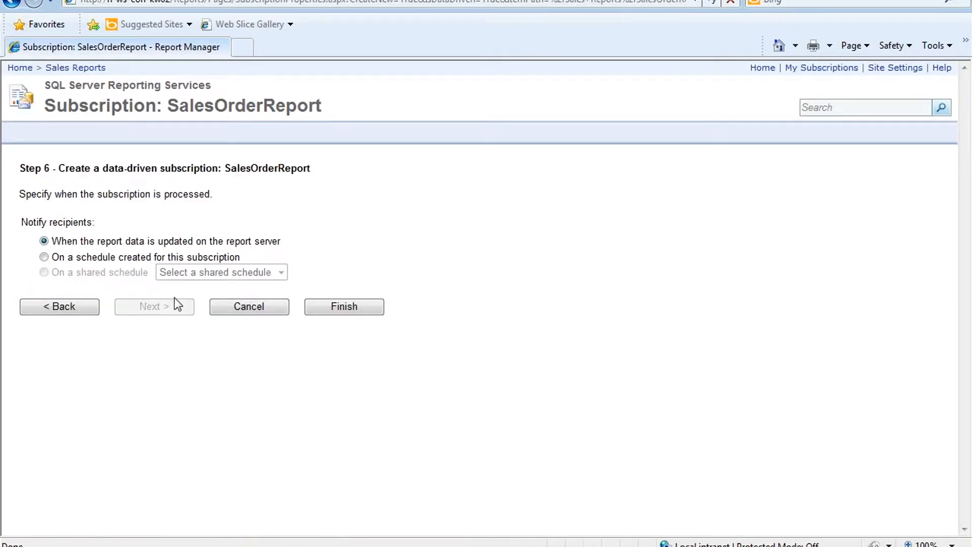
Step: Give the subscription its own schedule with an 08:00 start time
click(68, 258)
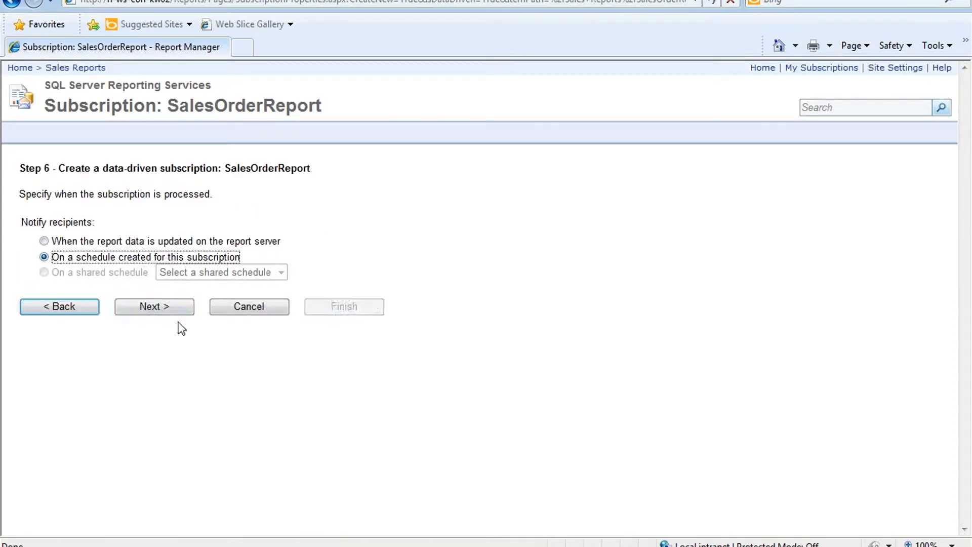
click(175, 311)
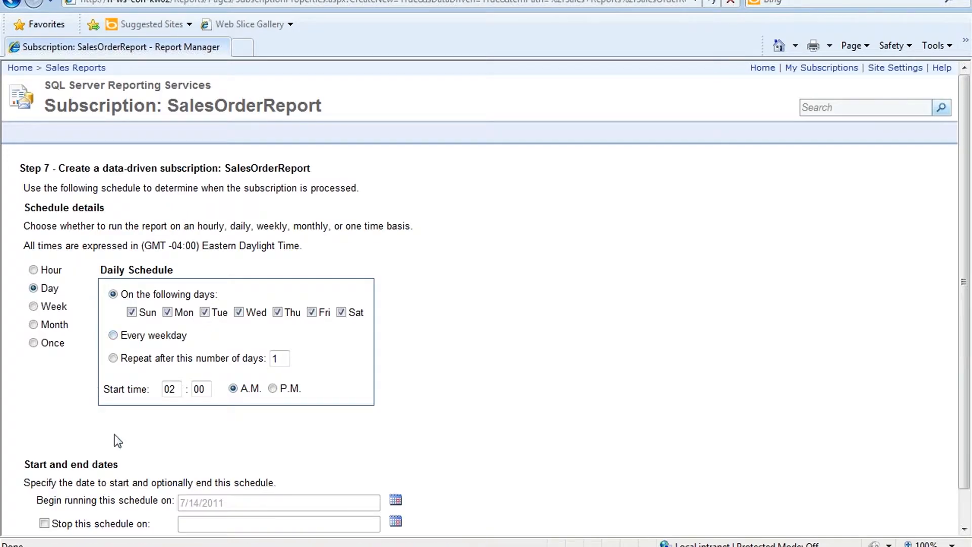
double_click(167, 390)
text(8)
click(415, 360)
scroll(440, 388, down, 1)
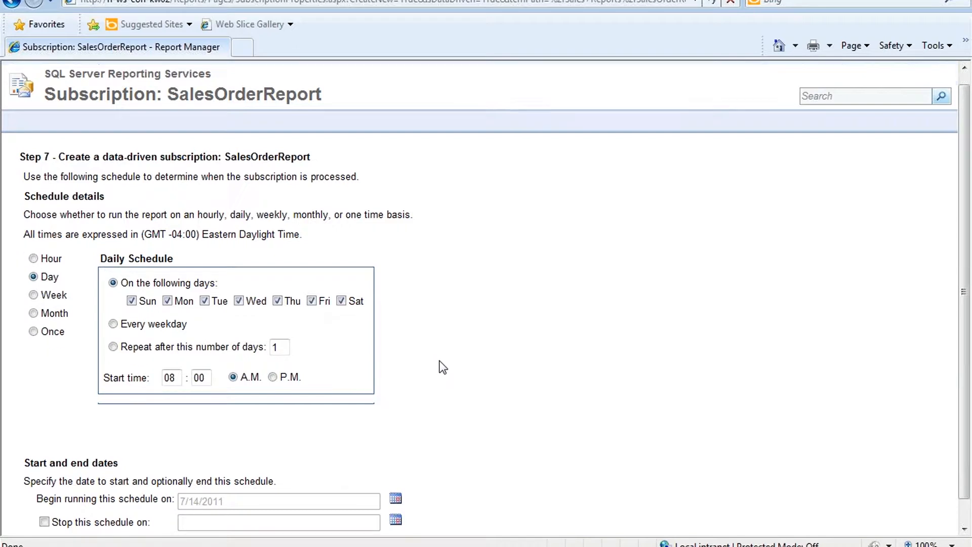
Step: Finish creating the subscription and return to Management Studio
click(325, 524)
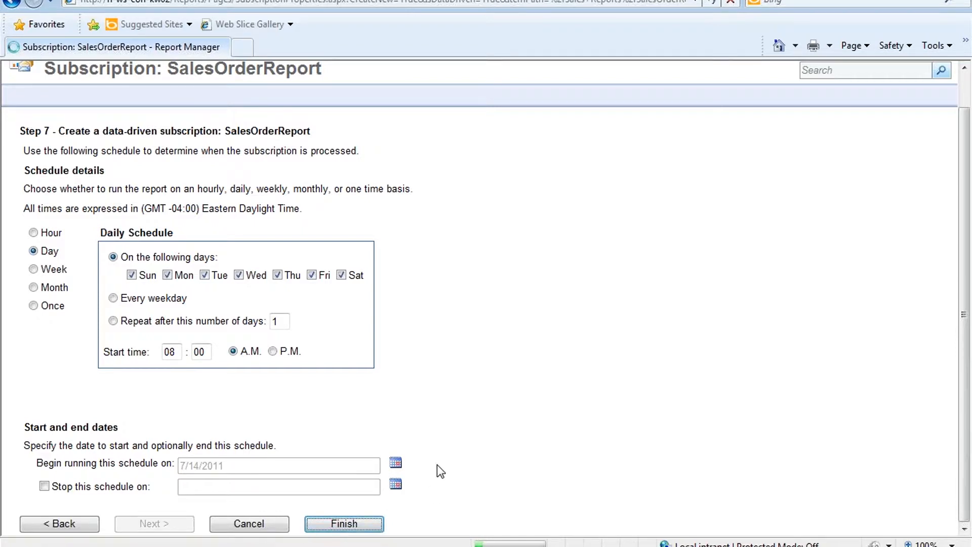
click(362, 524)
mouse_move(235, 546)
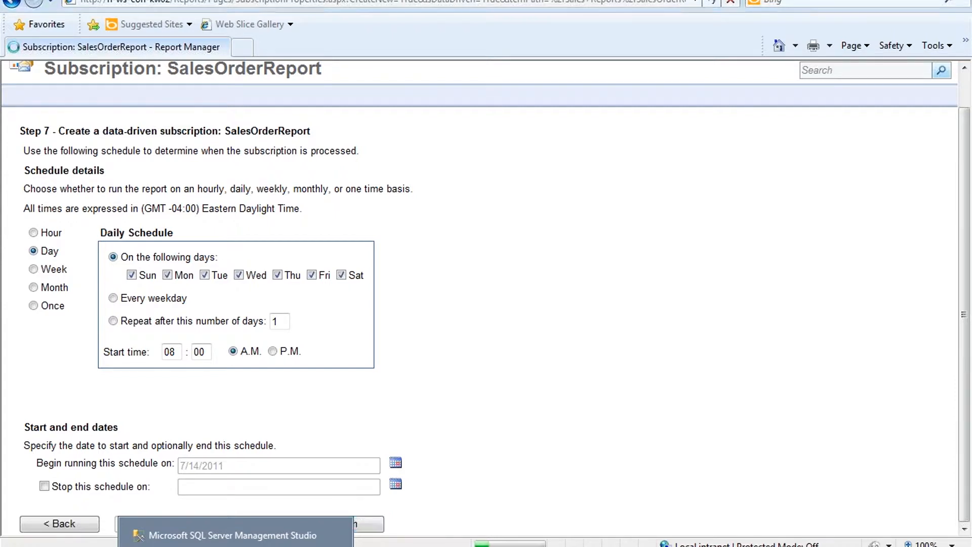
click(232, 535)
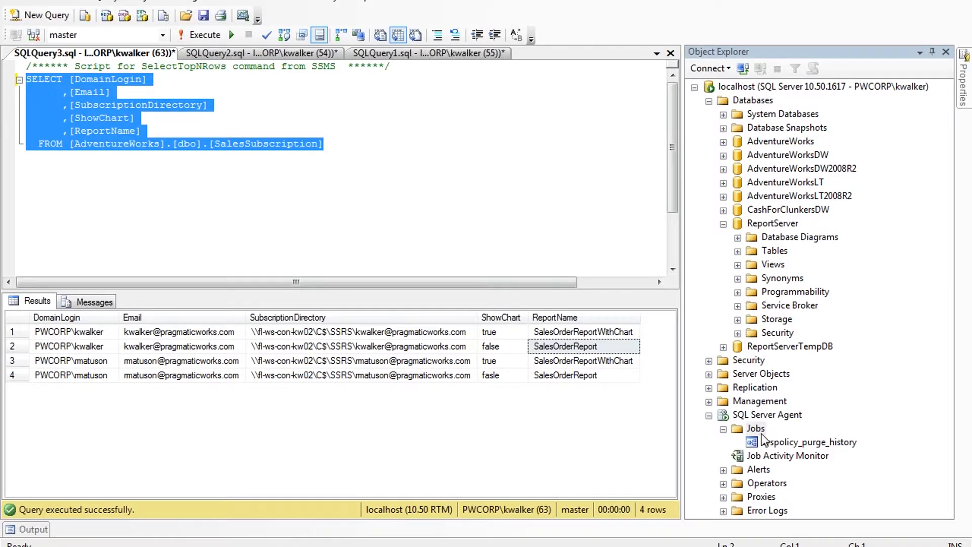
Step: Refresh SQL Server Agent Jobs to reveal the two new GUID-named jobs, then return to Report Manager
click(756, 429)
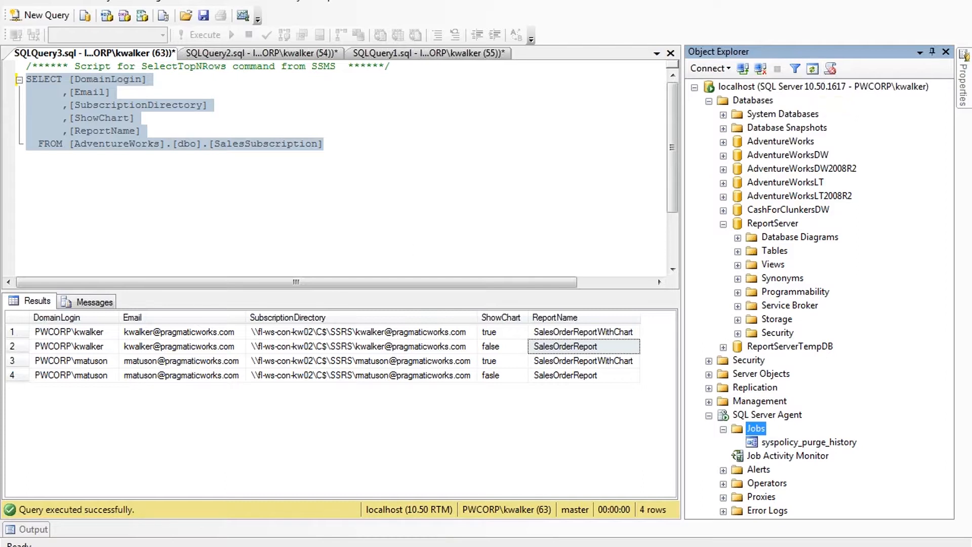
key(super)
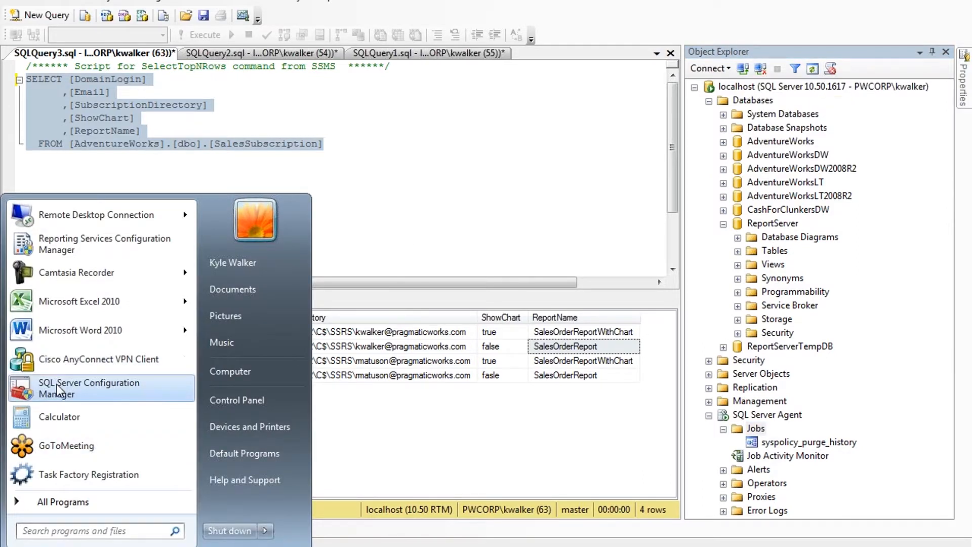
click(461, 215)
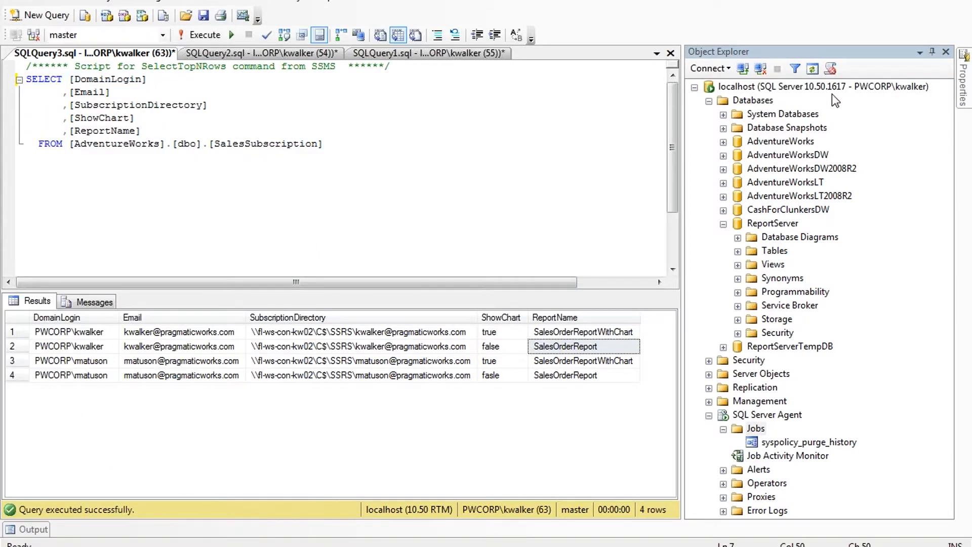
click(755, 428)
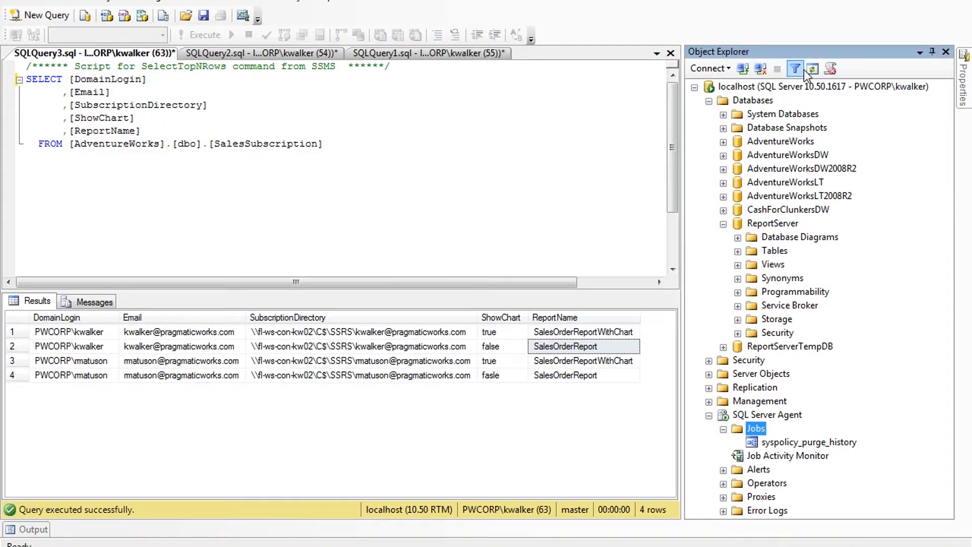
click(811, 70)
key(alt+Tab)
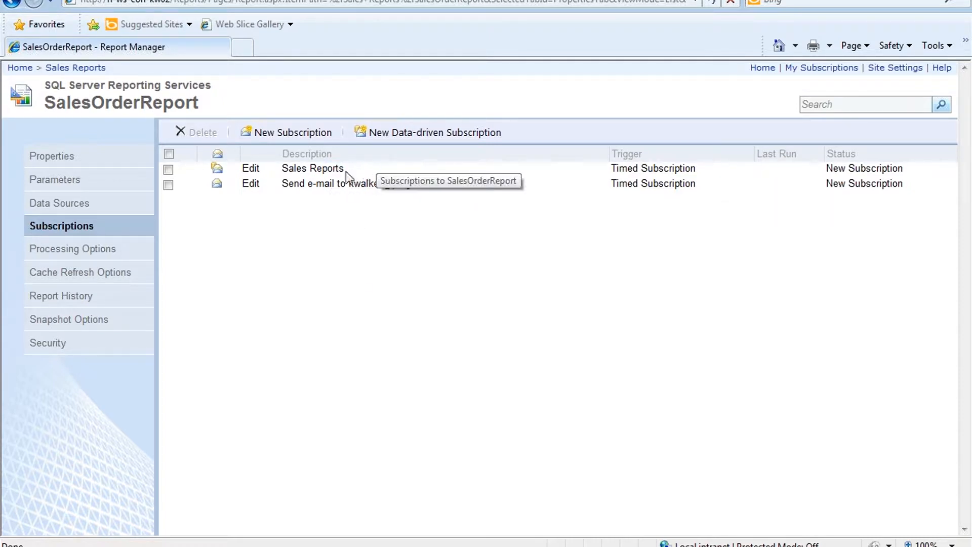
Step: Highlight the Sales Reports subscription in the SalesOrderReport list, then go back to Management Studio
drag(344, 170, 281, 170)
click(316, 181)
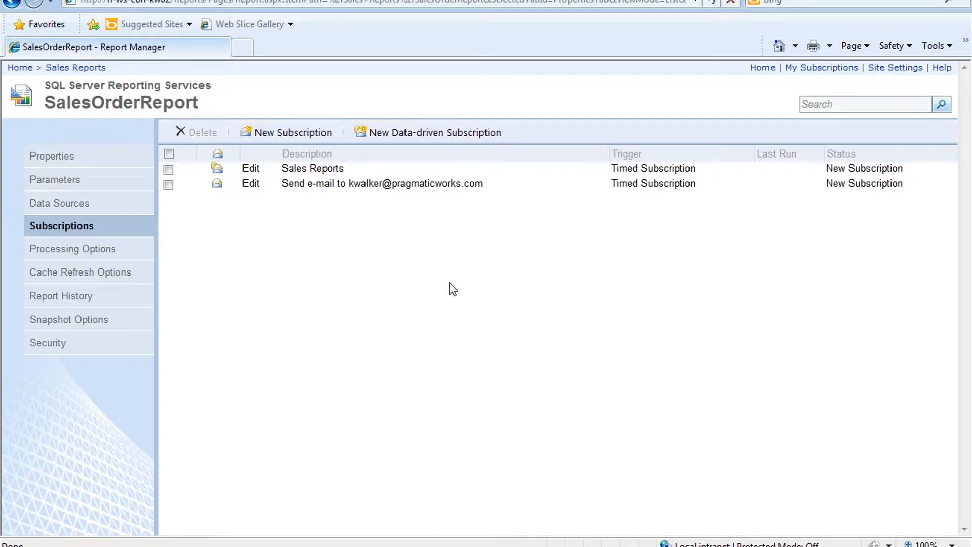
key(alt+Tab)
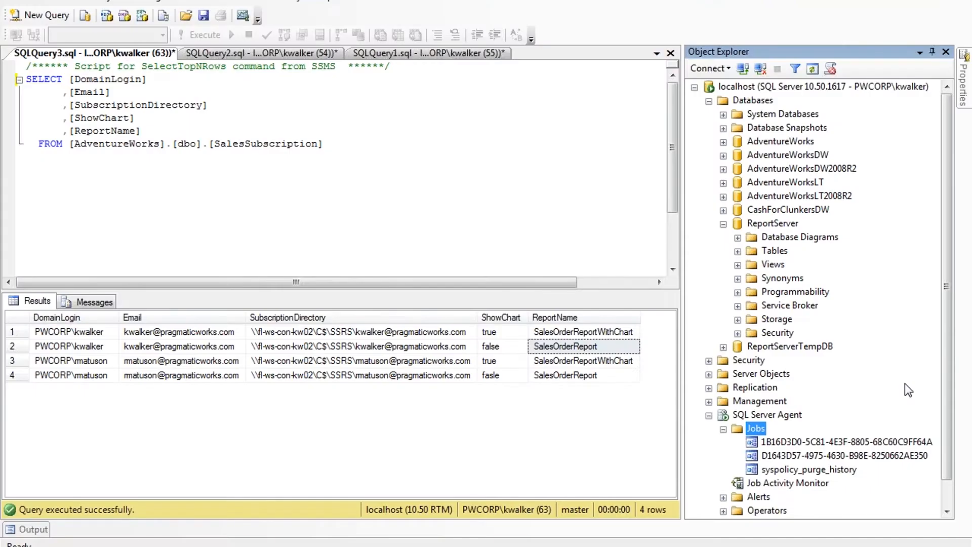
Step: Inspect the two GUID-named Agent jobs, then bring up the SQLQuery2 connection-string window
key(alt+Tab)
key(alt+Tab)
key(alt+Tab)
right_click(814, 448)
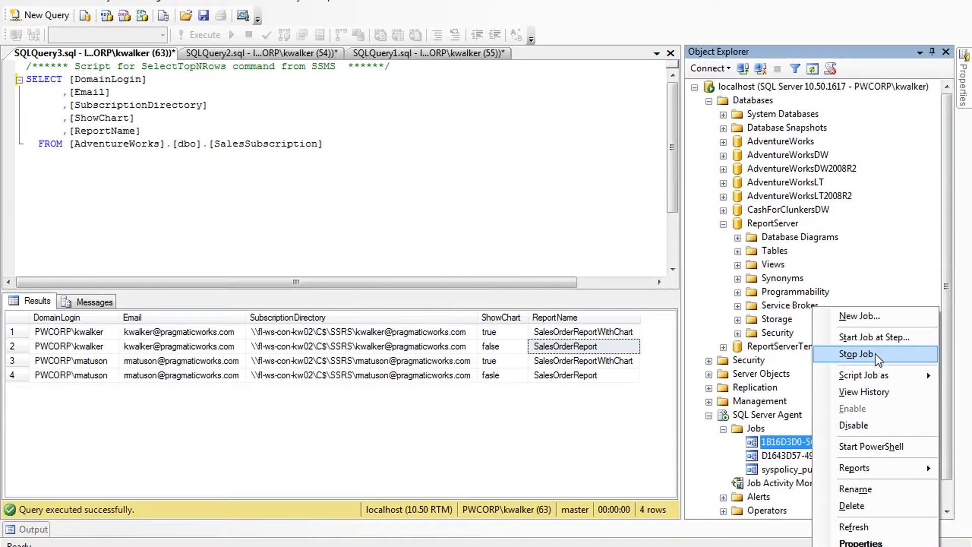
click(786, 455)
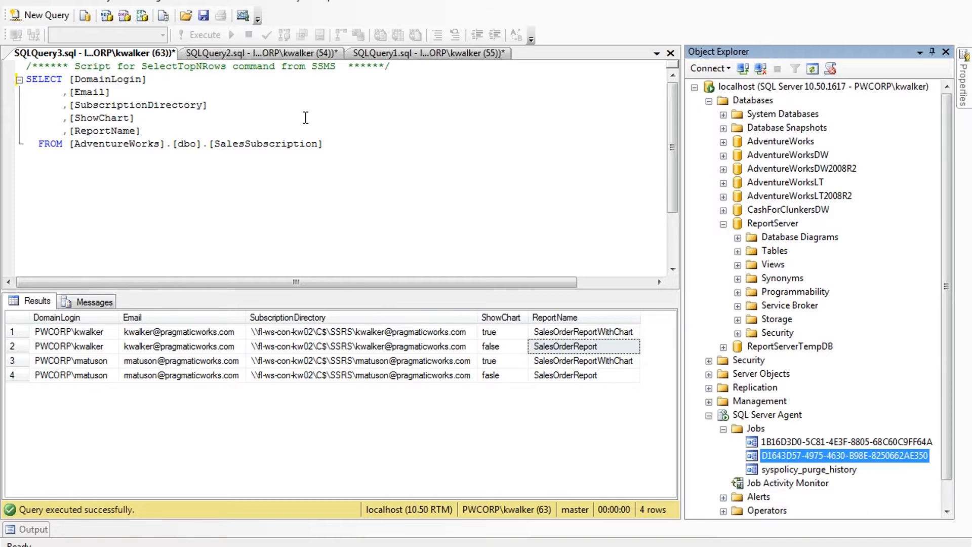
click(306, 56)
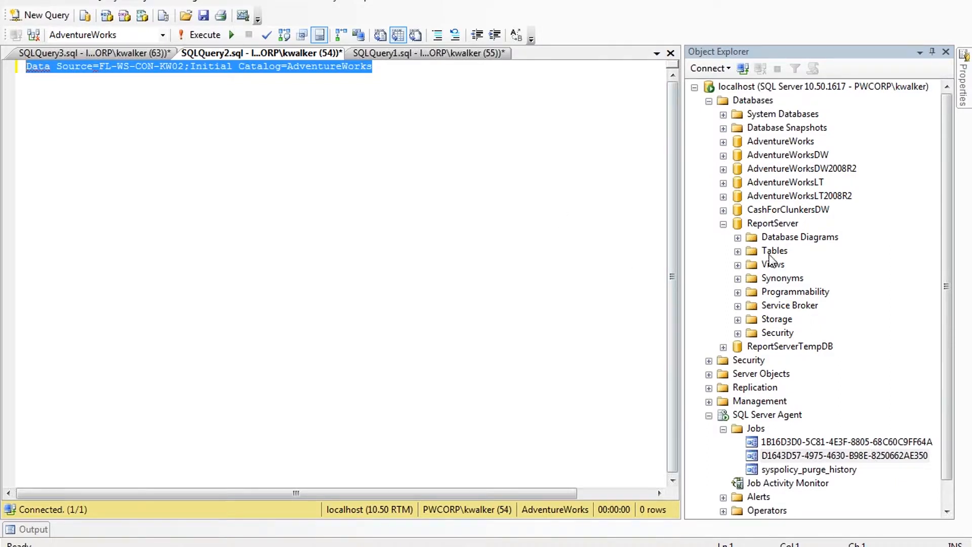
Step: Run the SQLQuery1 subscriptions query listing JobID and ReportName
click(389, 54)
drag(414, 272, 2, 59)
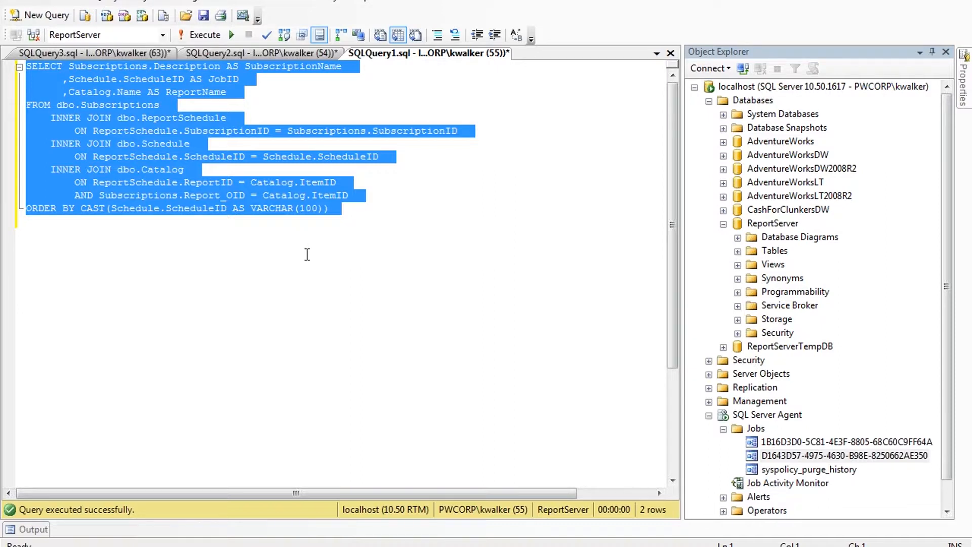
key(F5)
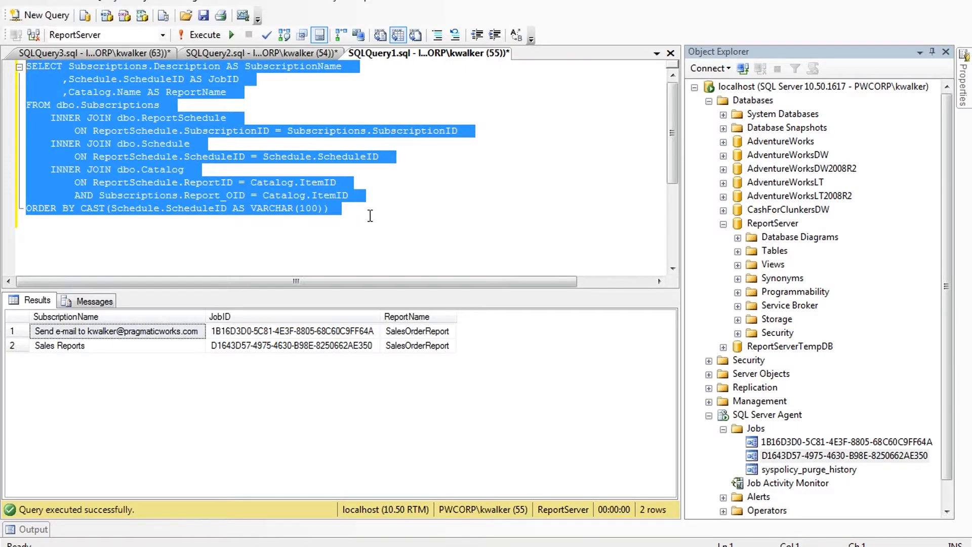
Step: Match both subscriptions' JobIDs to the GUID Agent jobs, including D1643D57, then return to Report Manager
click(53, 334)
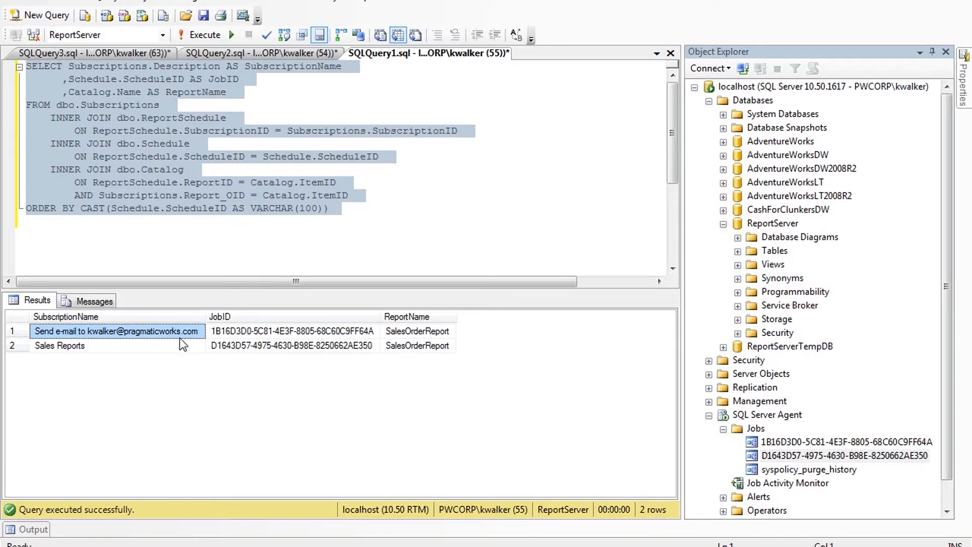
click(223, 336)
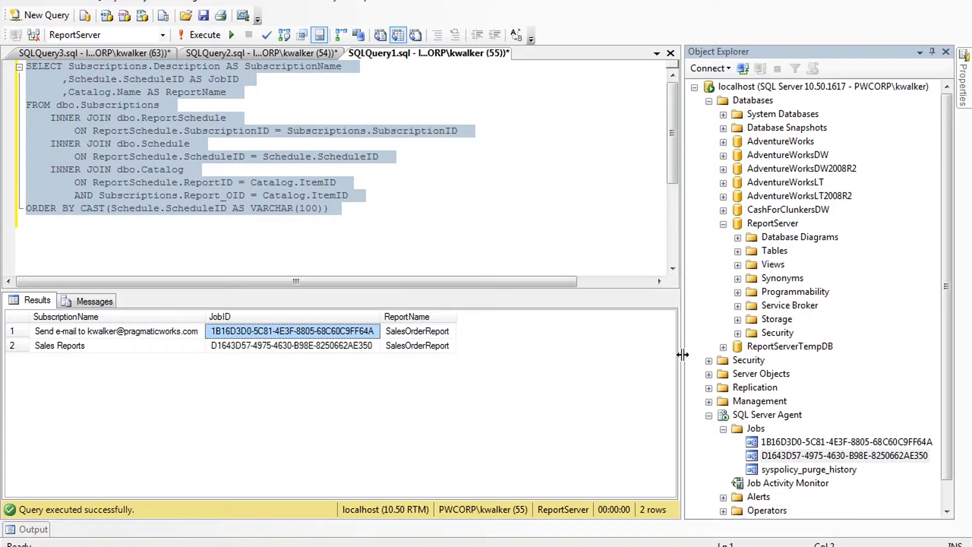
click(829, 442)
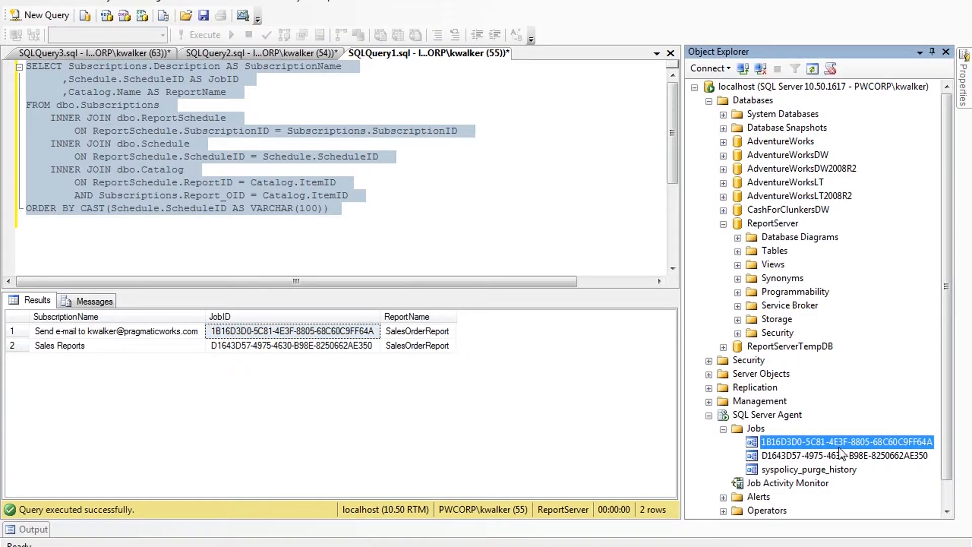
right_click(855, 447)
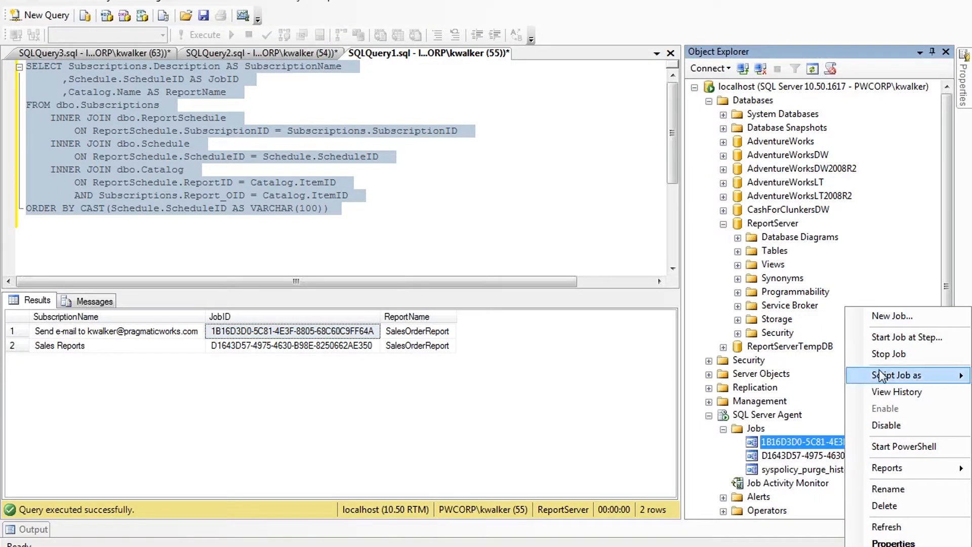
click(756, 429)
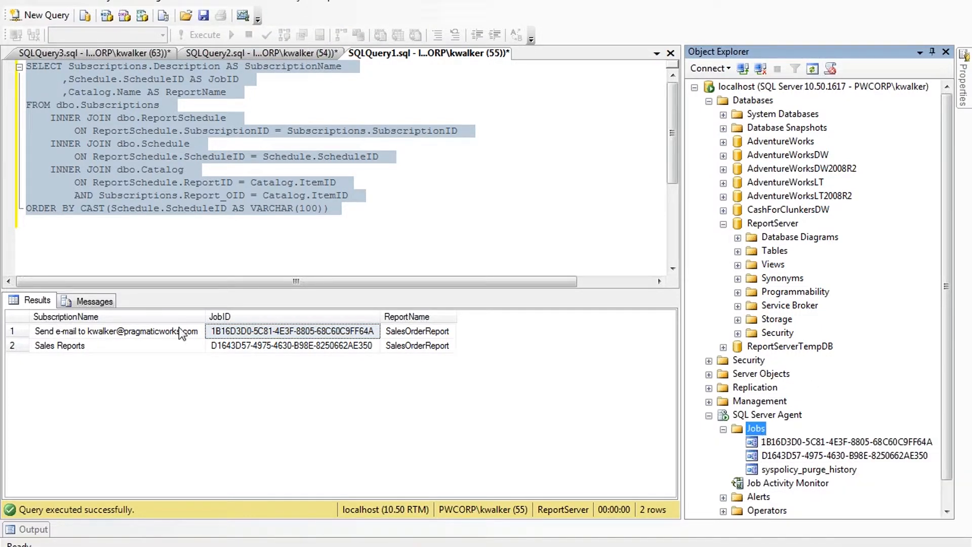
click(72, 349)
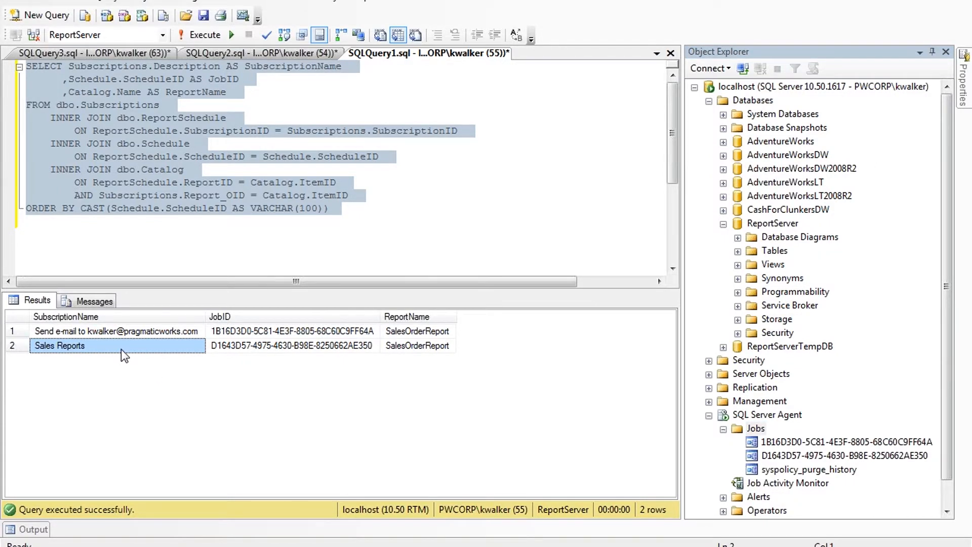
click(237, 350)
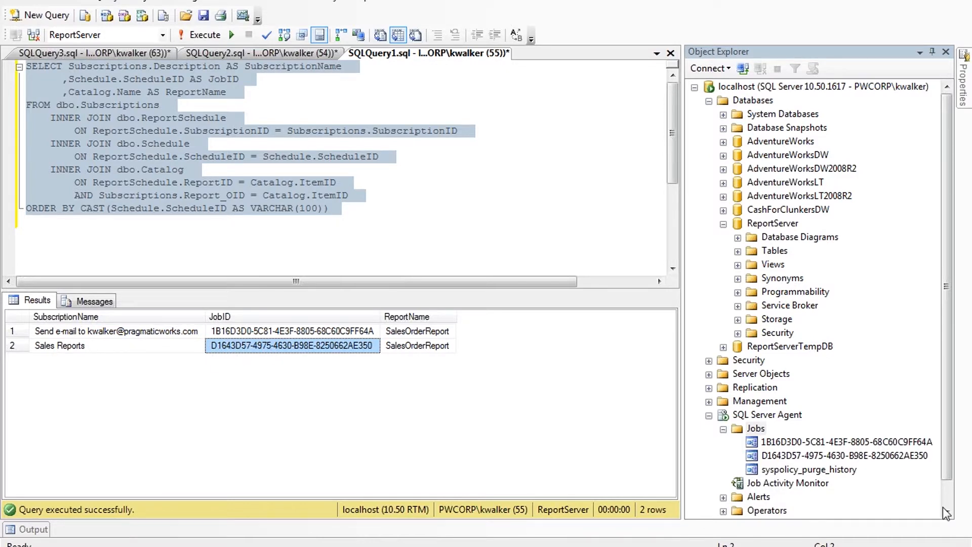
right_click(847, 456)
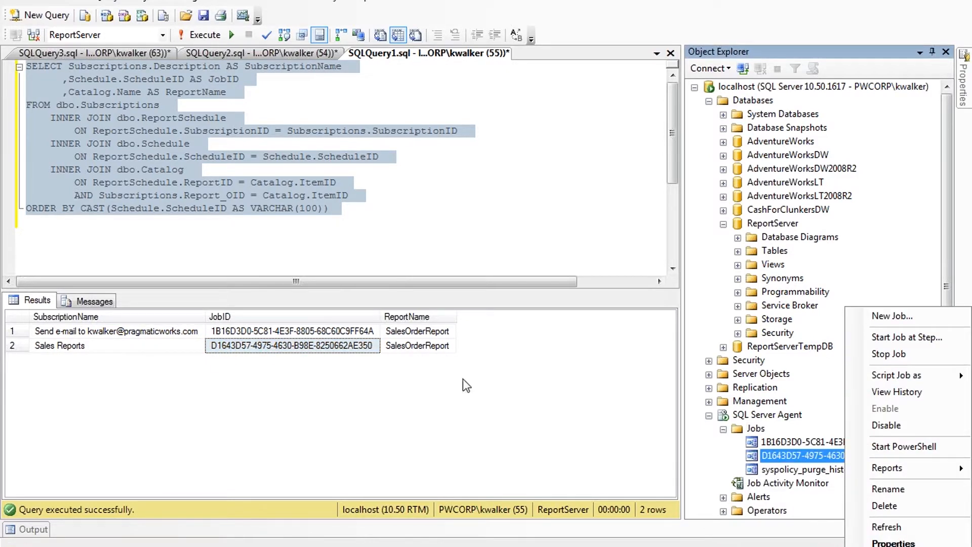
click(394, 348)
key(shift+Up)
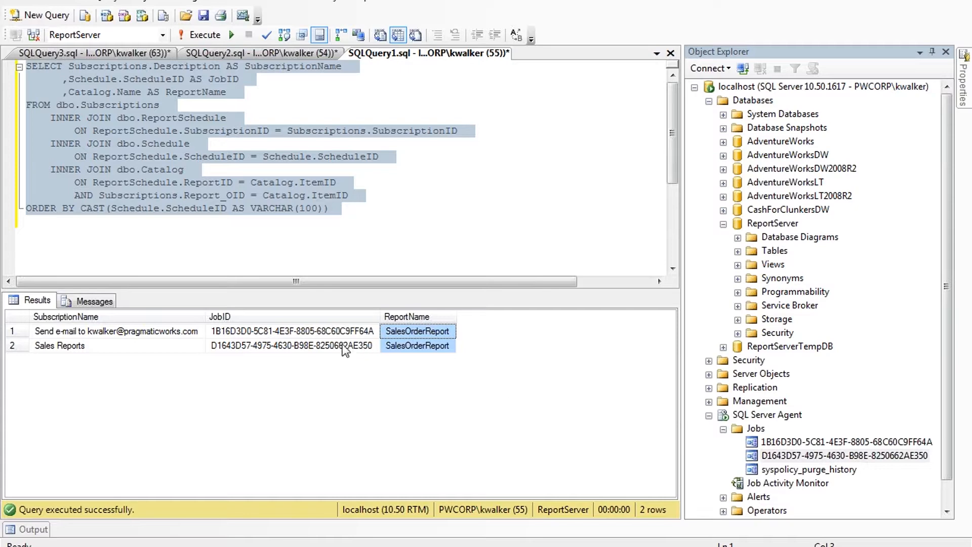
key(alt+Tab)
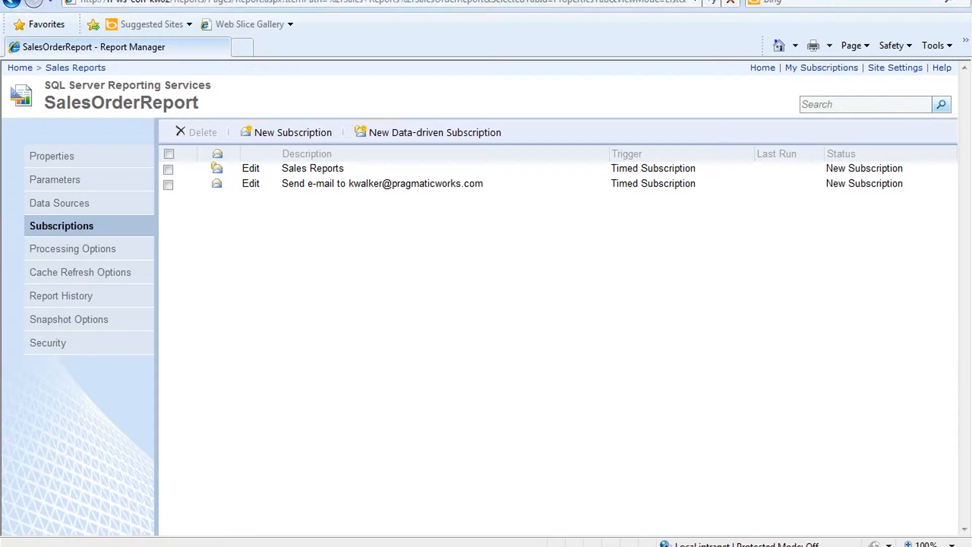
Step: Edit the Explorer path to go up from the user folder to C:\SSRS
click(167, 488)
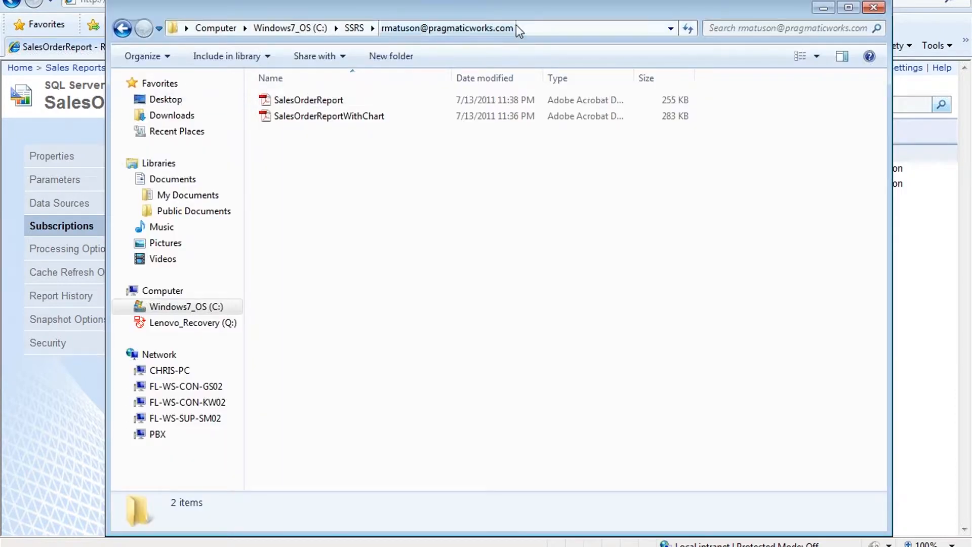
click(547, 29)
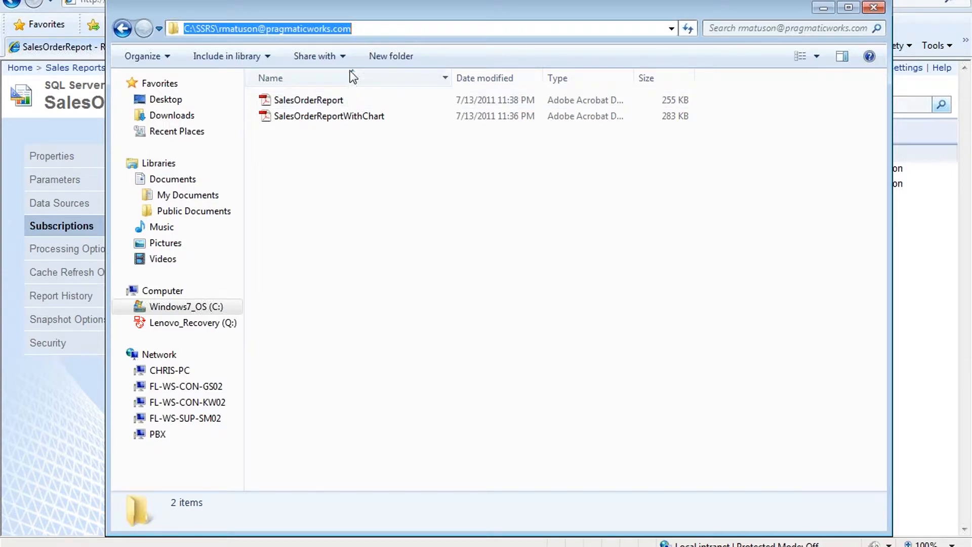
mouse_move(378, 29)
mouse_down()
mouse_move(193, 36)
mouse_move(388, 29)
mouse_up()
double_click(224, 29)
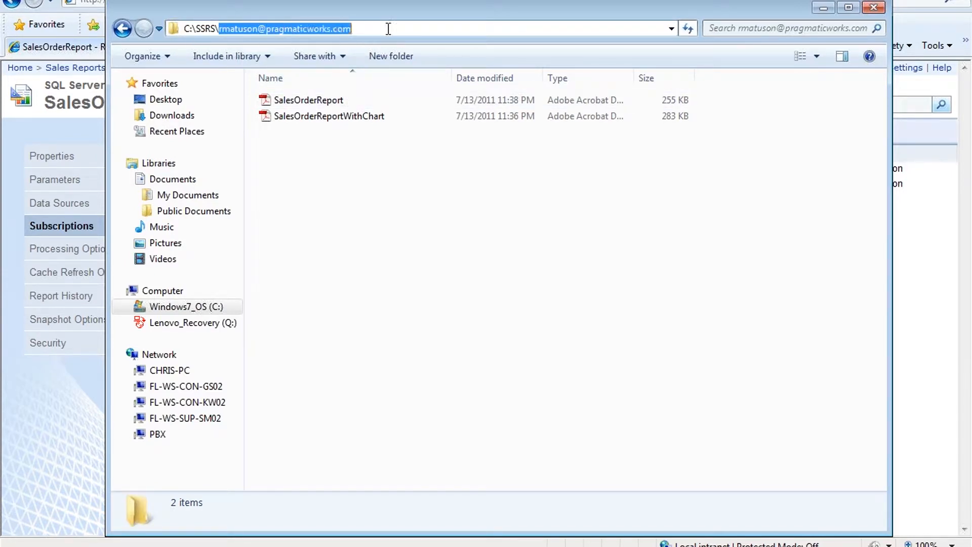
key(BackSpace)
key(Return)
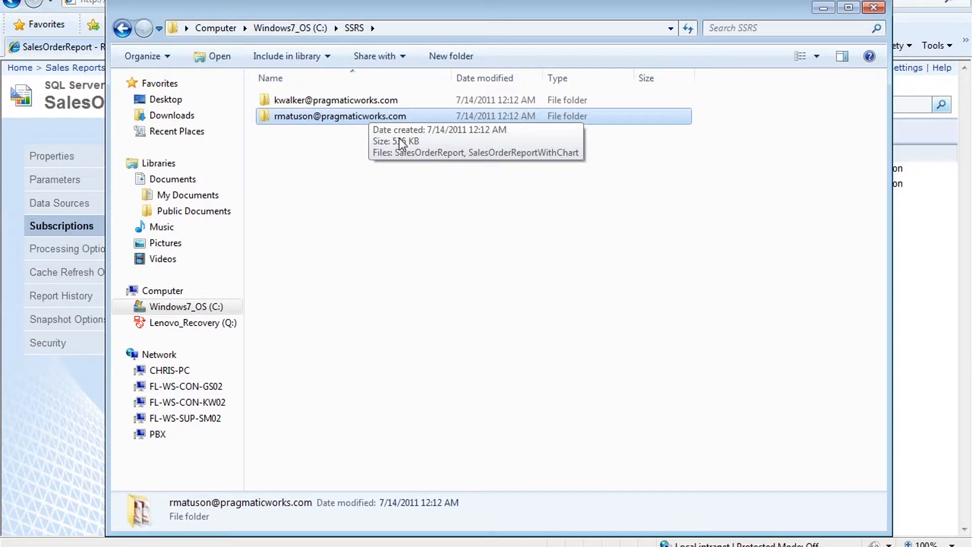
Step: Open each user folder to confirm its SalesOrderReport PDFs, ending back in SSRS
click(355, 102)
double_click(355, 101)
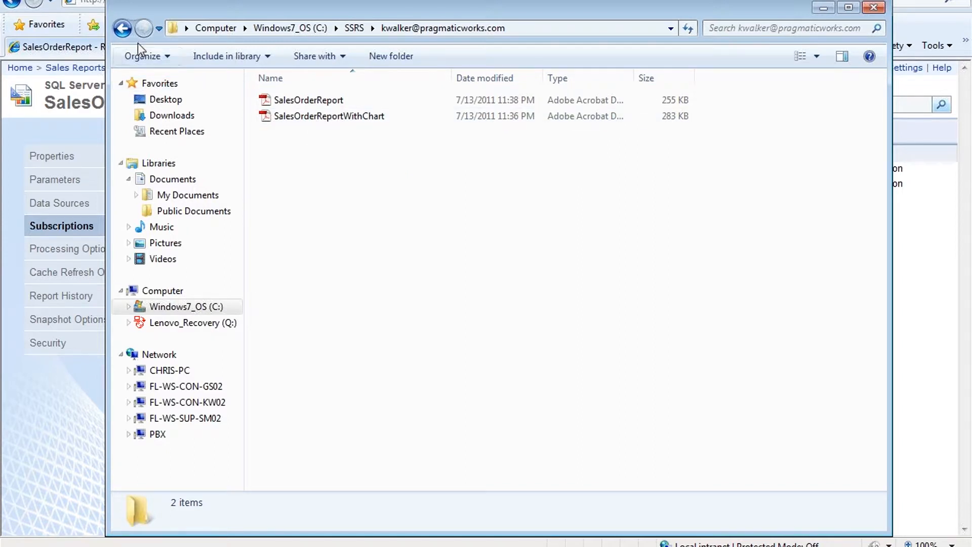
click(122, 27)
double_click(333, 120)
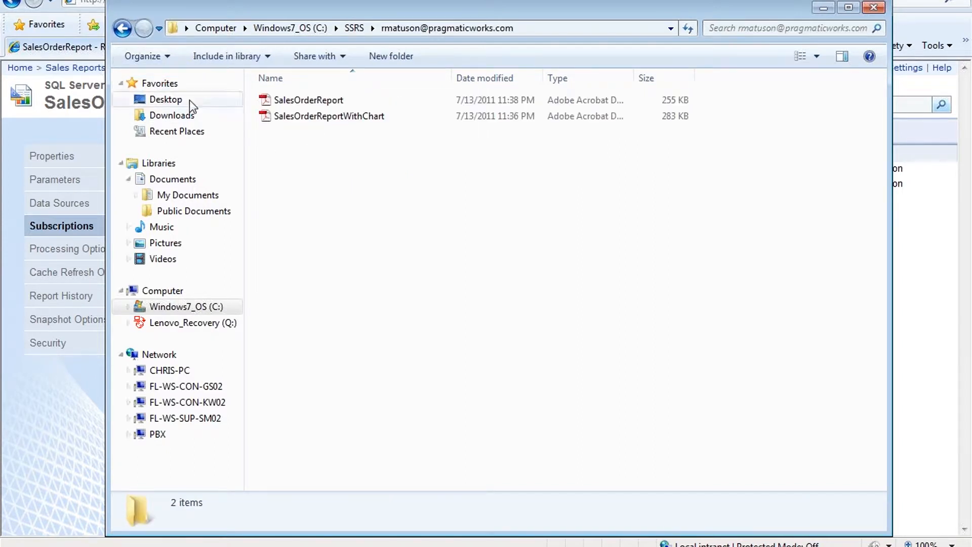
click(127, 31)
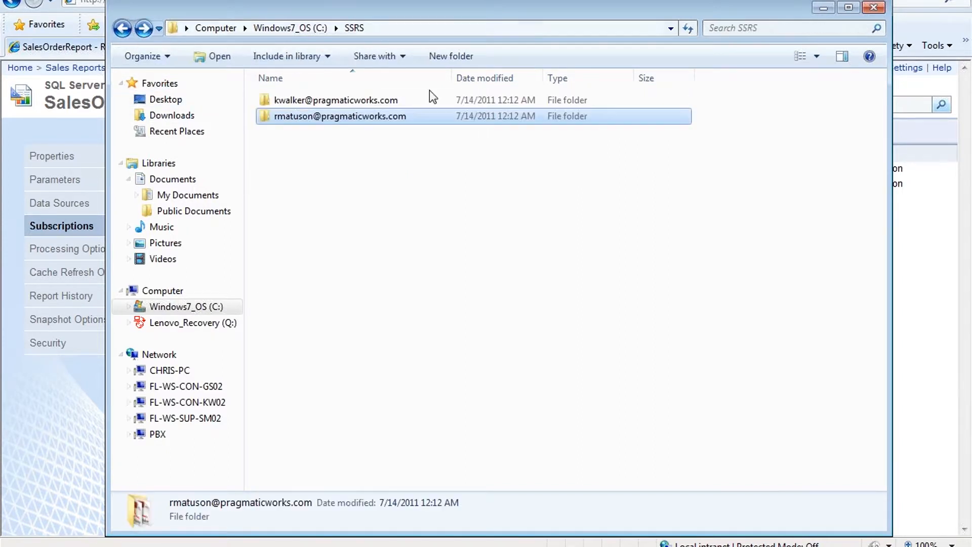
click(695, 1)
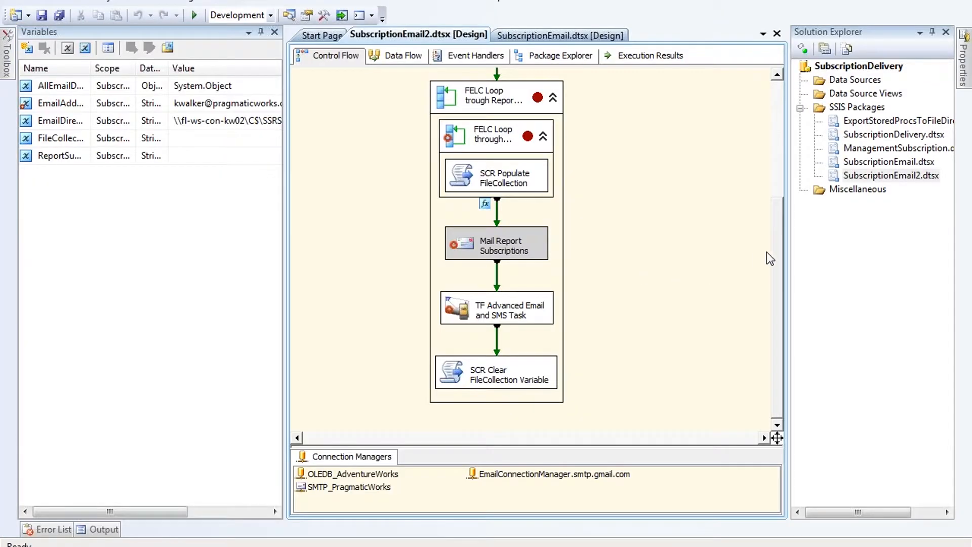
Step: View the SQL Find all Email Directories task's SQLStatement query, then switch to Management Studio
scroll(778, 253, up, 5)
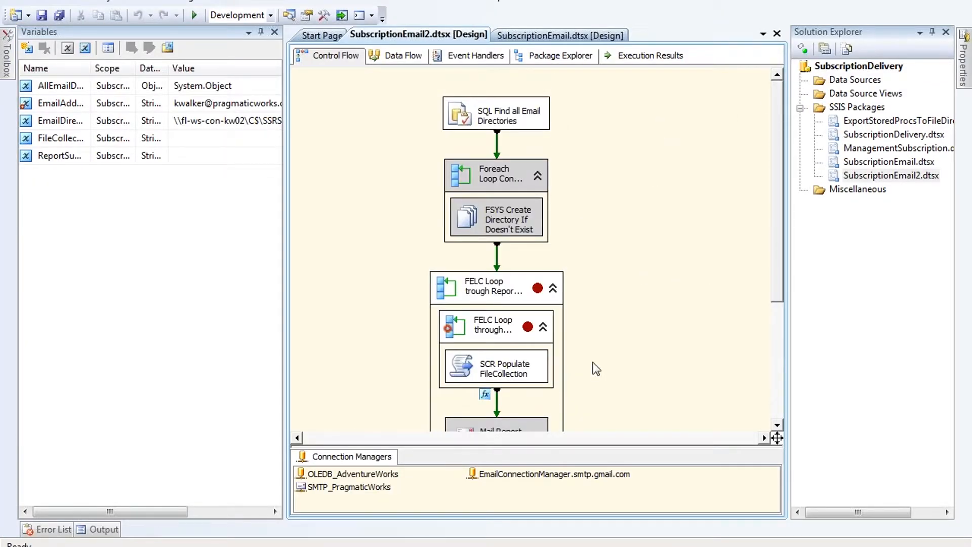
click(459, 120)
double_click(458, 121)
click(729, 294)
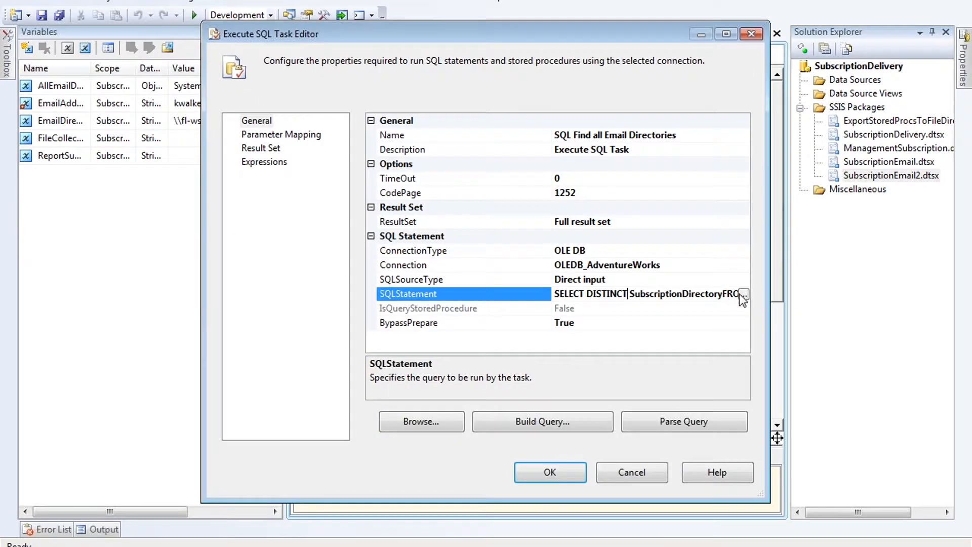
click(743, 295)
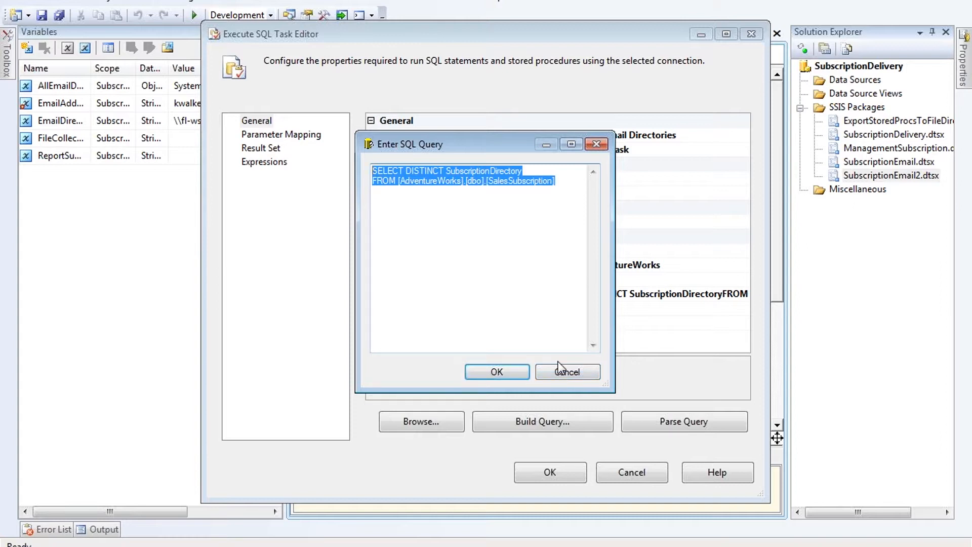
key(alt+Tab)
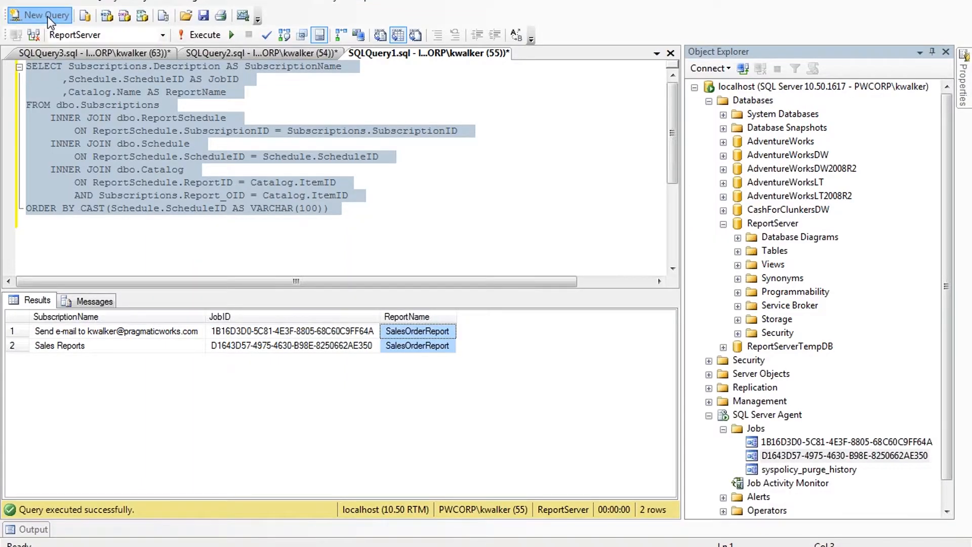
Step: Run SELECT DISTINCT SubscriptionDirectory FROM AdventureWorks.dbo.SalesSubscription, showing two folders, then return to BIDS
click(47, 20)
text(SELECT DISTINCT SubscriptionDirectory FROM [AdventureWorks].[dbo].[SalesSubscription])
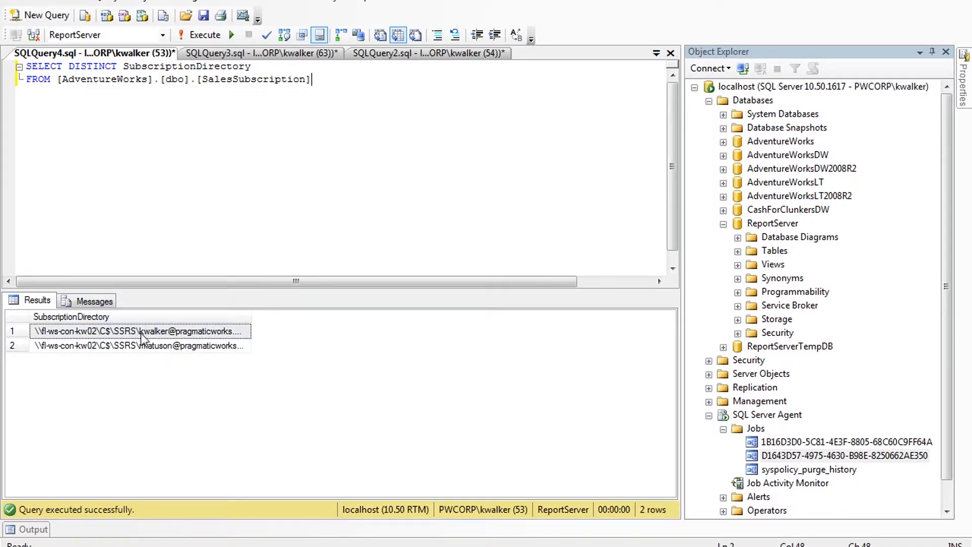
click(210, 349)
double_click(249, 320)
click(354, 234)
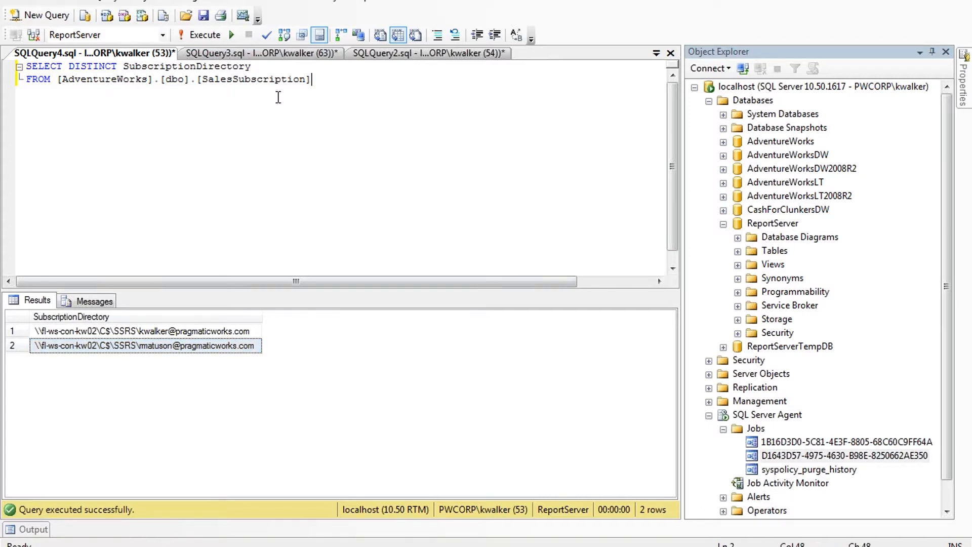
drag(216, 80, 263, 78)
click(258, 107)
key(alt+Tab)
click(564, 371)
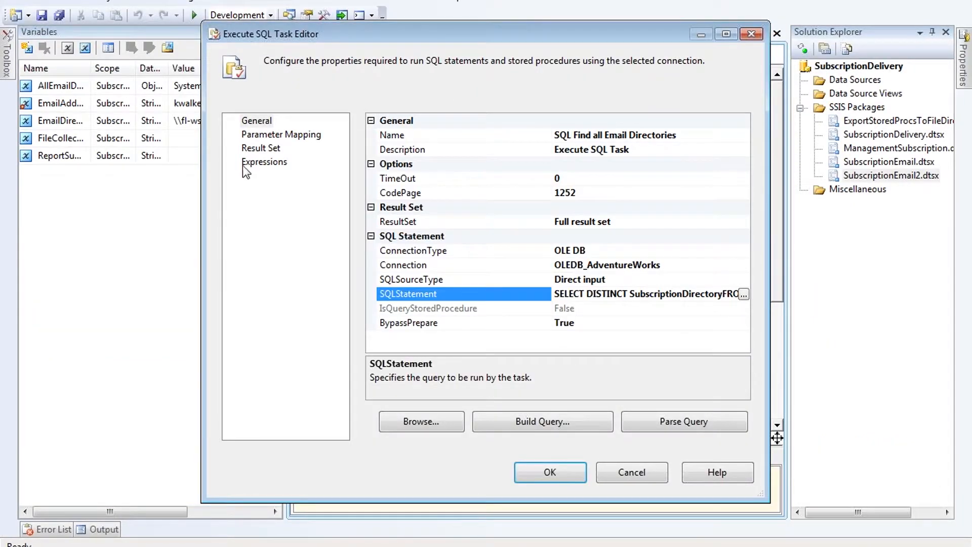
Step: Check the Full result set mapping of result 0 to User::AllEmailDirectories, then cancel the editor
click(261, 148)
click(257, 120)
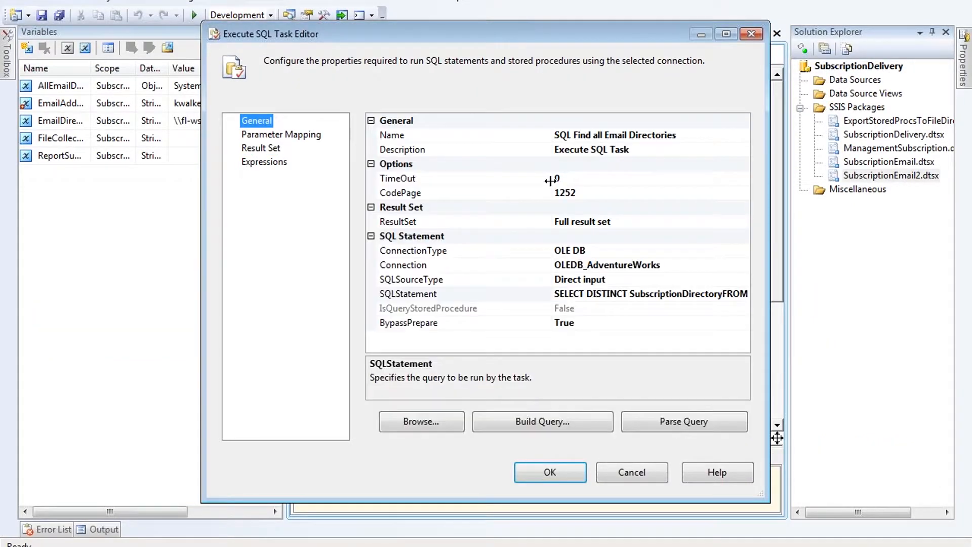
click(618, 222)
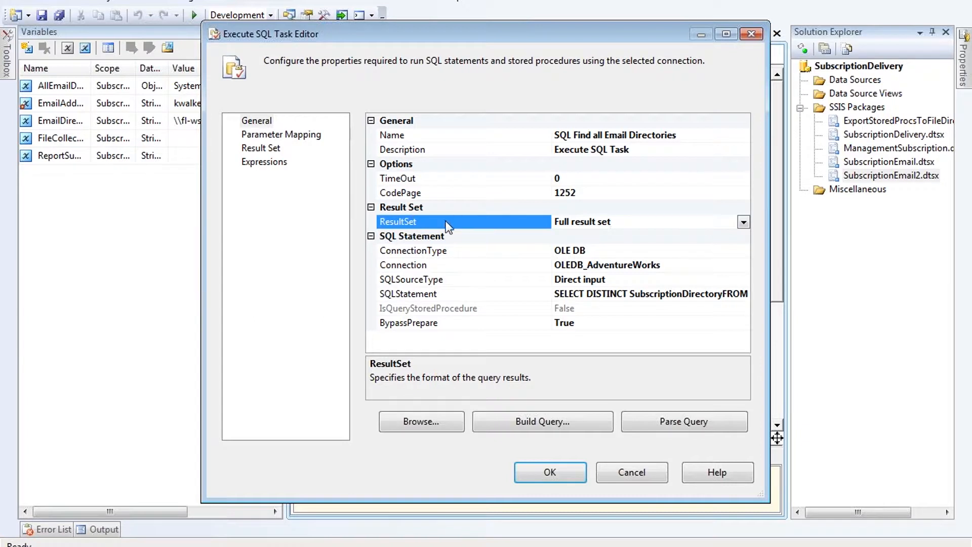
click(263, 149)
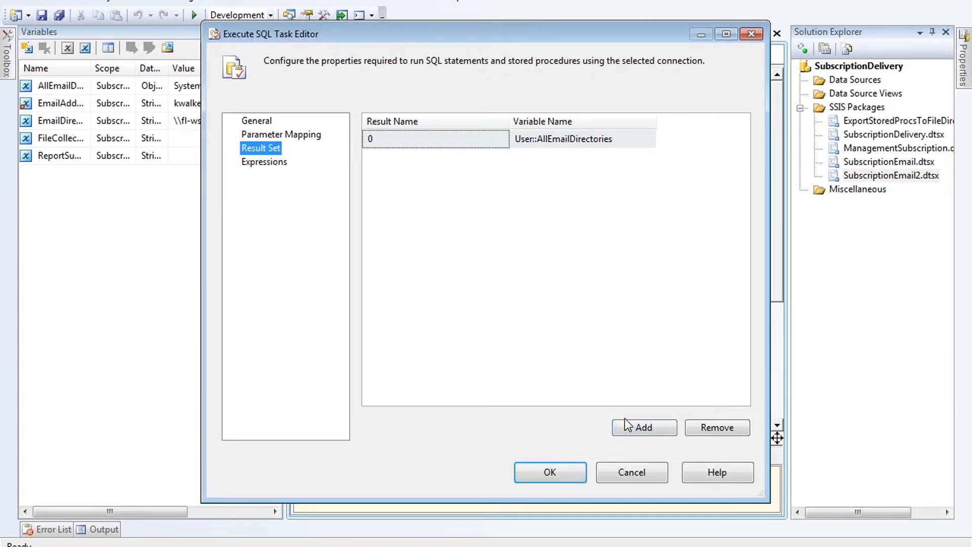
click(631, 473)
Step: Select the first Foreach Loop container on the canvas, then clear the selection
drag(395, 163, 587, 223)
click(592, 226)
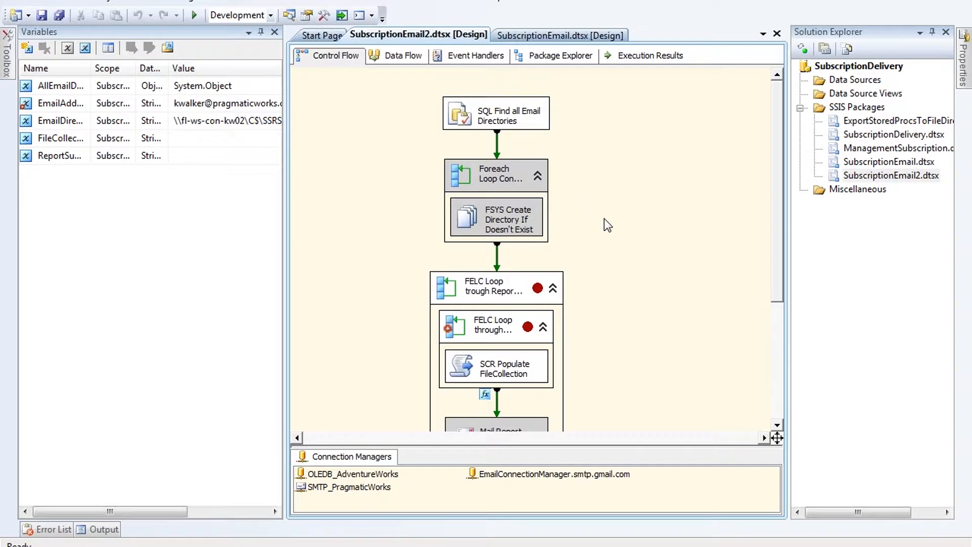
drag(780, 142, 778, 229)
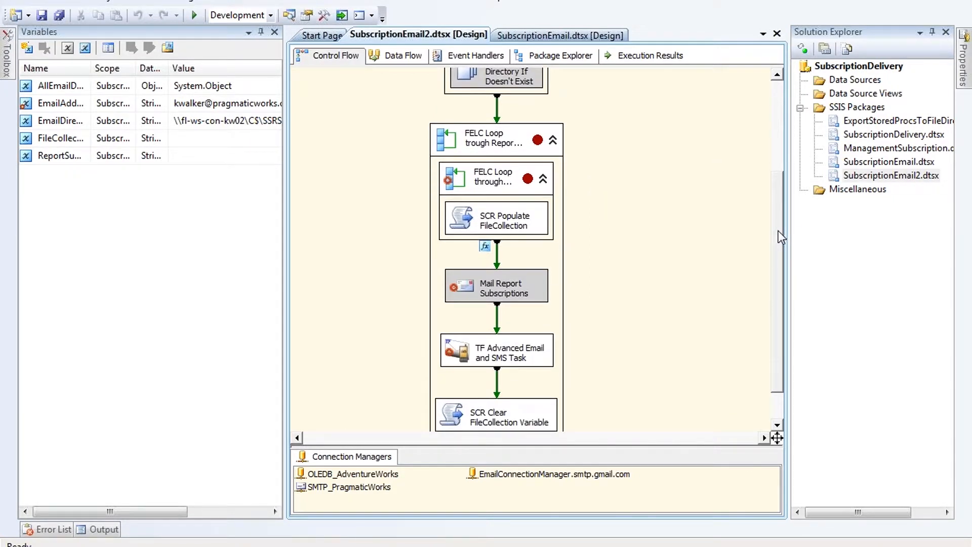
click(449, 139)
double_click(450, 139)
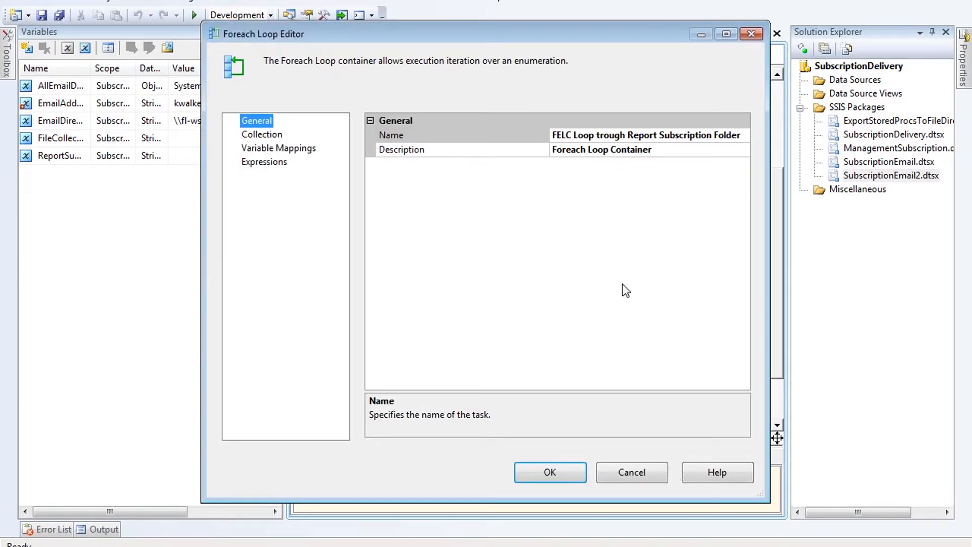
click(632, 472)
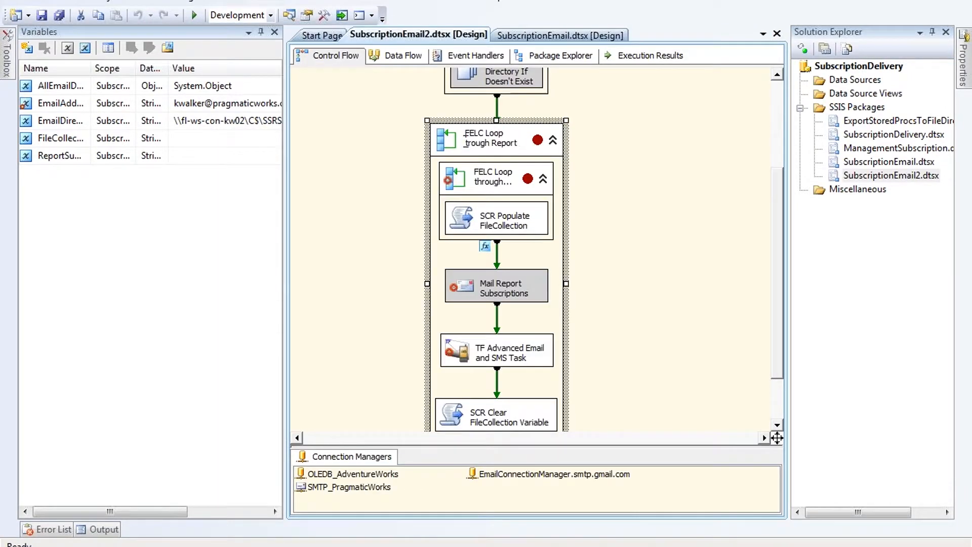
double_click(455, 141)
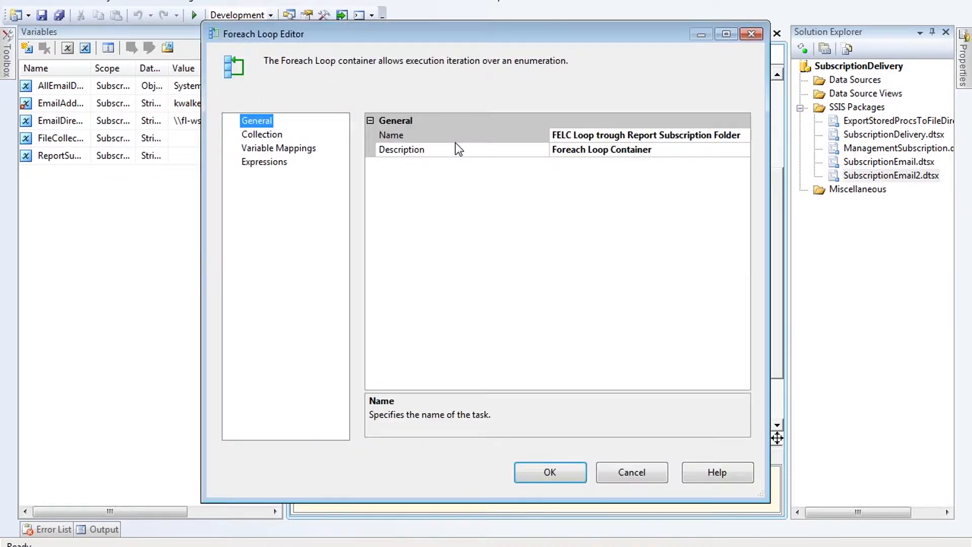
click(258, 134)
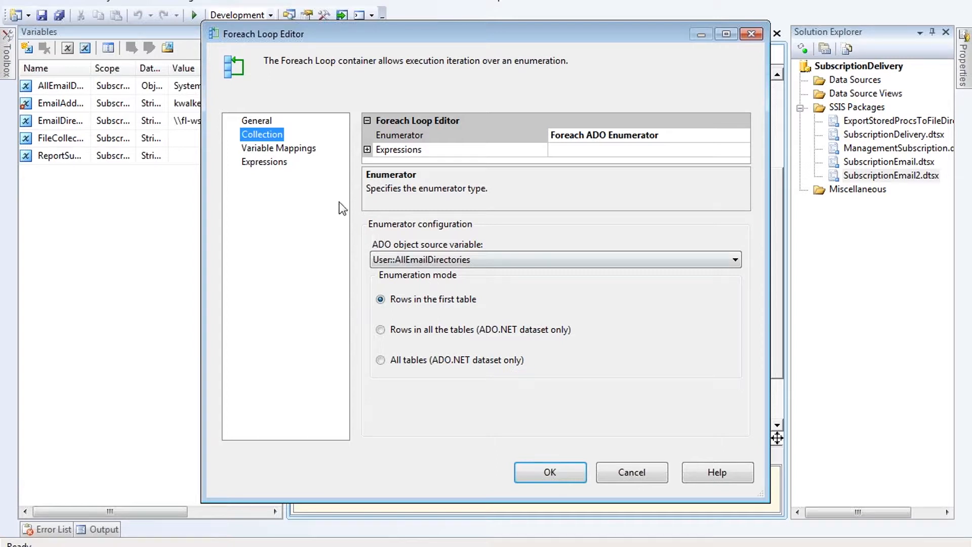
click(299, 151)
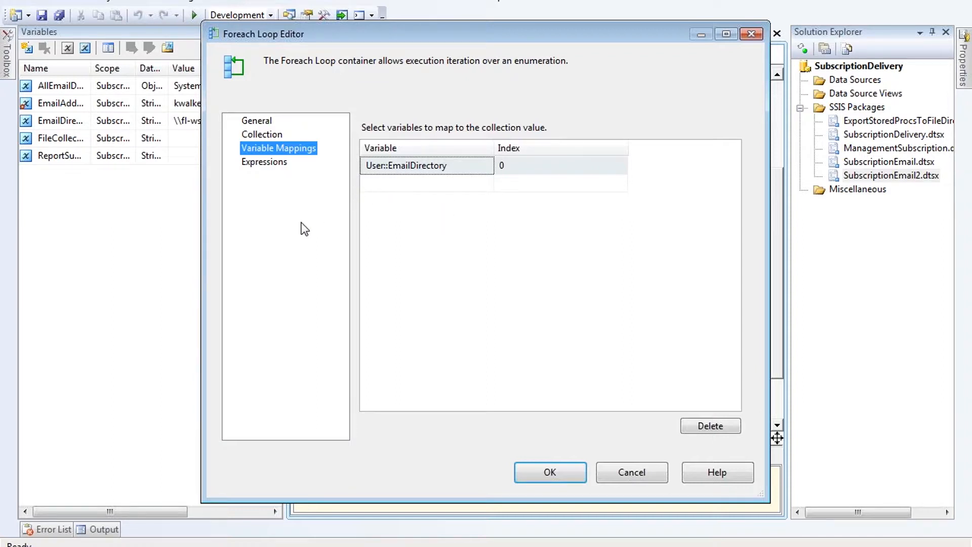
click(278, 163)
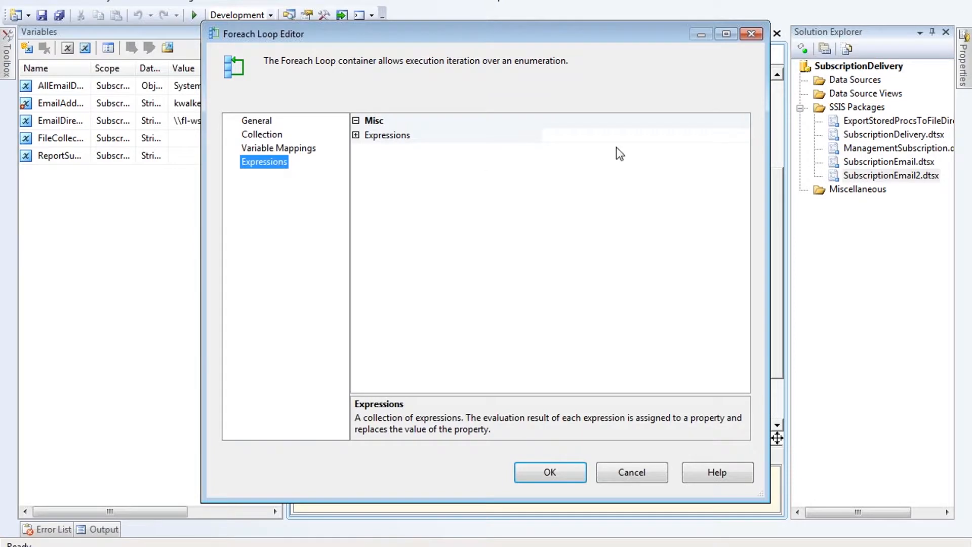
click(740, 136)
click(743, 137)
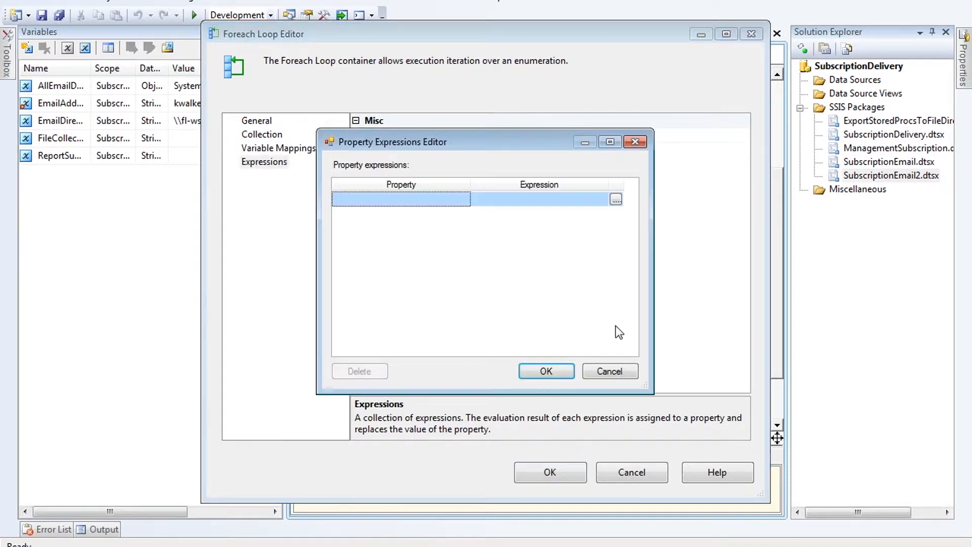
click(607, 366)
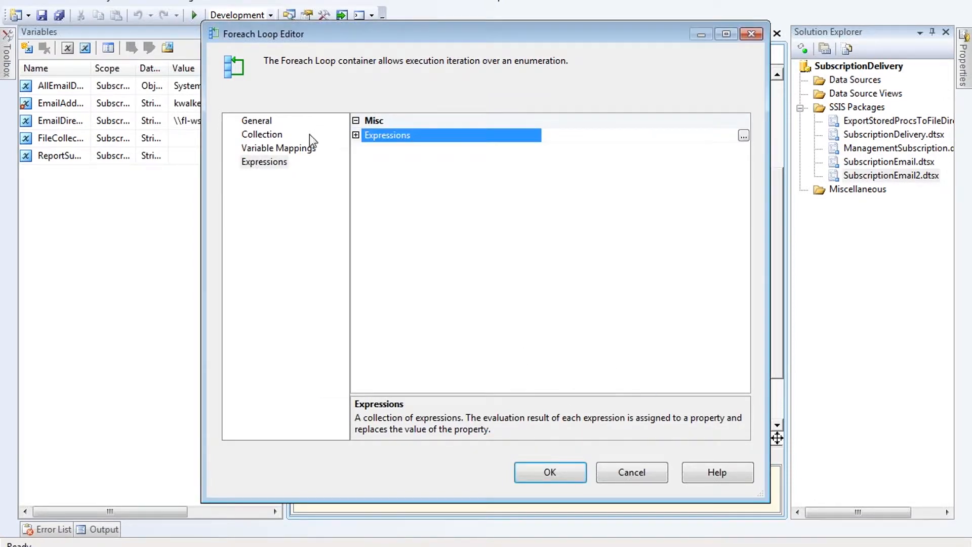
click(632, 472)
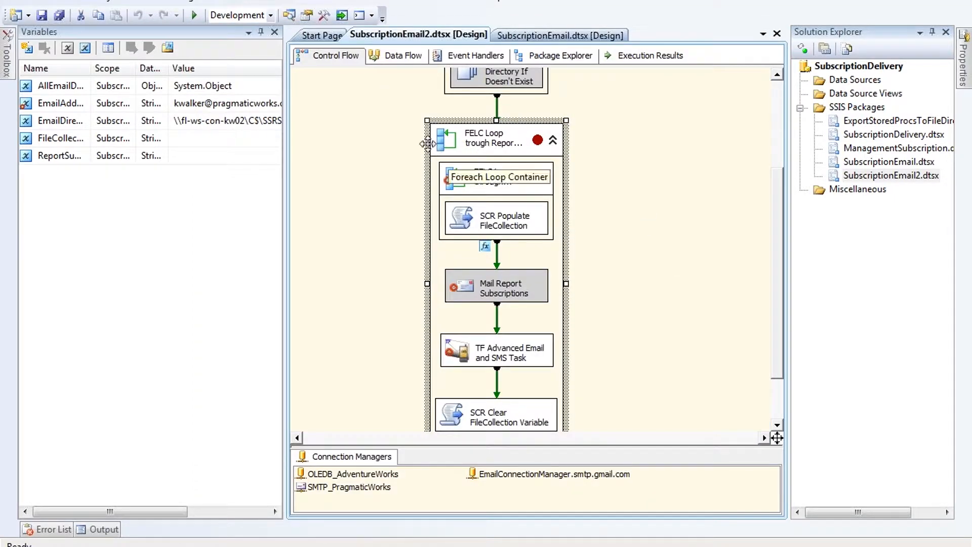
scroll(499, 172, down, 2)
scroll(435, 291, up, 5)
scroll(434, 291, down, 2)
scroll(398, 222, down, 4)
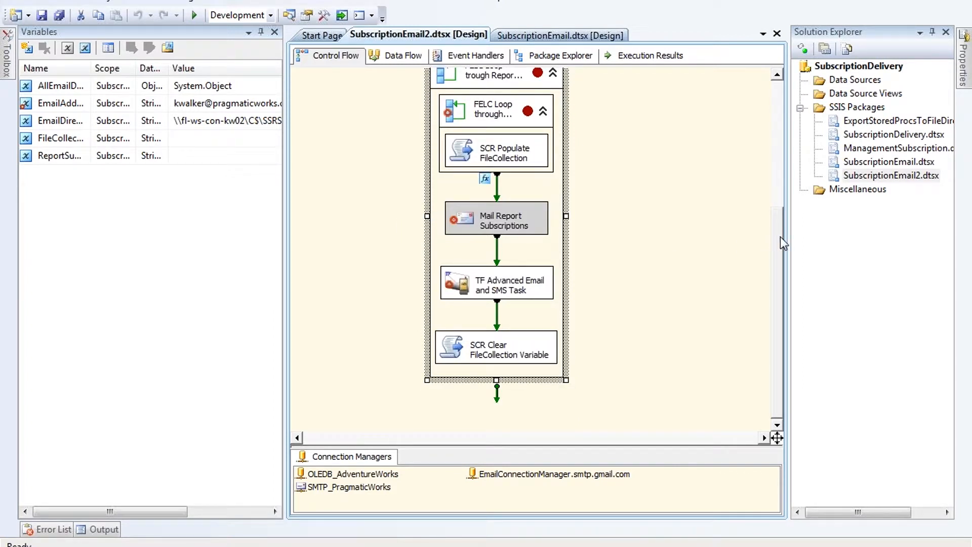
drag(780, 239, 784, 219)
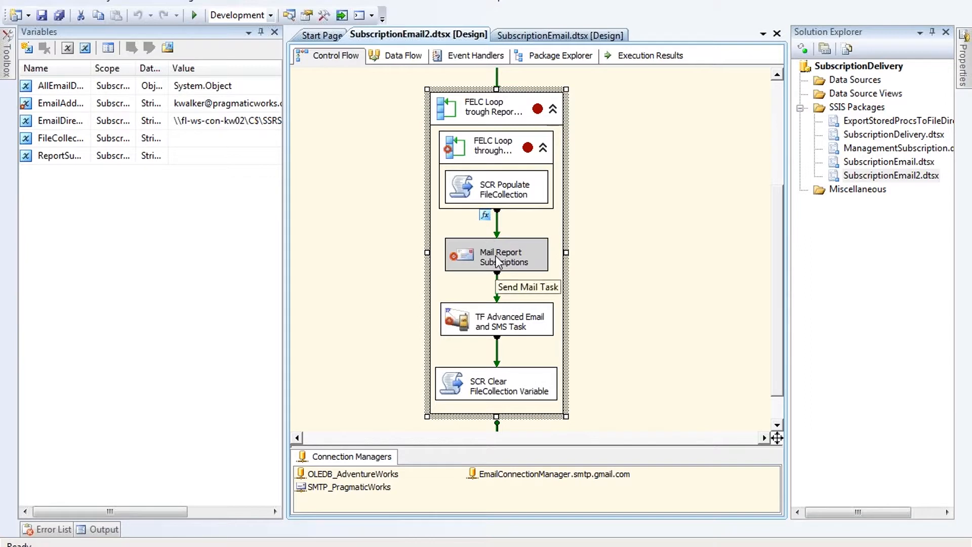
scroll(506, 242, up, 3)
click(463, 124)
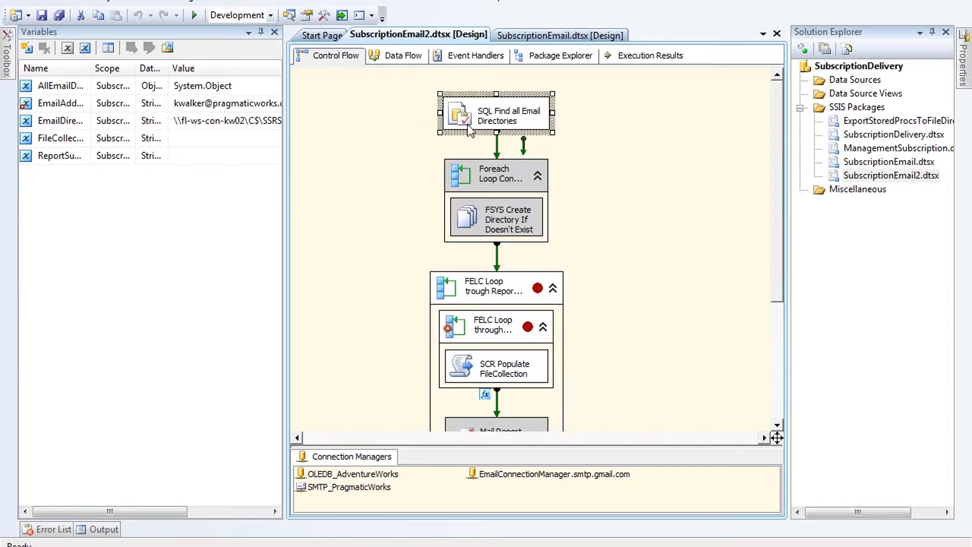
scroll(473, 311, down, 2)
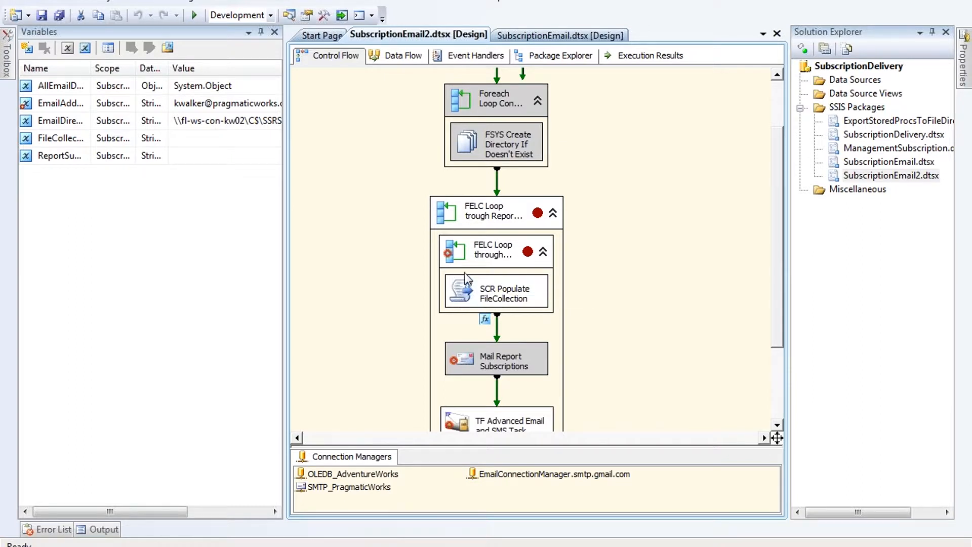
Step: In the Email Folder loop, inspect the enumerator's Directory property expression without changing it
click(452, 258)
double_click(452, 260)
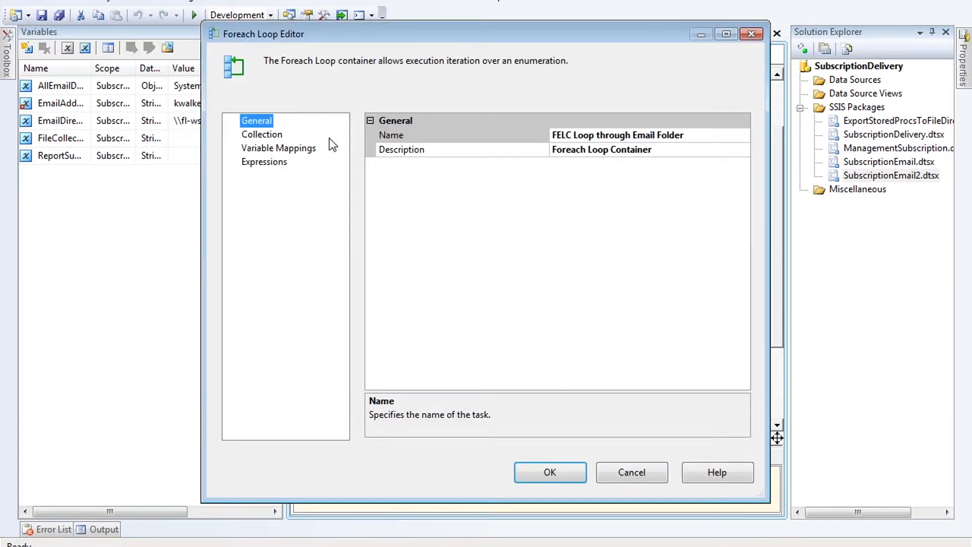
click(265, 135)
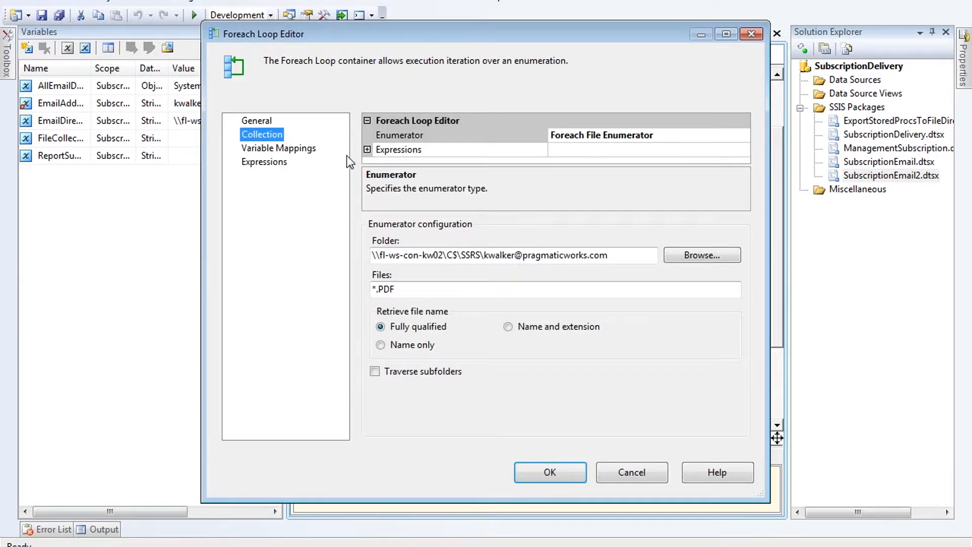
click(625, 150)
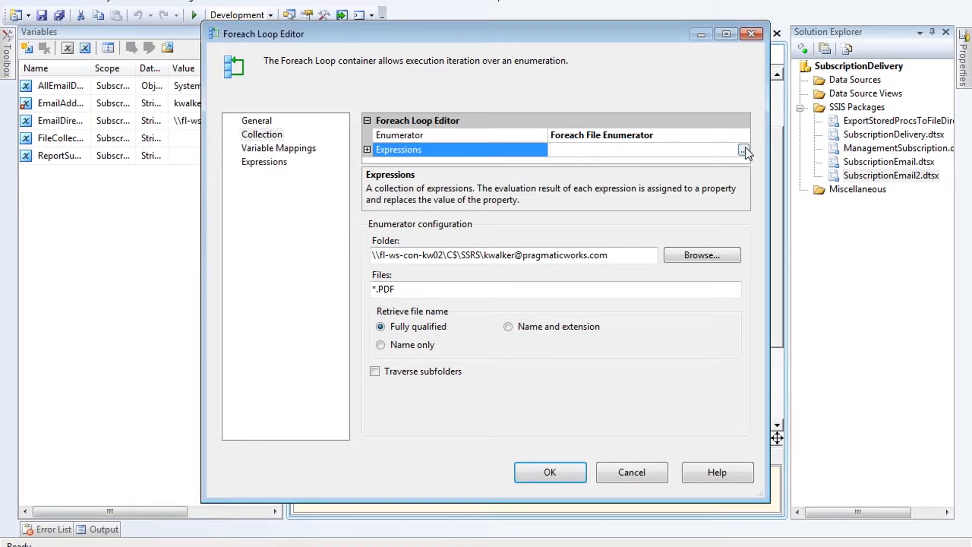
click(743, 150)
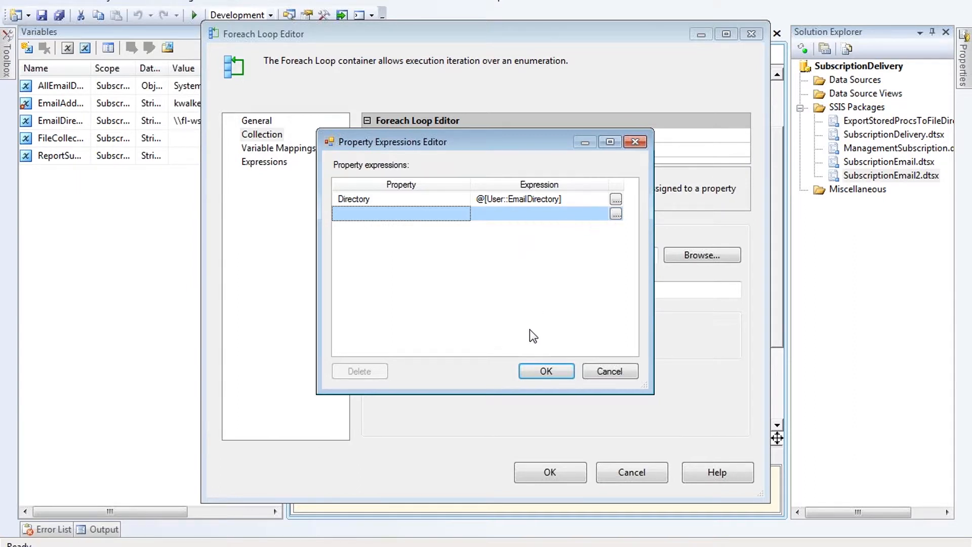
click(454, 201)
click(457, 245)
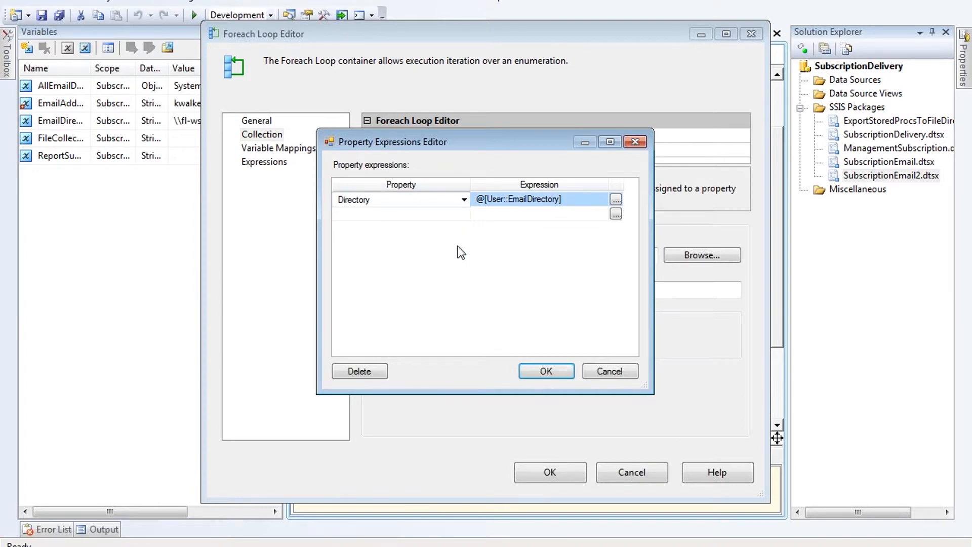
click(608, 376)
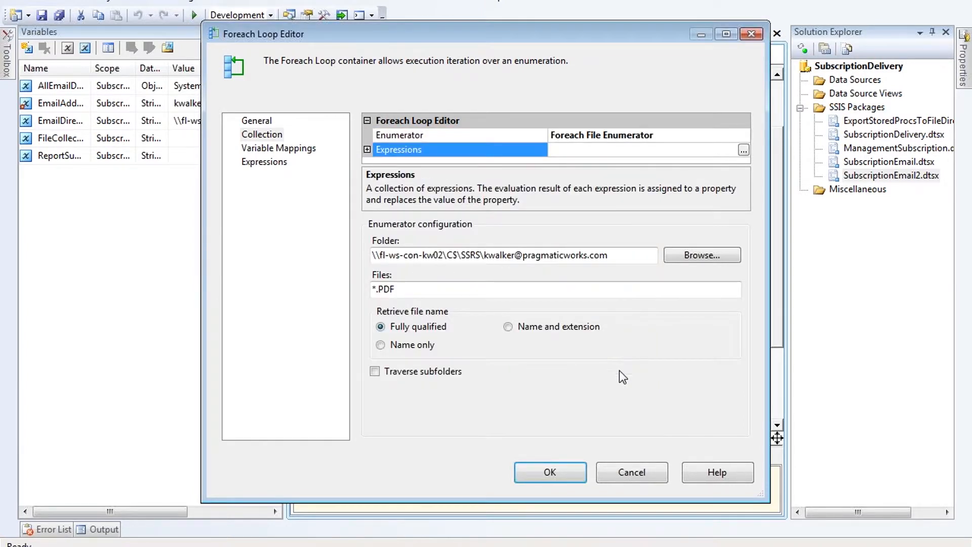
Step: Review the loop's folder path, PDF file pattern and the variable that receives each file
drag(627, 260, 511, 254)
click(458, 256)
click(620, 255)
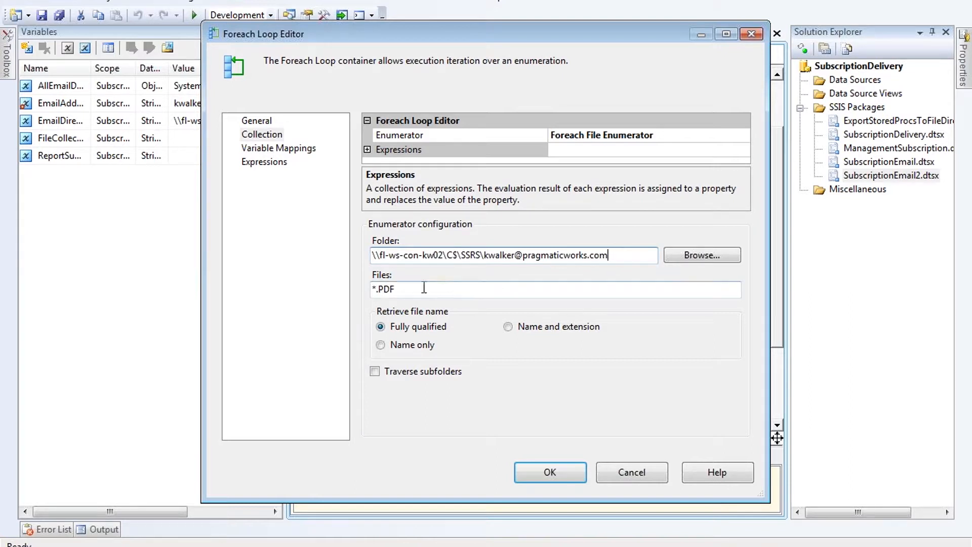
drag(395, 289, 384, 290)
click(409, 290)
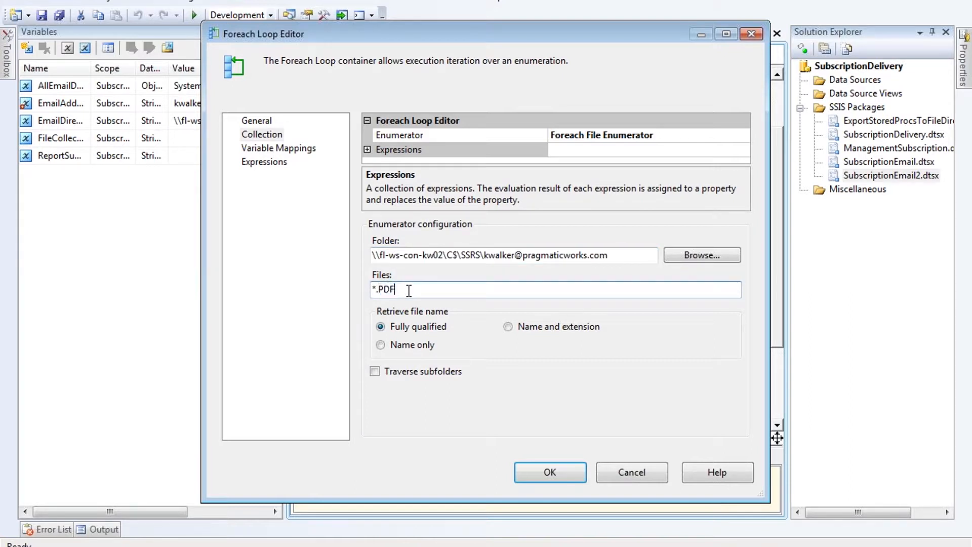
click(269, 148)
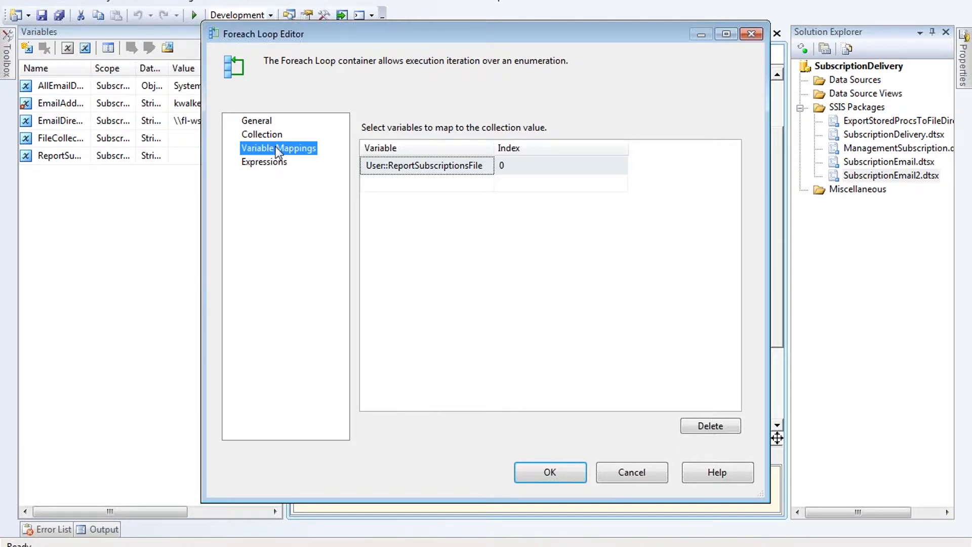
Step: Leave the loop's Property Expressions list empty and close the Foreach Loop Editor with OK
click(256, 121)
click(263, 134)
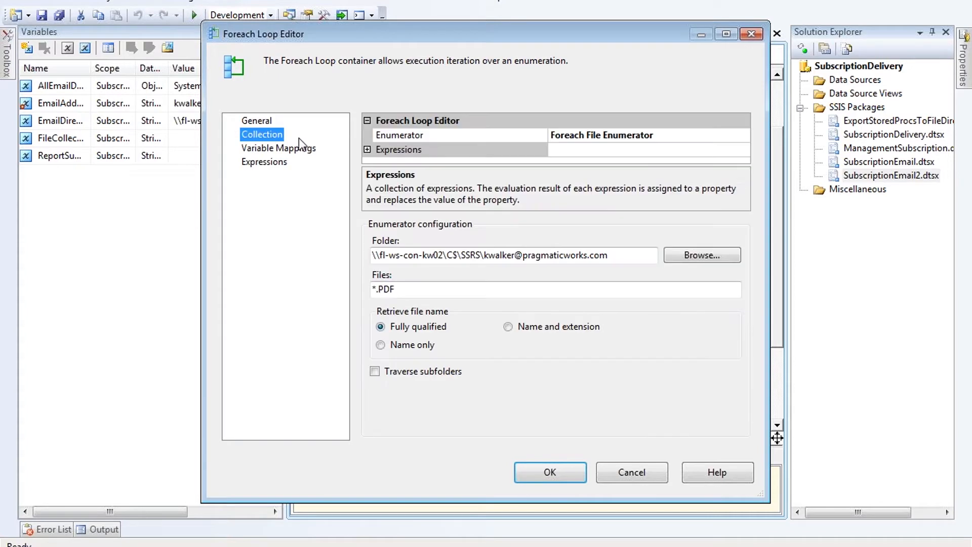
click(267, 162)
click(732, 134)
click(744, 133)
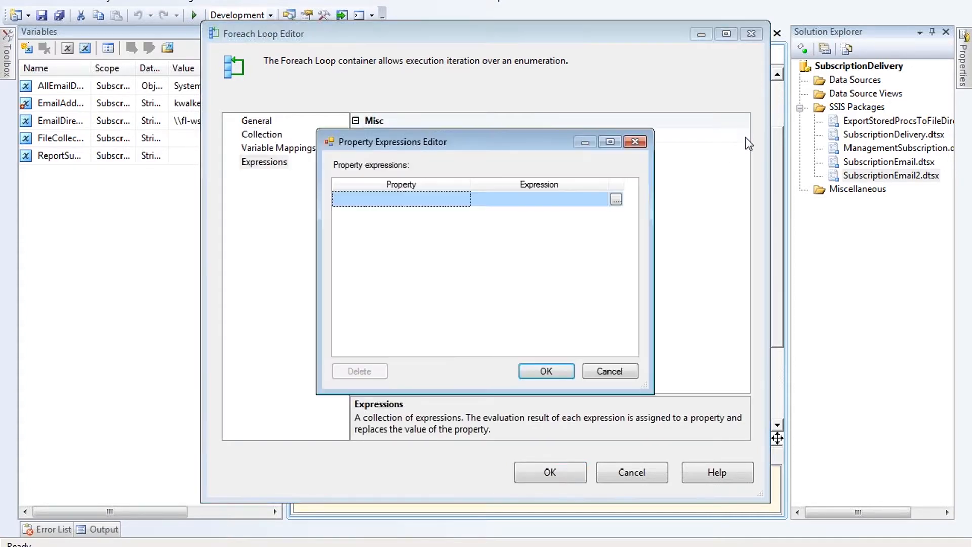
click(593, 369)
click(568, 476)
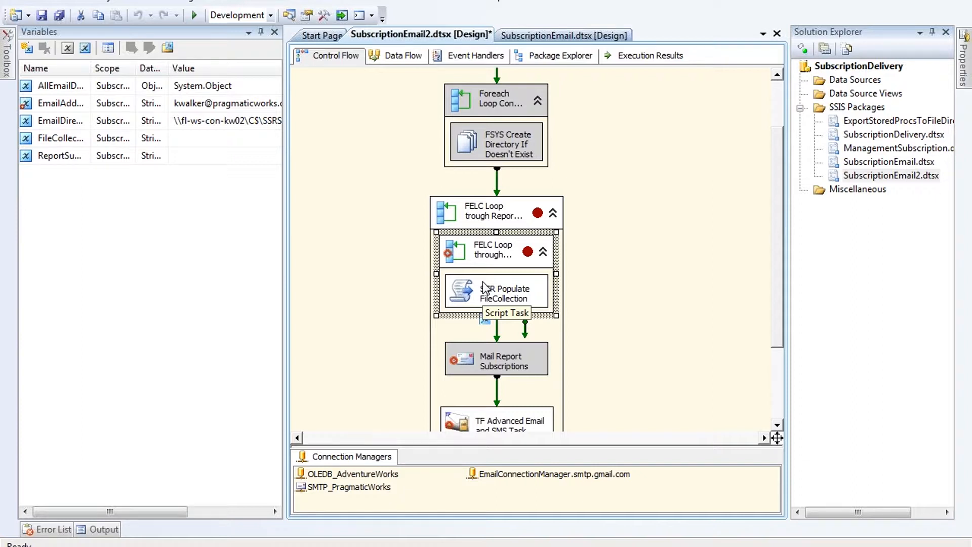
Step: Open SCR Populate FileCollection, check read-only ReportSubscriptionsFile, and launch Edit Script
double_click(481, 290)
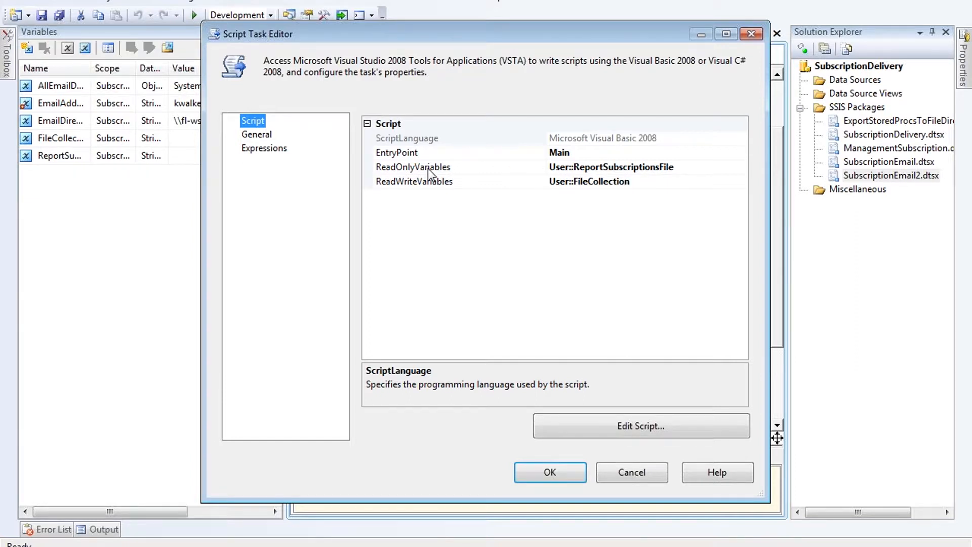
click(499, 169)
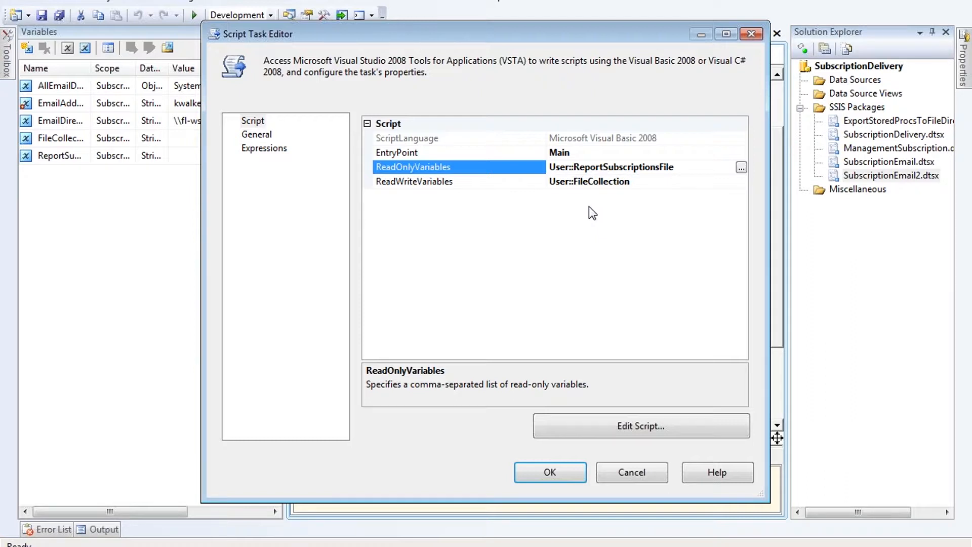
click(643, 429)
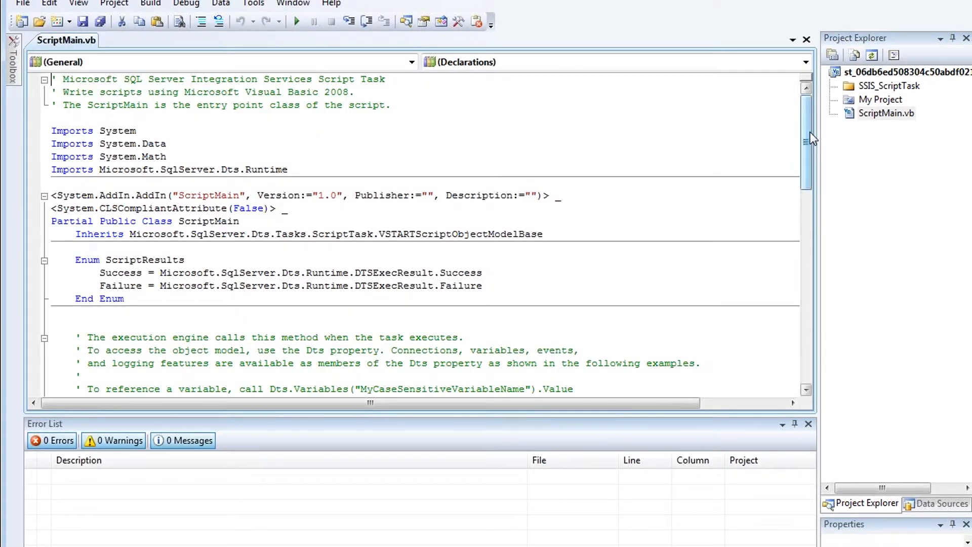
Step: Scroll through ScriptMain.vb and mark FileCollection in the Dim line
drag(810, 132, 805, 248)
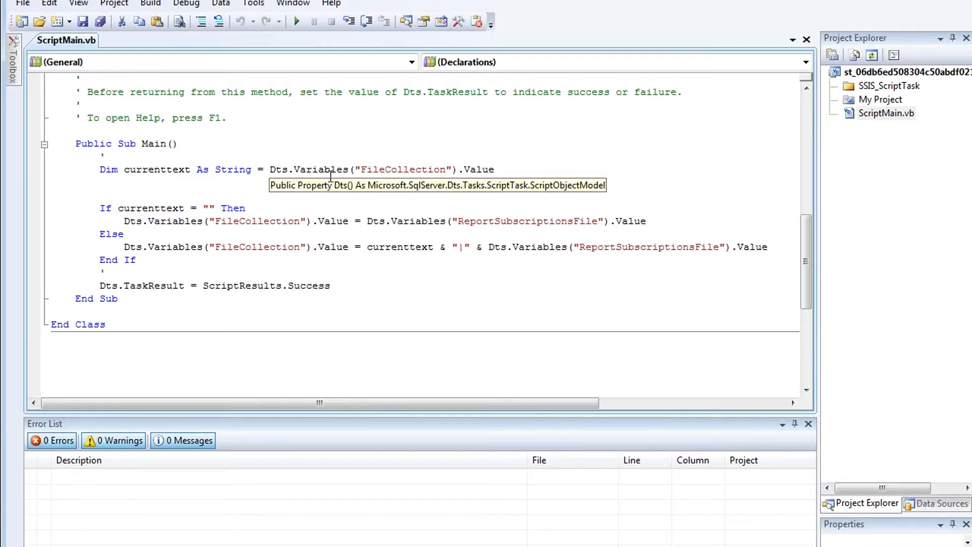
drag(361, 169, 456, 173)
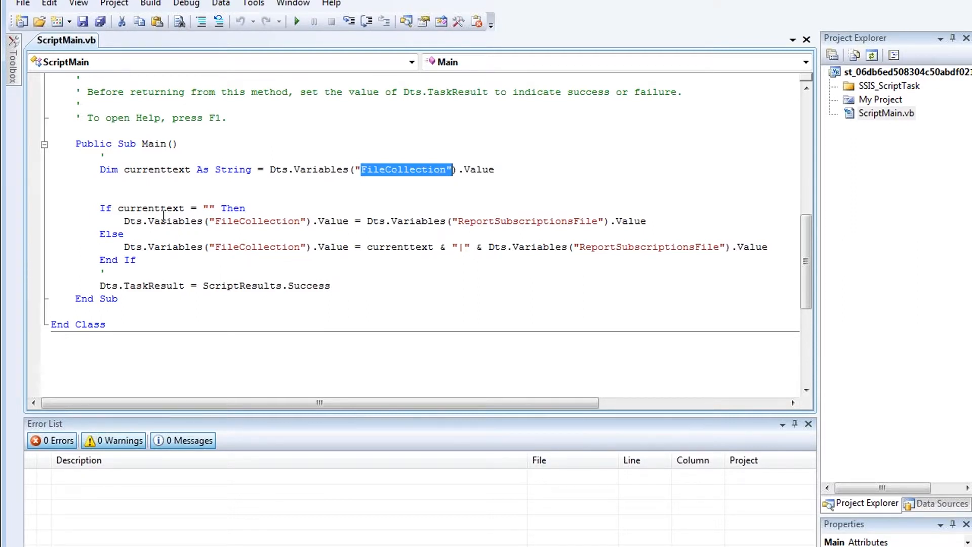
mouse_move(148, 213)
mouse_move(434, 221)
Step: Close VSTA, OK the Script Task Editor, and select the constraint before Mail Report Subscriptions
click(958, 3)
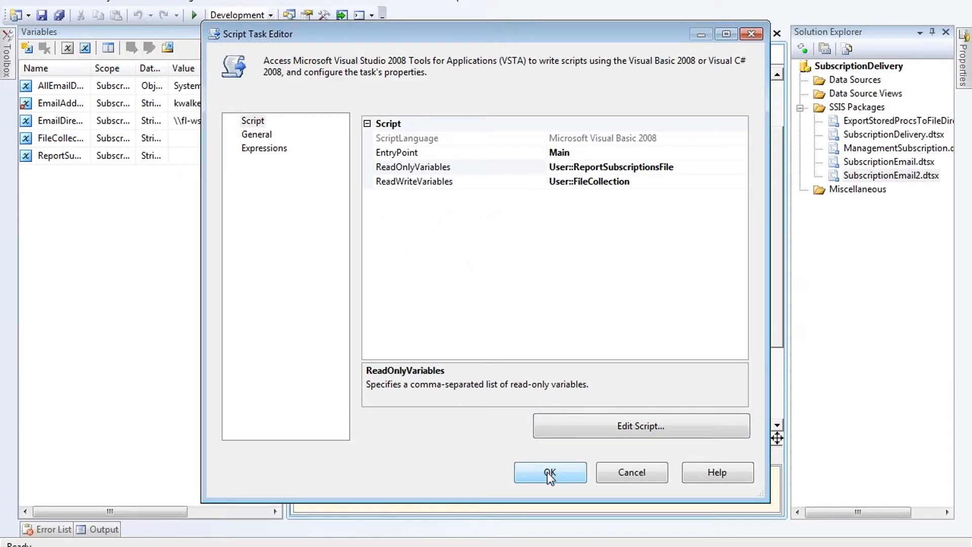
click(549, 470)
click(575, 306)
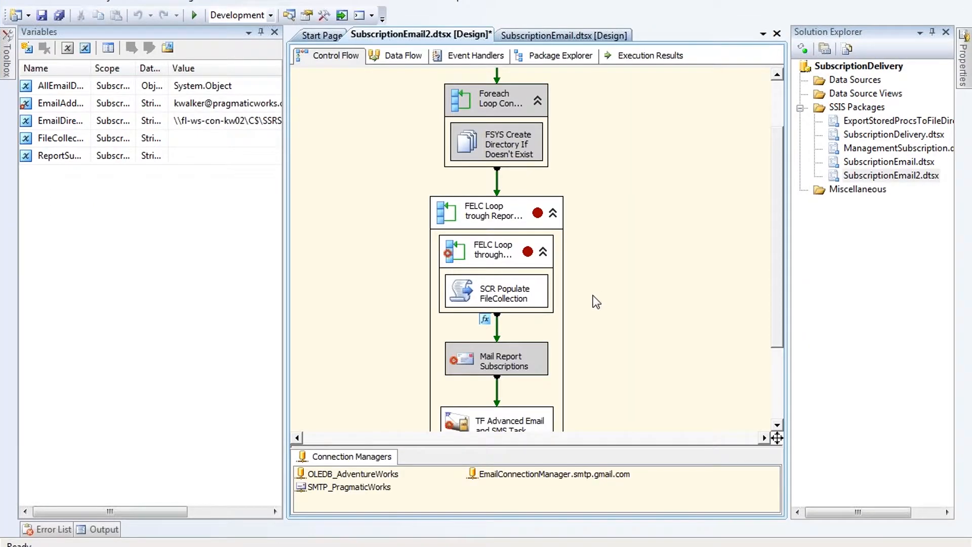
click(496, 331)
double_click(497, 331)
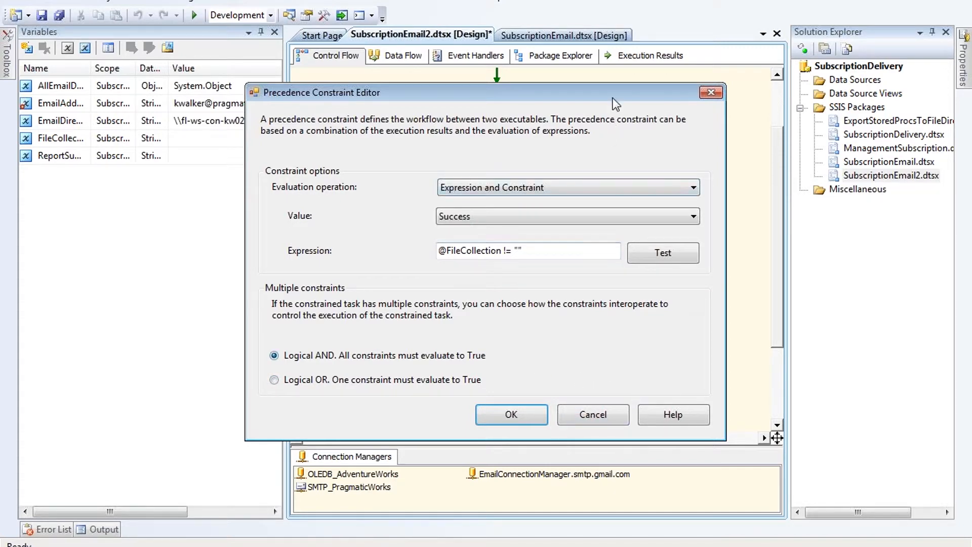
click(606, 416)
scroll(582, 359, down, 3)
scroll(563, 353, down, 1)
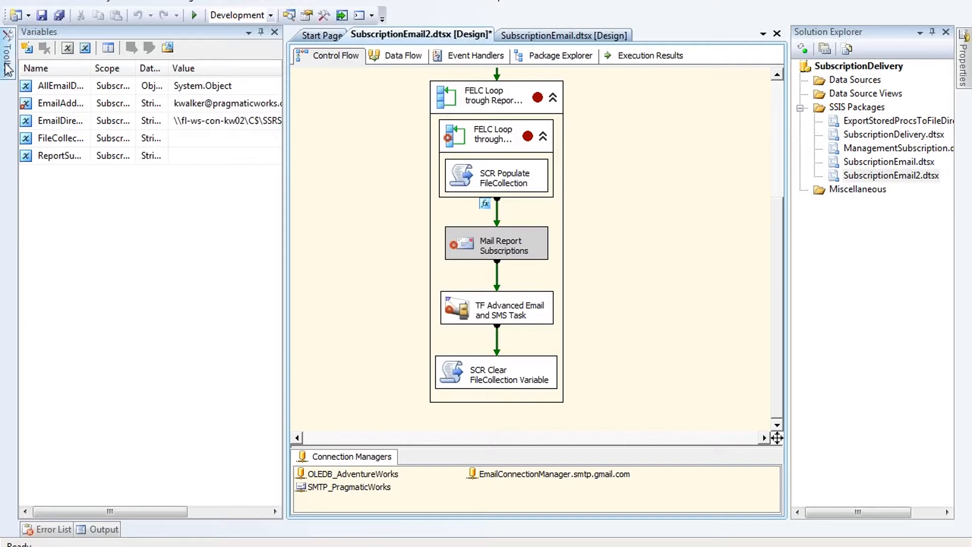
mouse_move(7, 61)
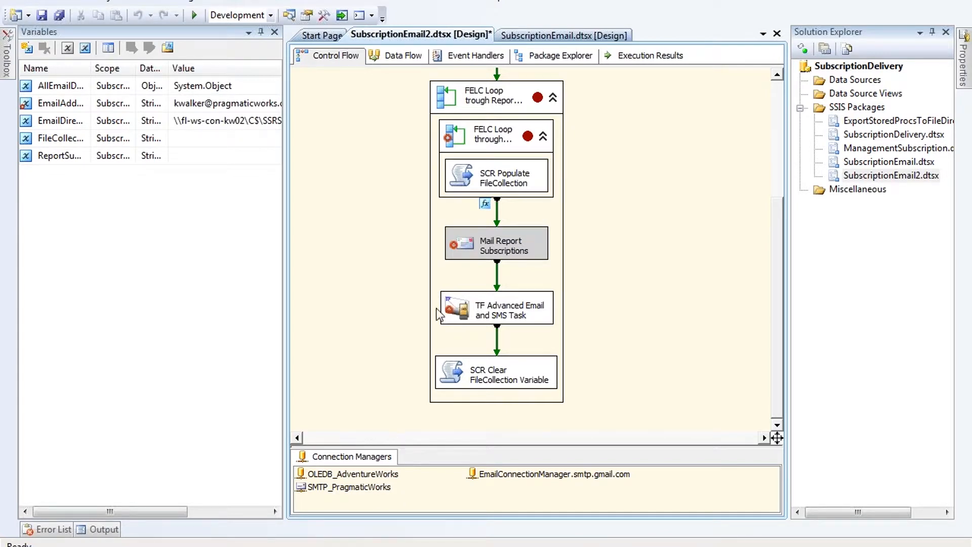
double_click(368, 488)
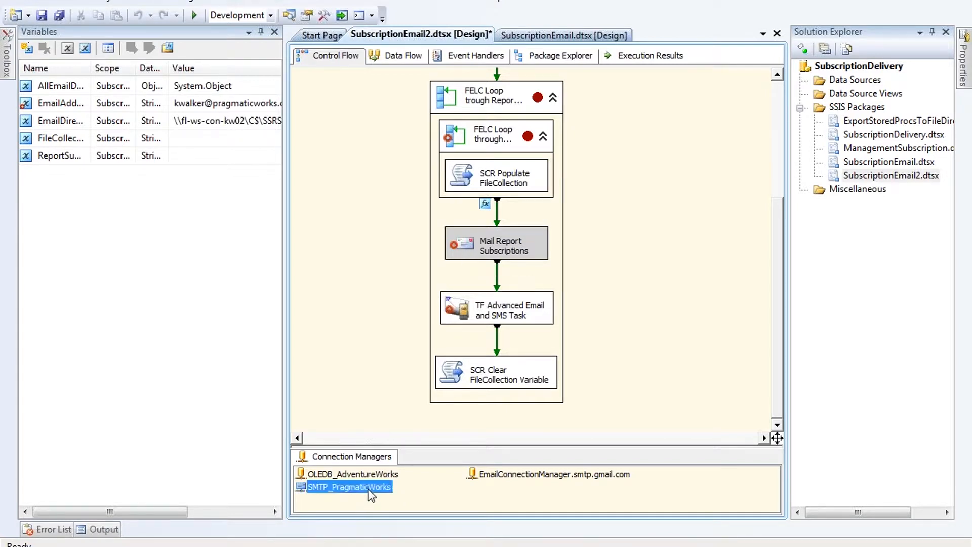
click(587, 381)
double_click(459, 251)
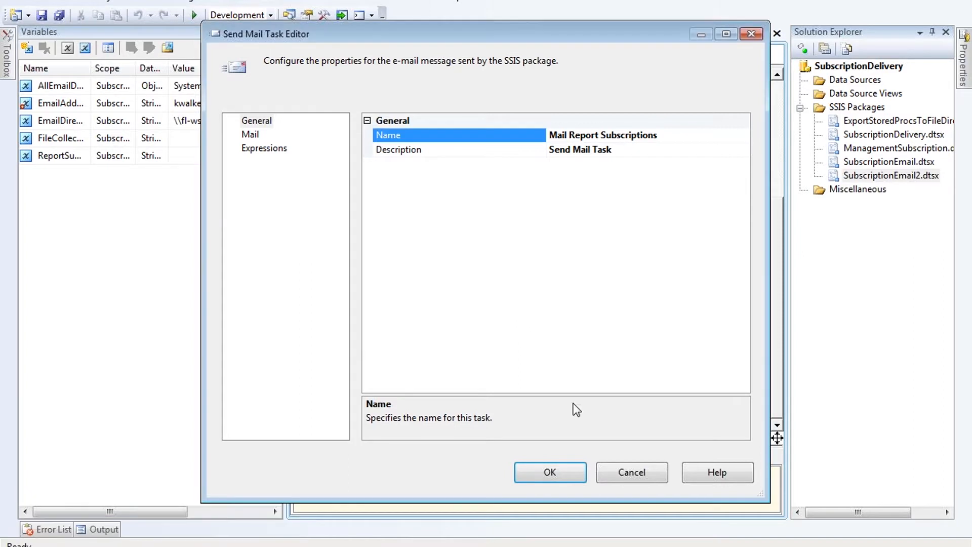
click(252, 135)
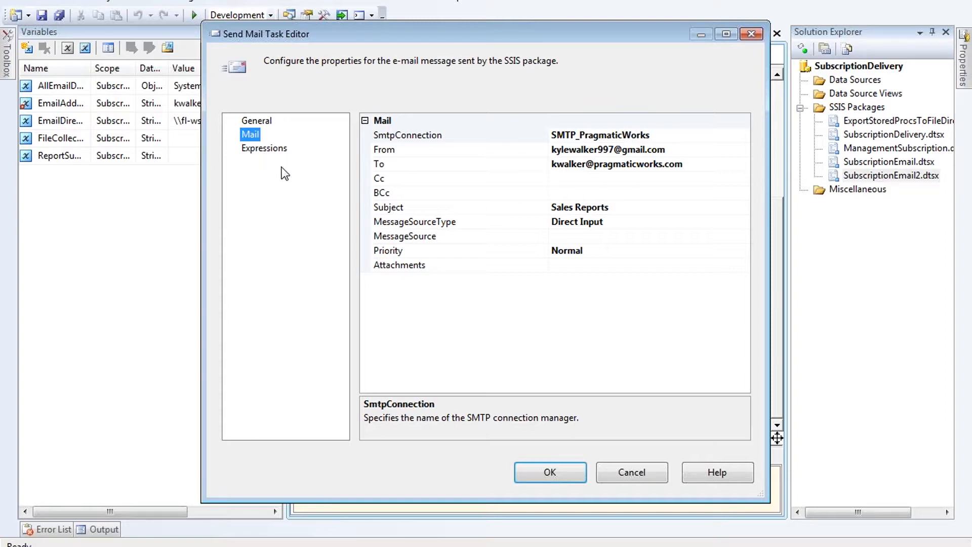
click(658, 136)
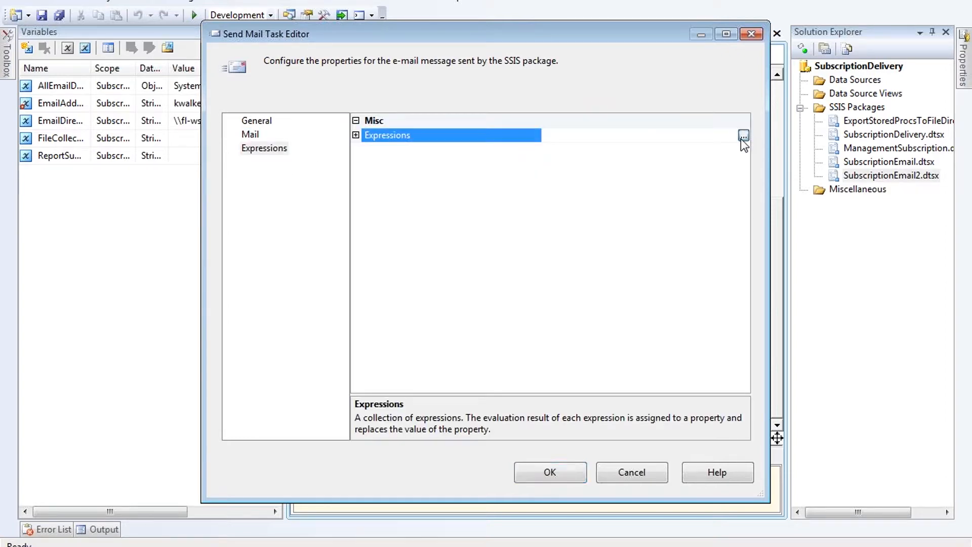
click(740, 138)
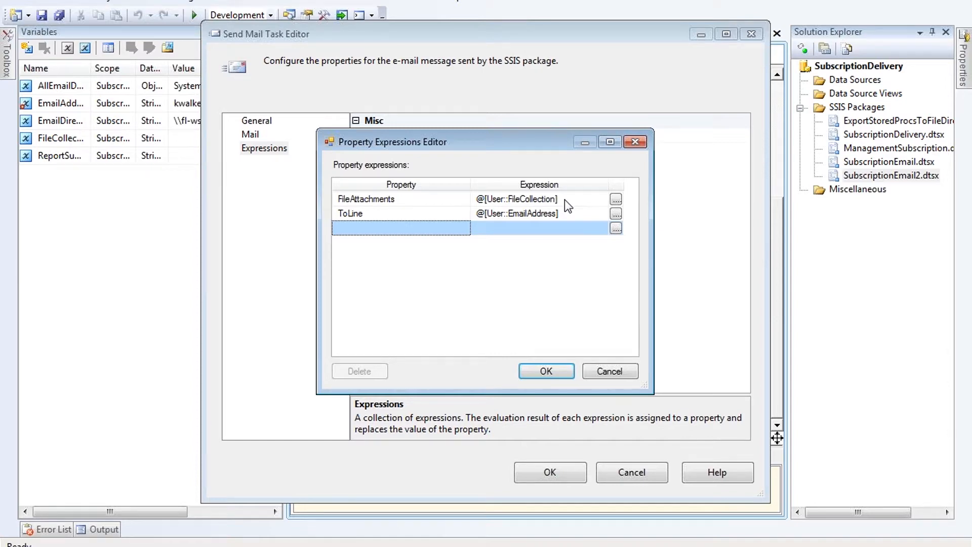
click(414, 215)
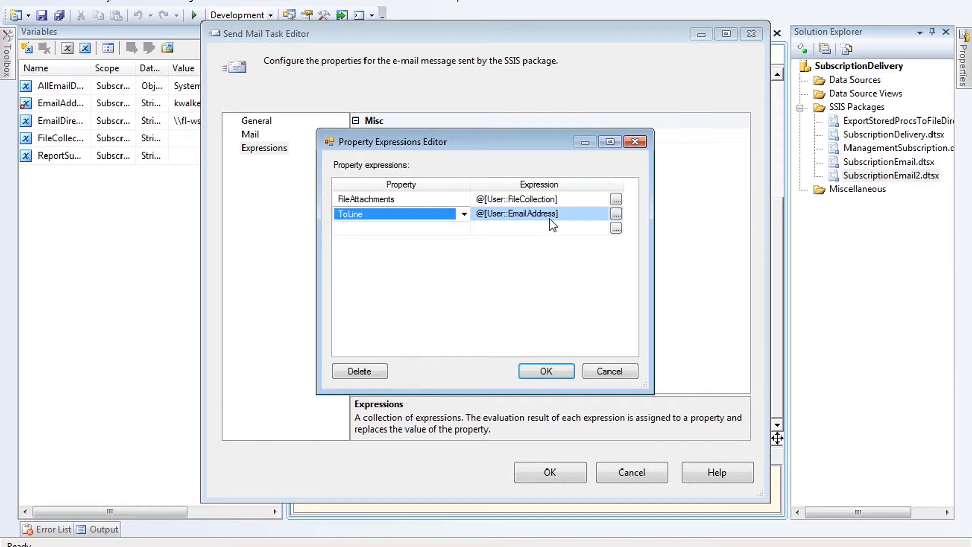
click(600, 375)
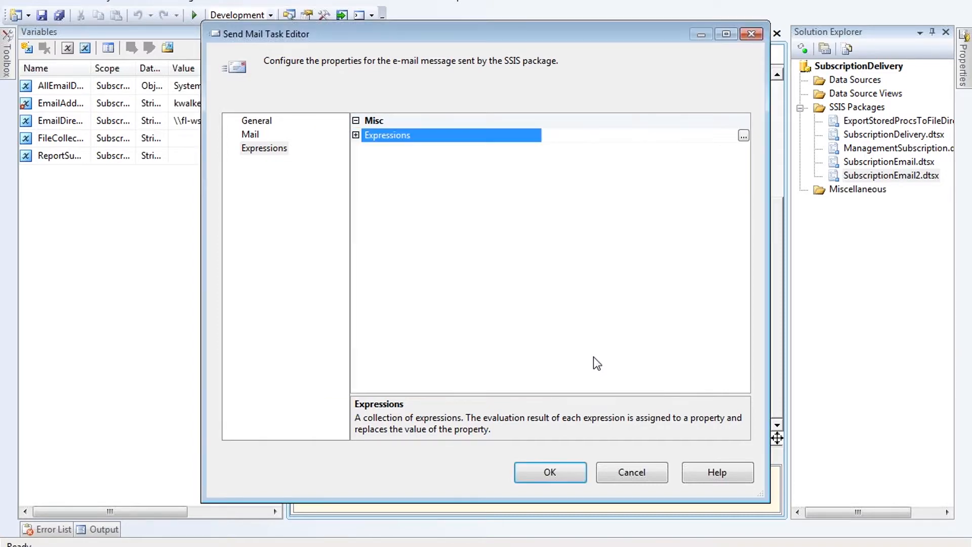
click(552, 473)
click(608, 203)
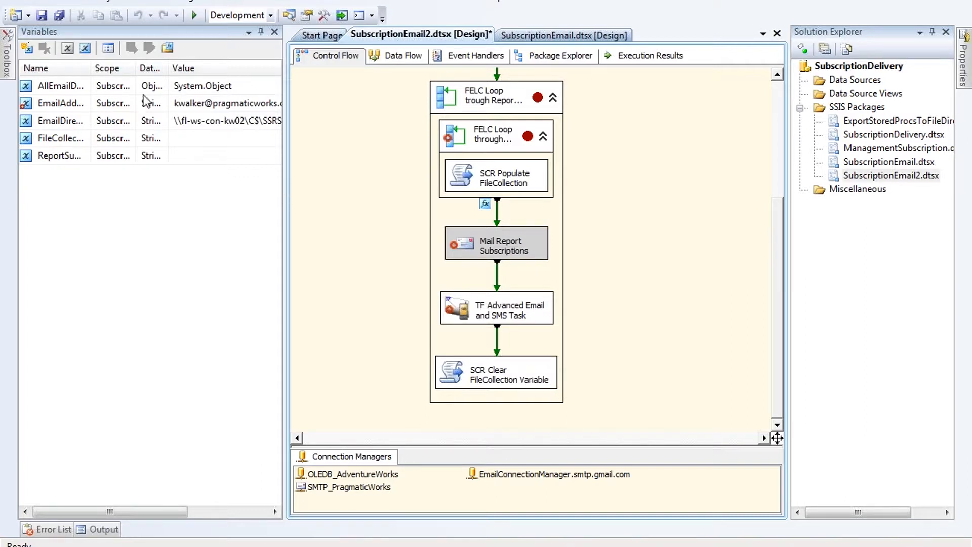
click(7, 50)
scroll(122, 342, down, 5)
click(475, 319)
double_click(475, 318)
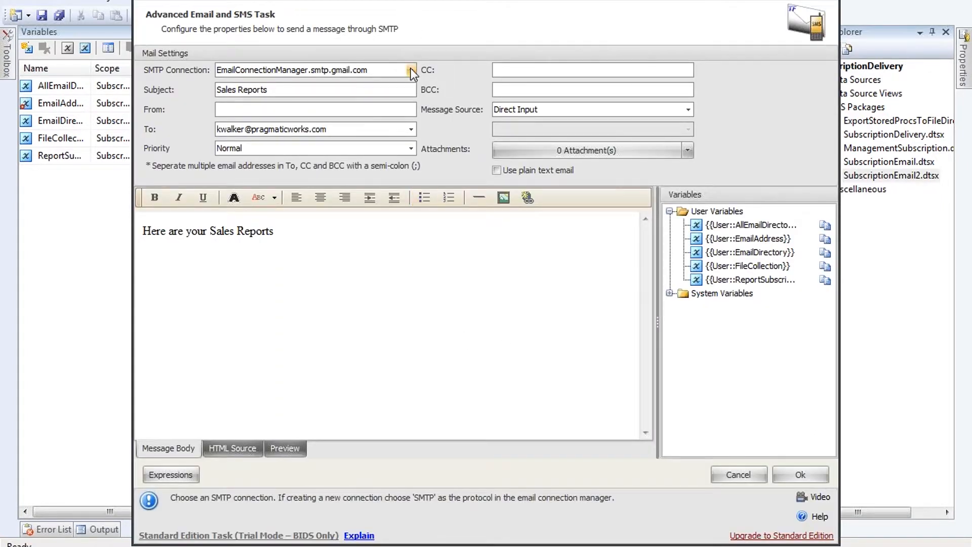
click(411, 69)
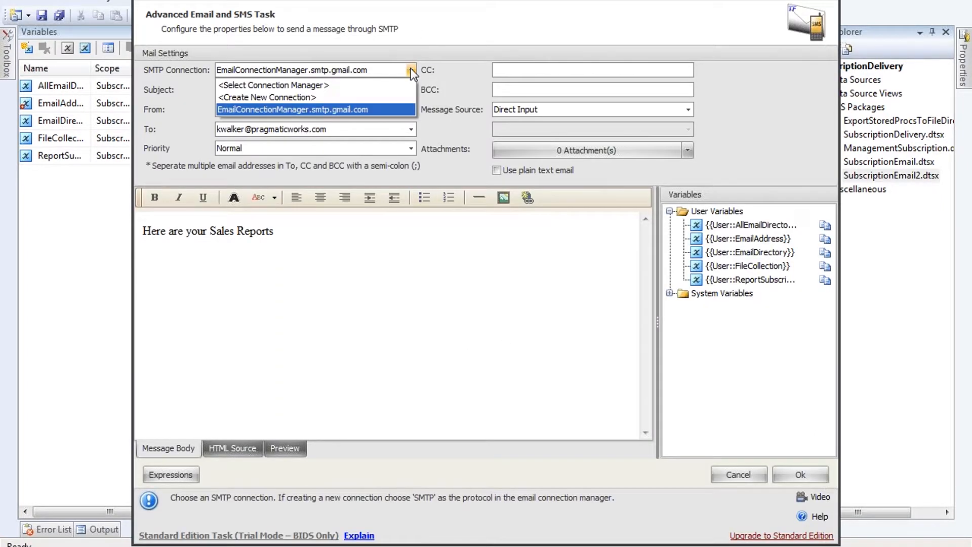
click(390, 110)
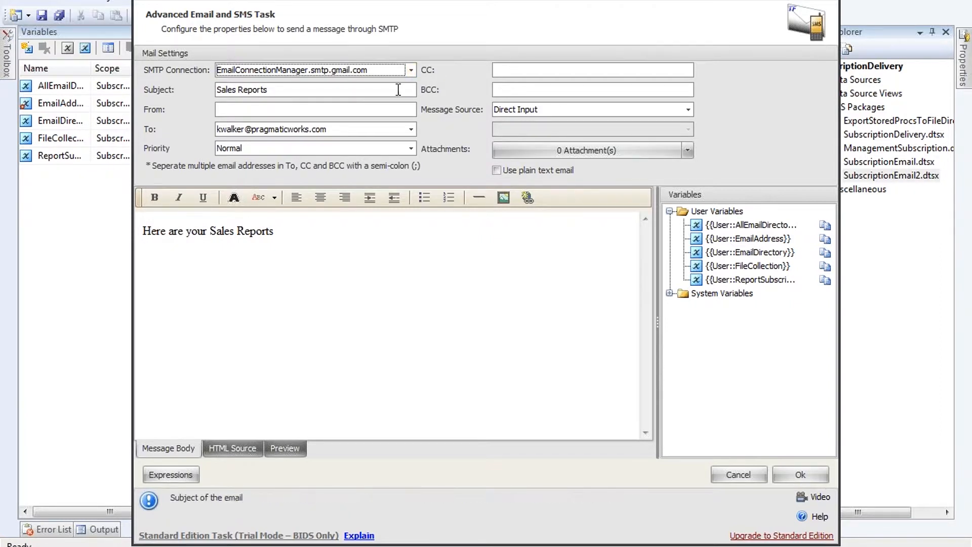
drag(272, 94, 202, 90)
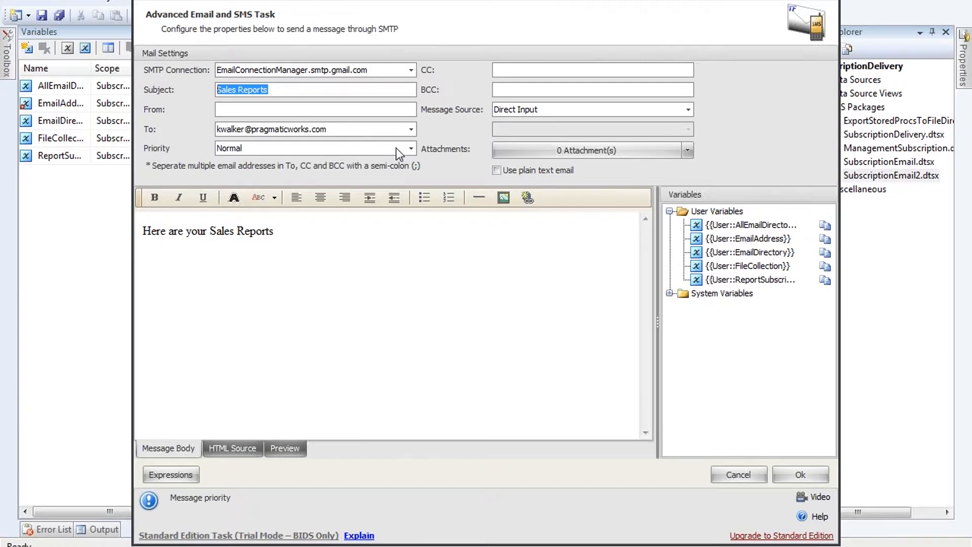
drag(141, 231, 273, 231)
click(273, 231)
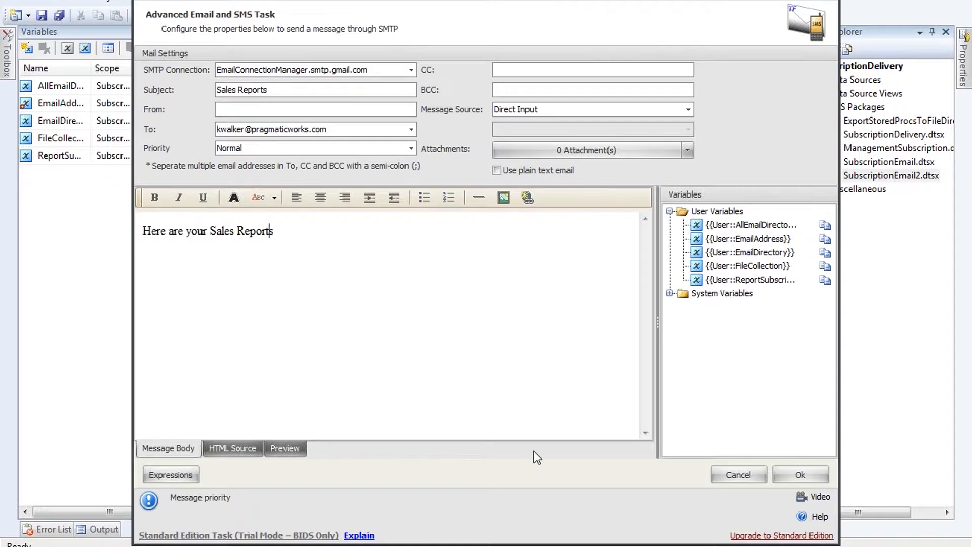
click(798, 476)
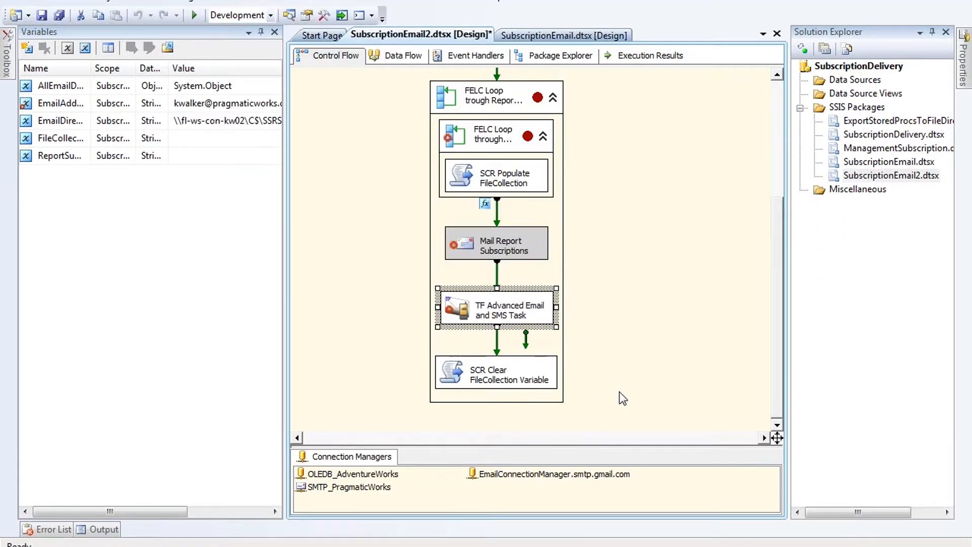
Step: Review the email task's Attachments and SendTo expressions, then open SCR Clear FileCollection Variable
key(F4)
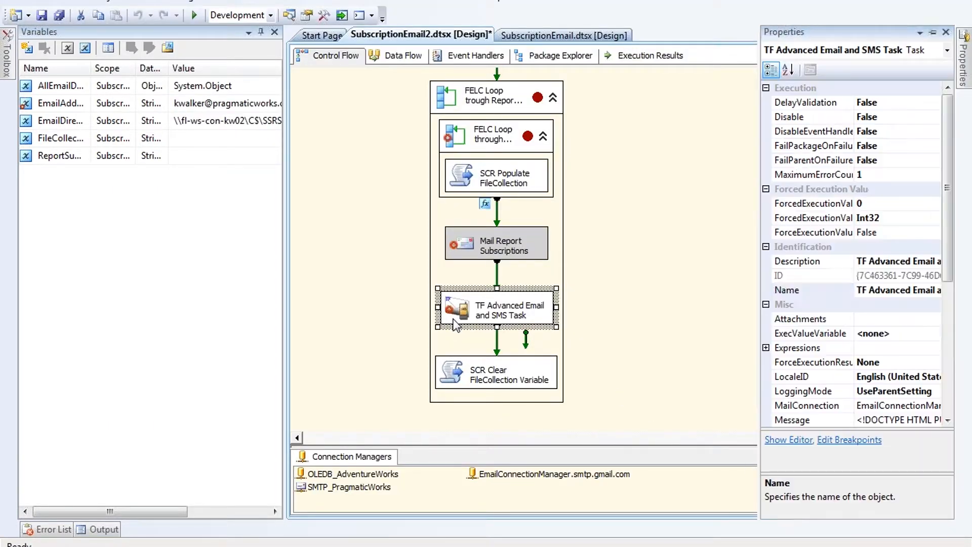
click(933, 348)
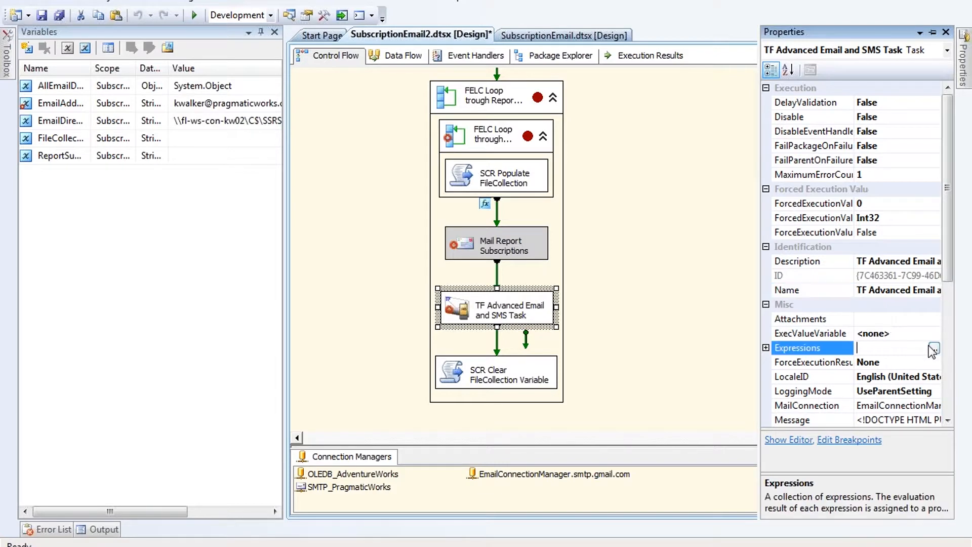
click(933, 349)
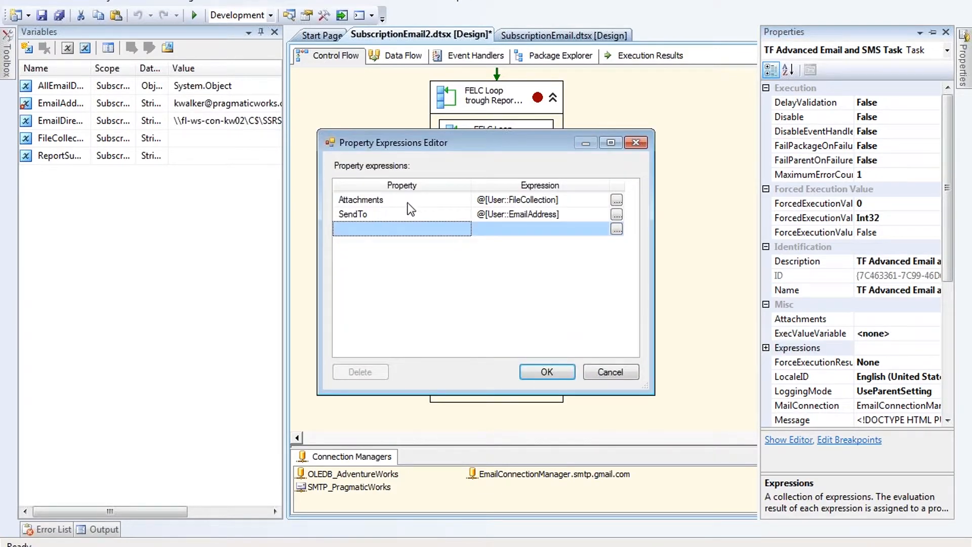
drag(521, 142, 300, 185)
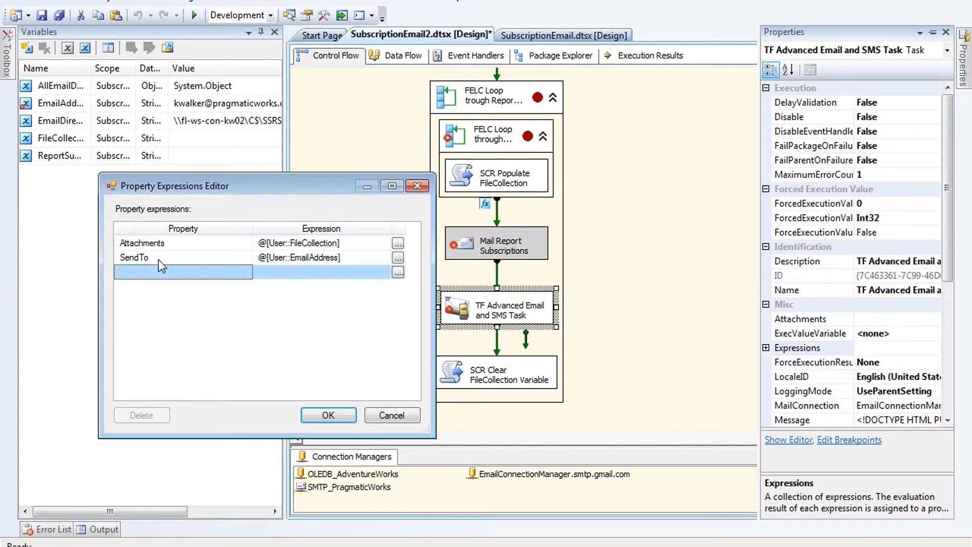
click(326, 415)
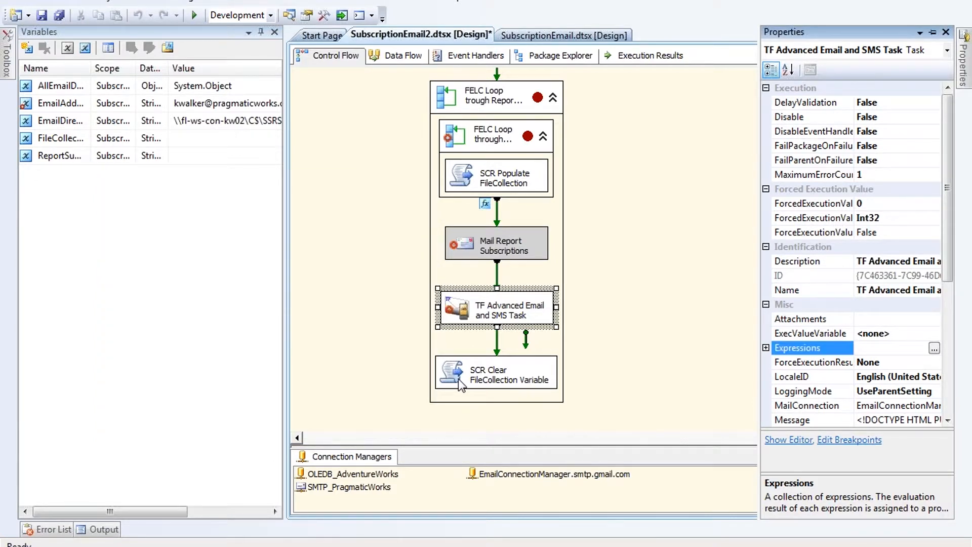
double_click(461, 382)
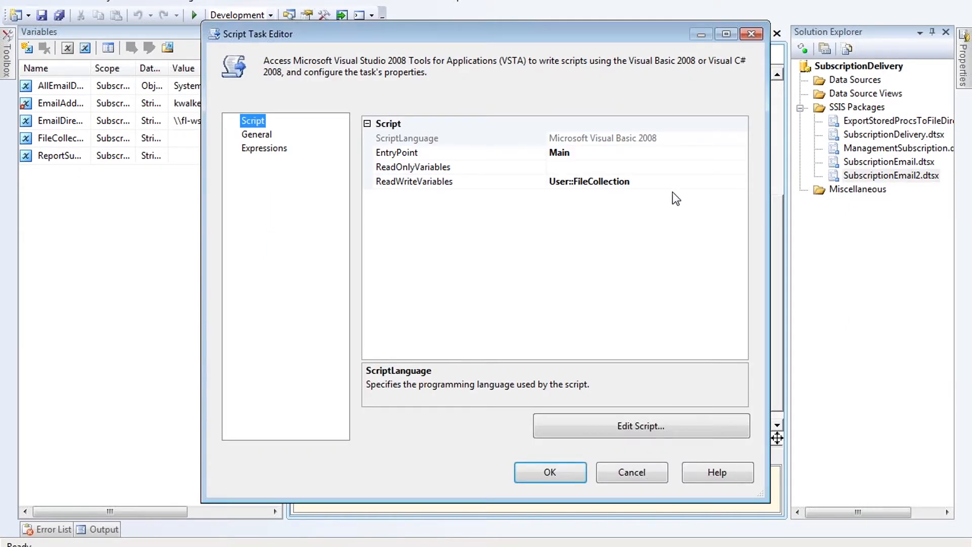
Step: Set ReadWriteVariables to User::FileCollection, script it to clear to an empty string, and confirm
click(727, 183)
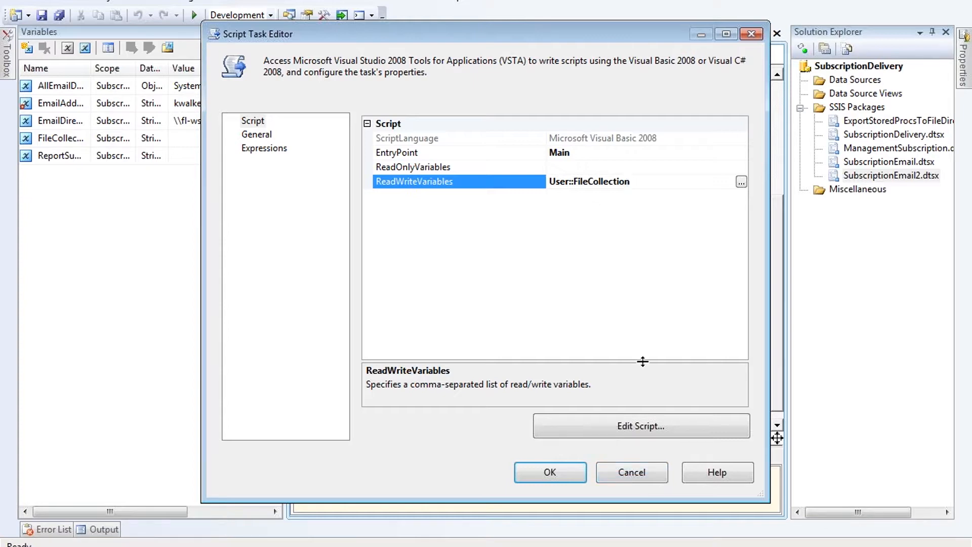
click(661, 441)
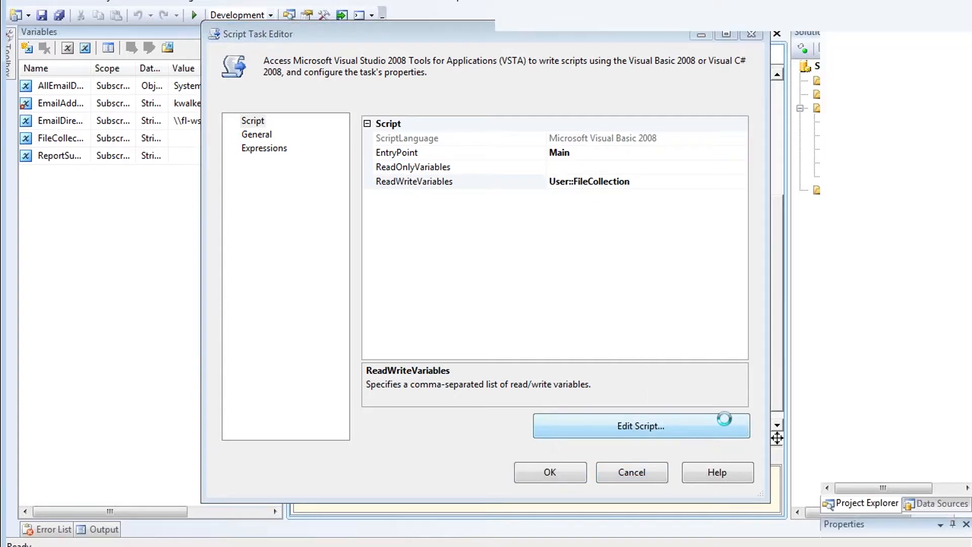
scroll(658, 282, down, 2)
scroll(645, 286, down, 5)
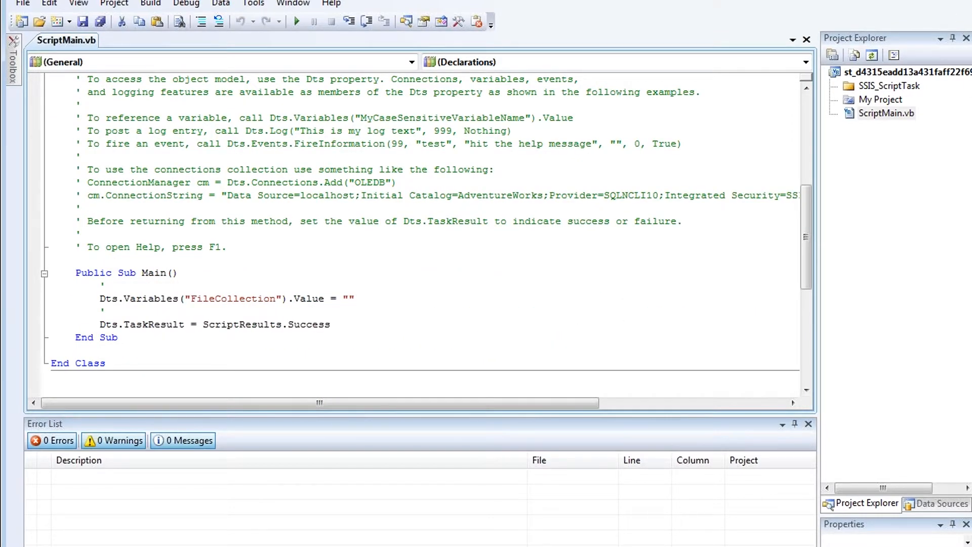
key(alt+F4)
click(581, 473)
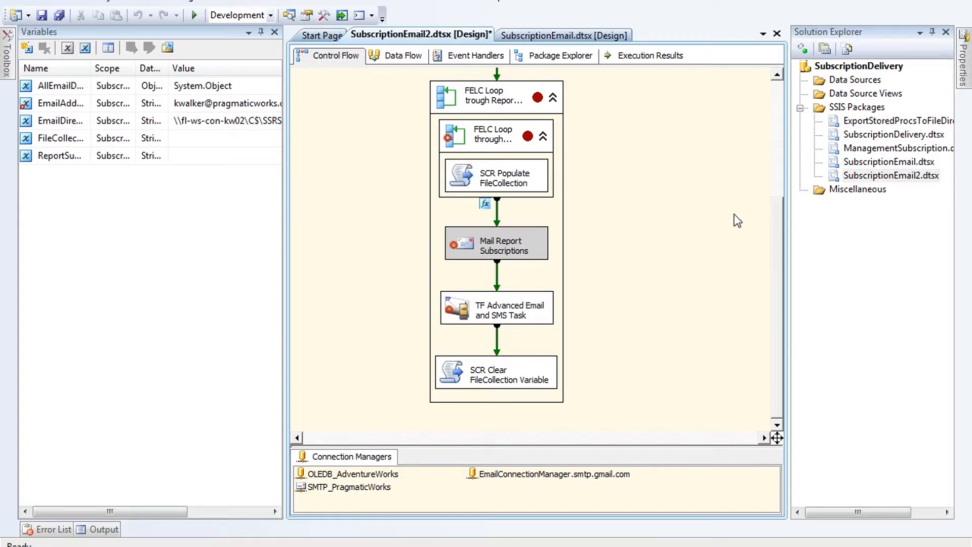
Step: Execute SubscriptionEmail2.dtsx and expand the package variables in the Locals pane
right_click(890, 175)
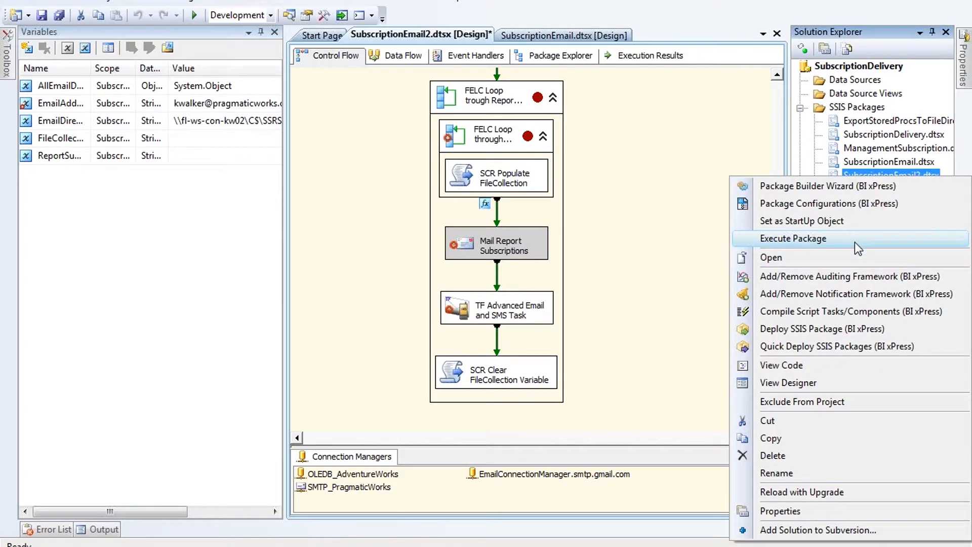
click(855, 242)
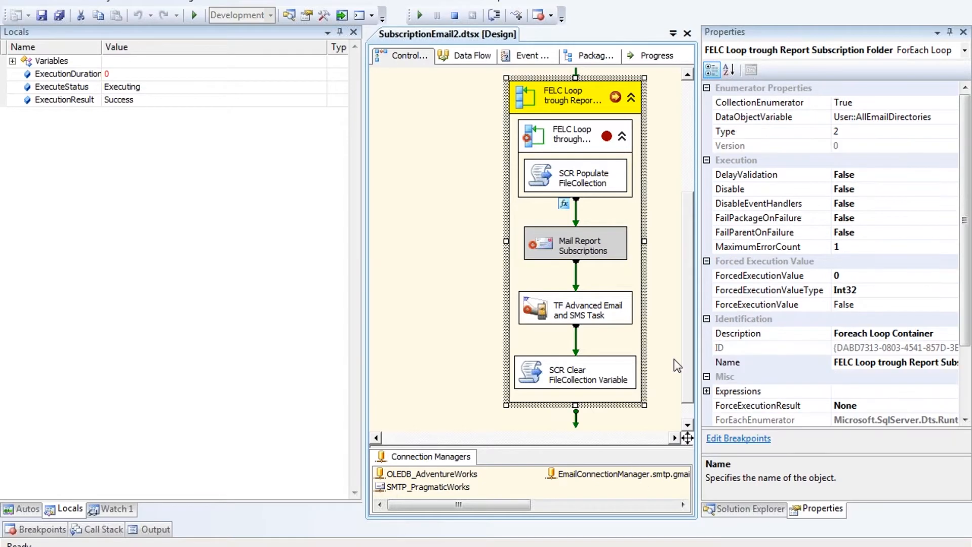
drag(685, 320, 688, 232)
click(12, 61)
click(13, 61)
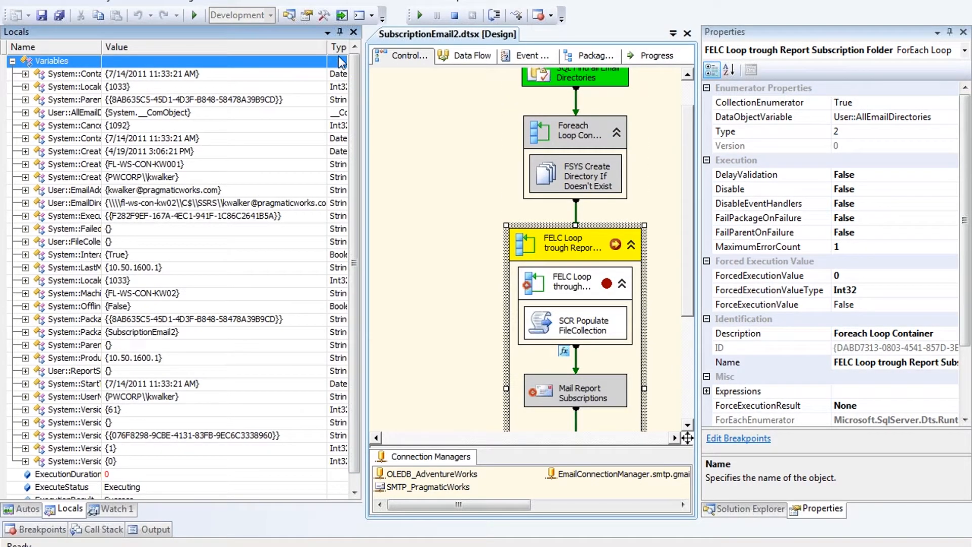
scroll(349, 167, down, 1)
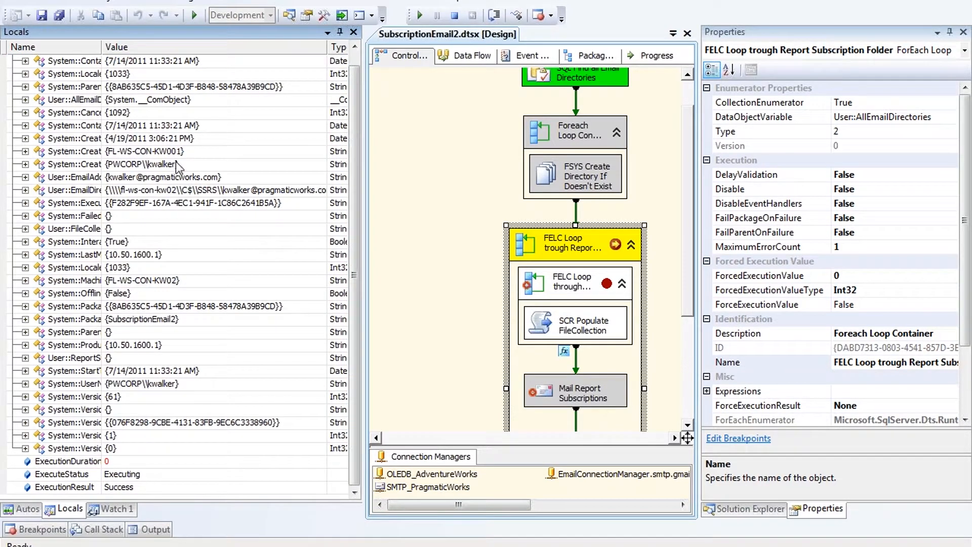
Step: Continue through each breakpoint, checking FileCollection's value, until the Sales Reports email sends
click(420, 15)
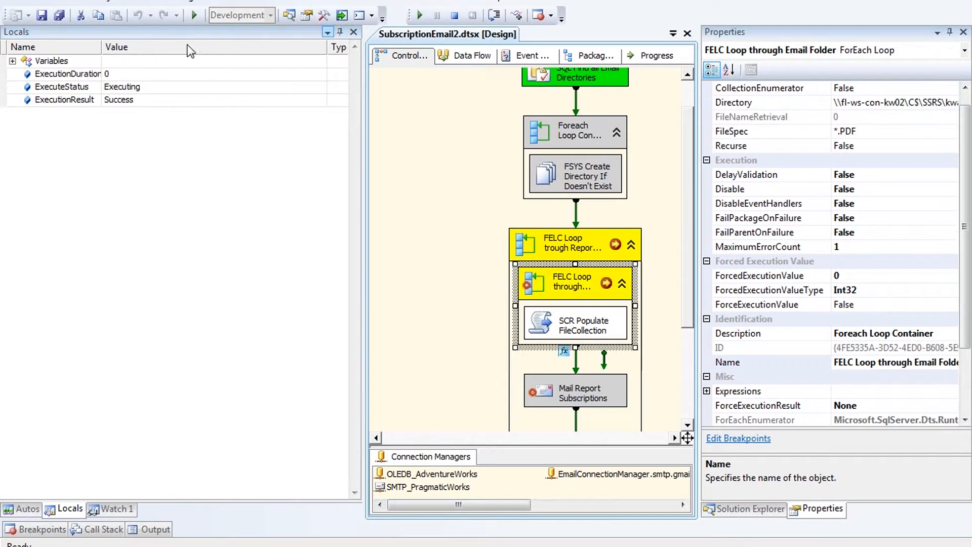
click(12, 61)
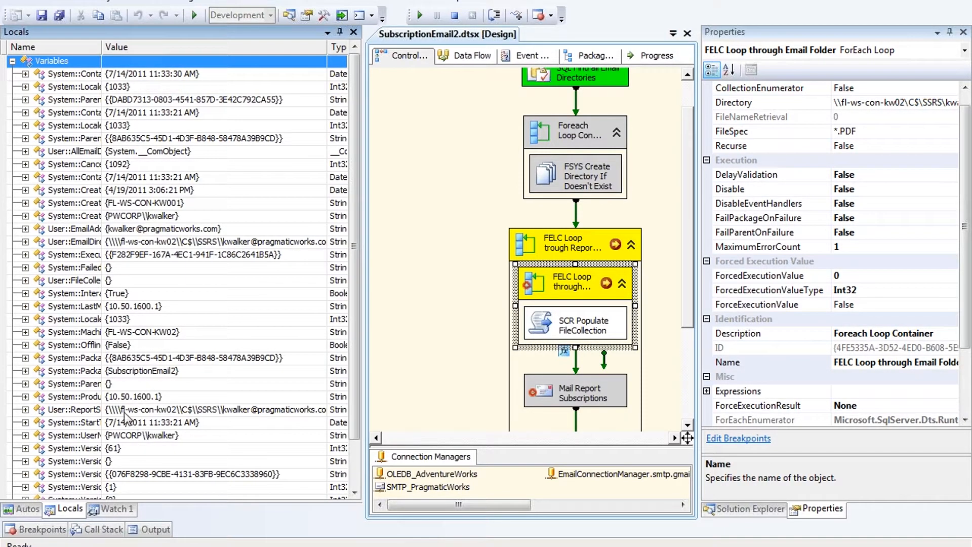
click(420, 17)
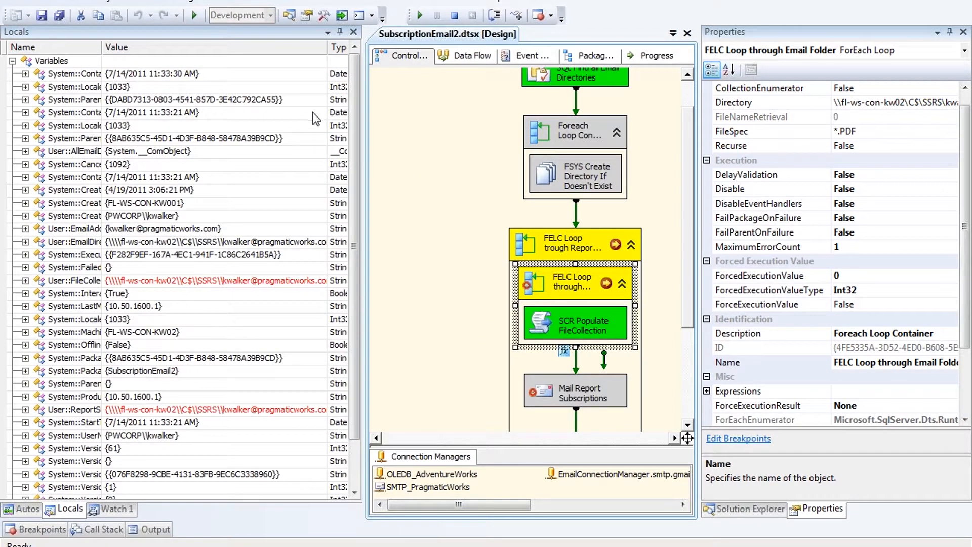
click(140, 284)
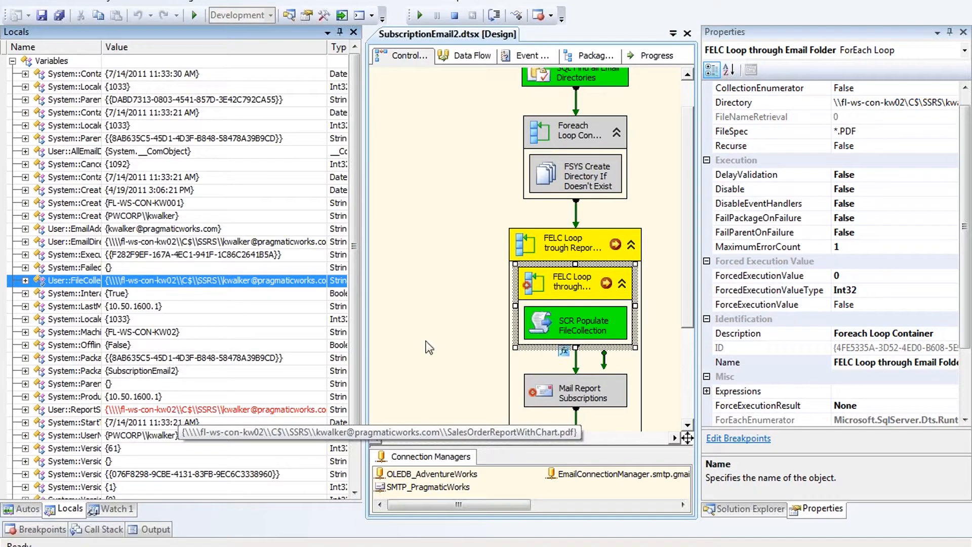
click(420, 15)
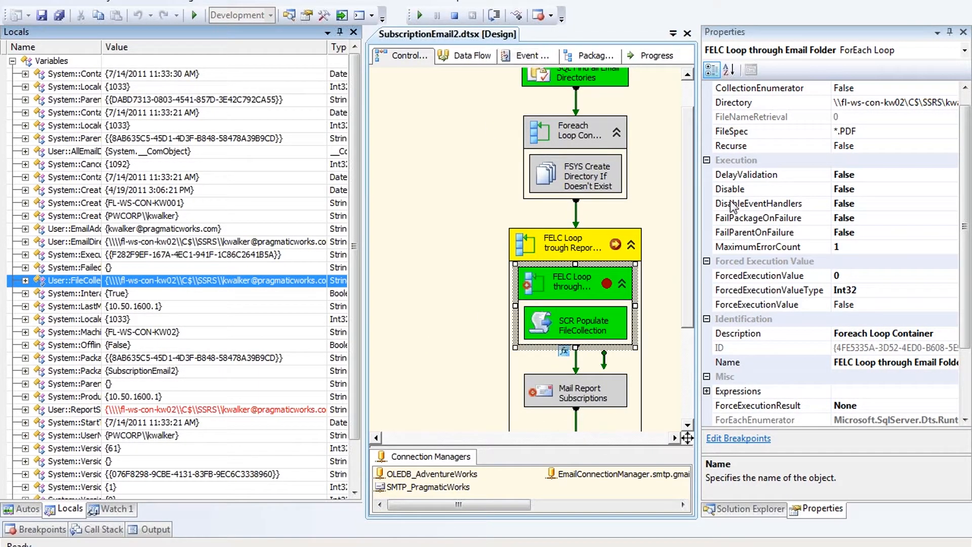
drag(688, 281, 688, 302)
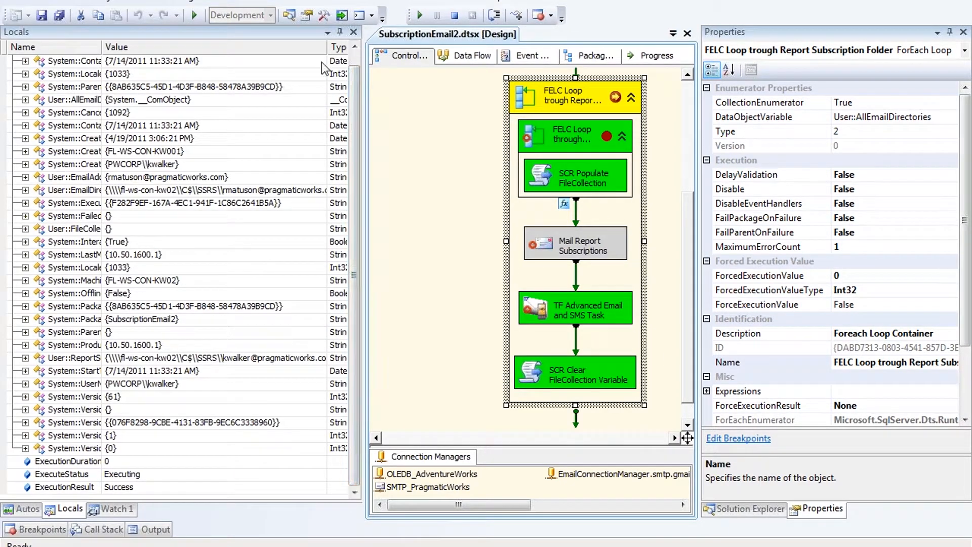
click(421, 15)
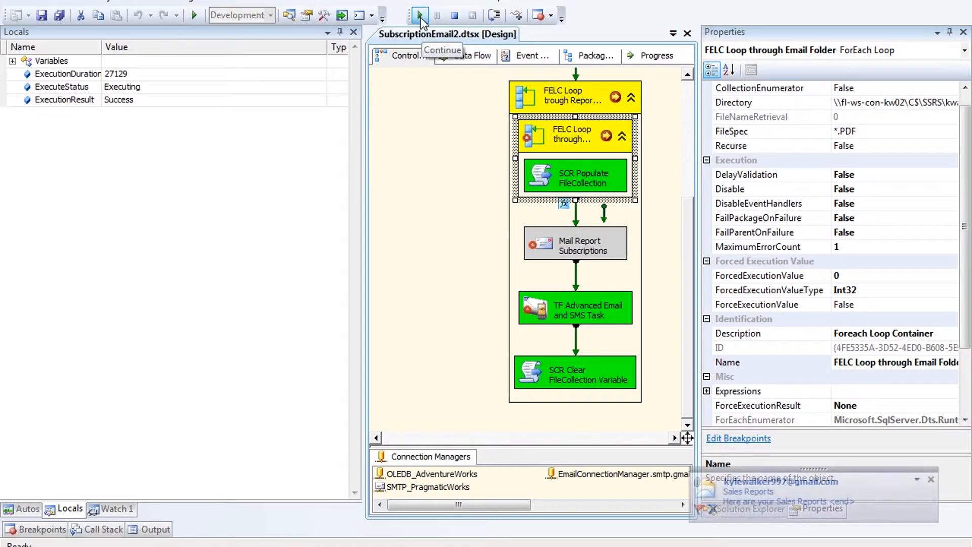
click(420, 18)
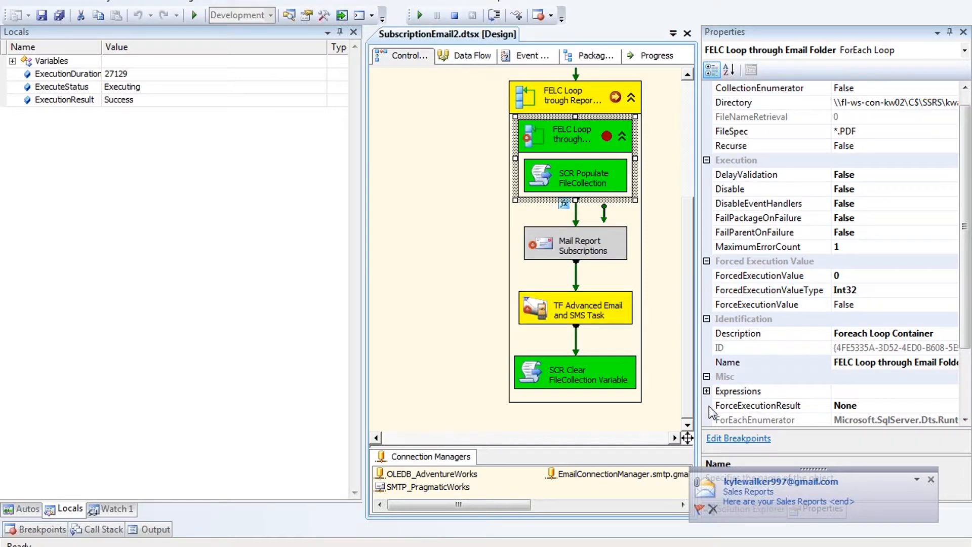
click(750, 498)
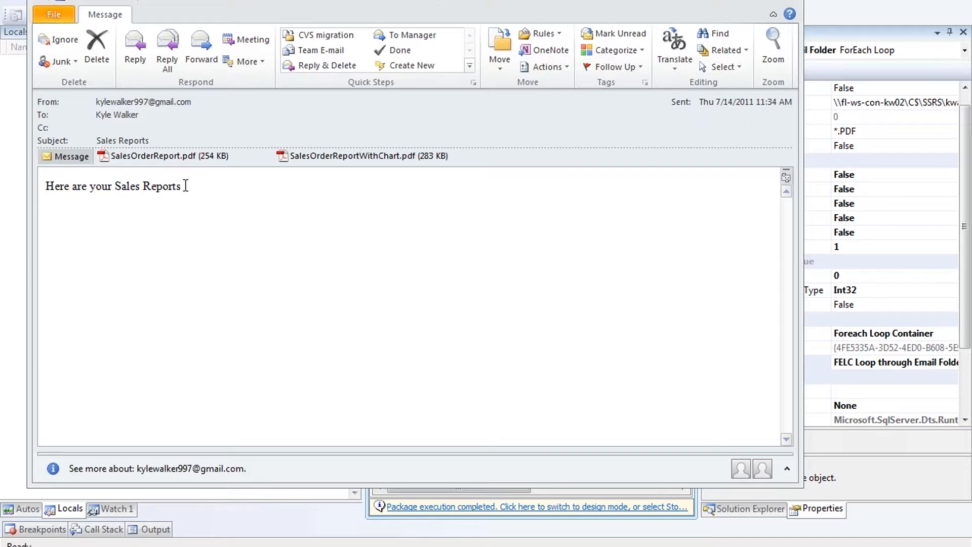
double_click(200, 157)
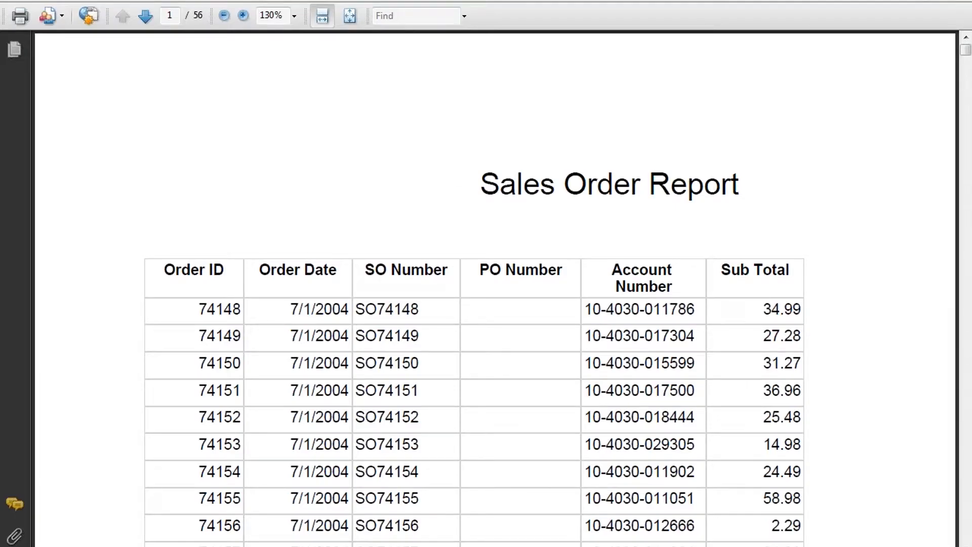
click(960, 1)
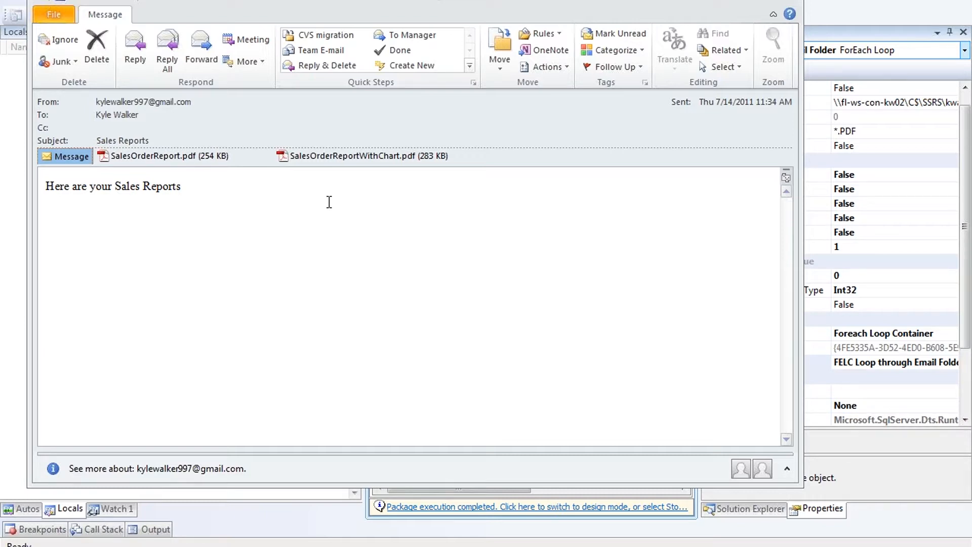
click(374, 158)
double_click(373, 158)
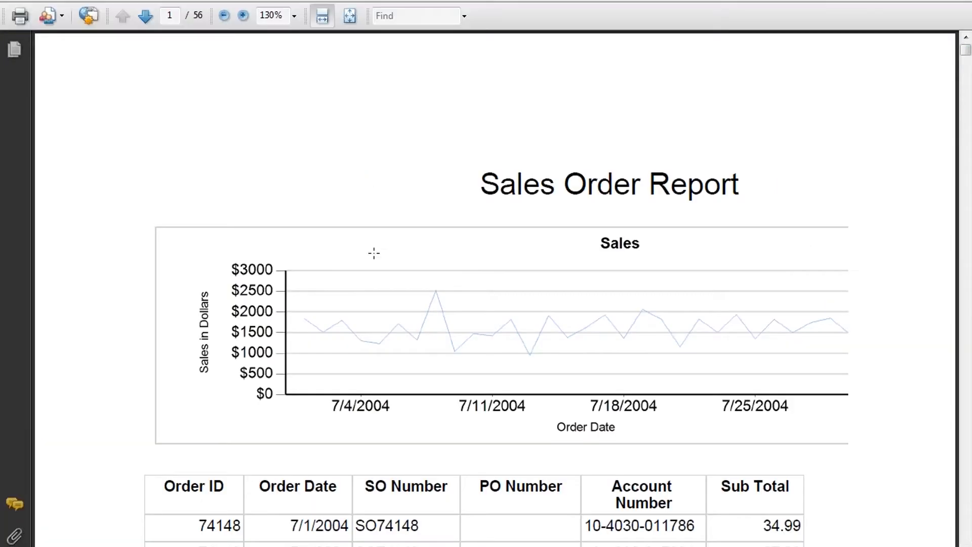
click(957, 1)
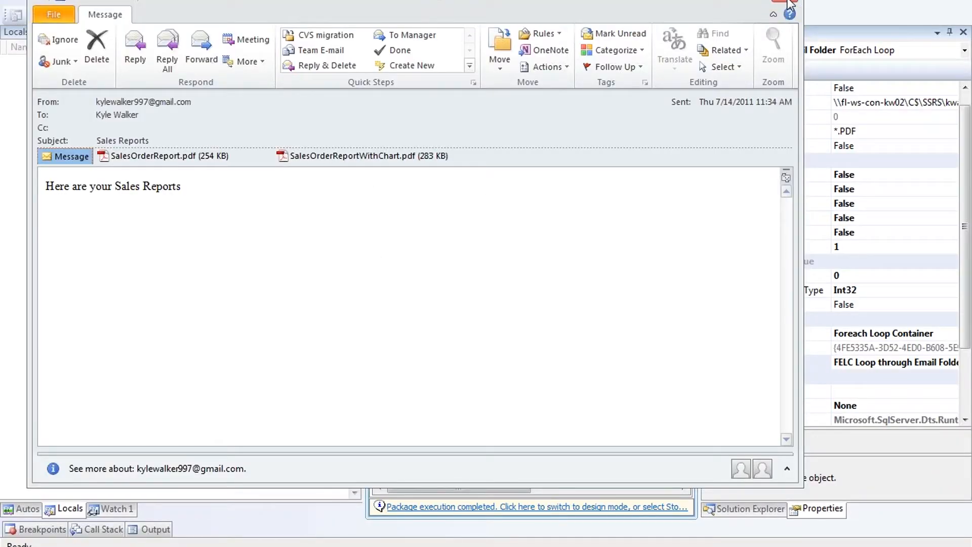
click(790, 5)
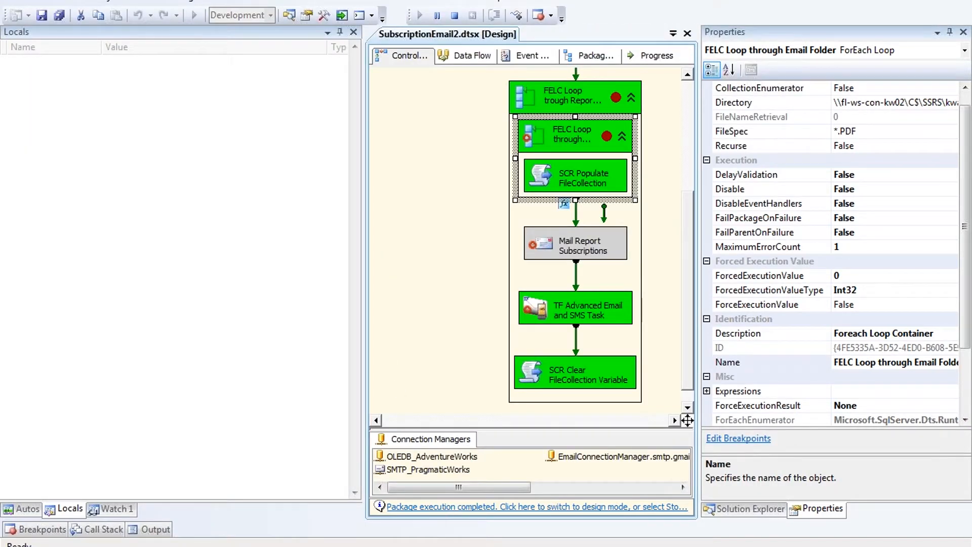
Step: Stop debugging the package and switch to the Report Subscriptions presentation
scroll(685, 336, up, 3)
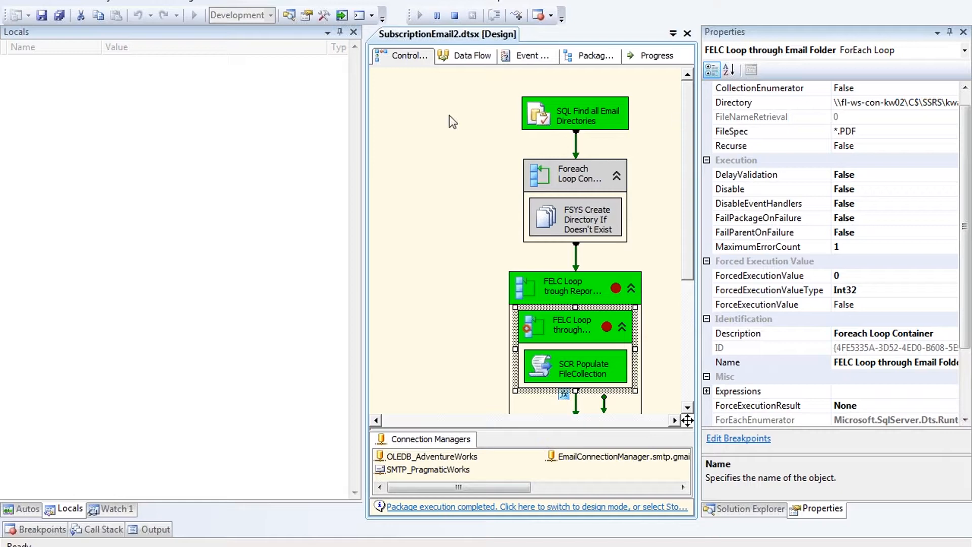
click(453, 15)
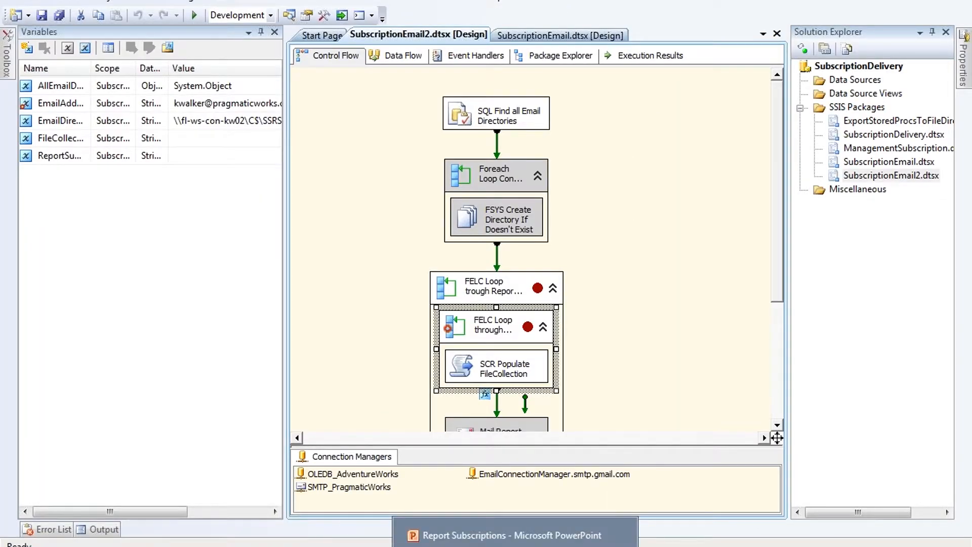
click(587, 529)
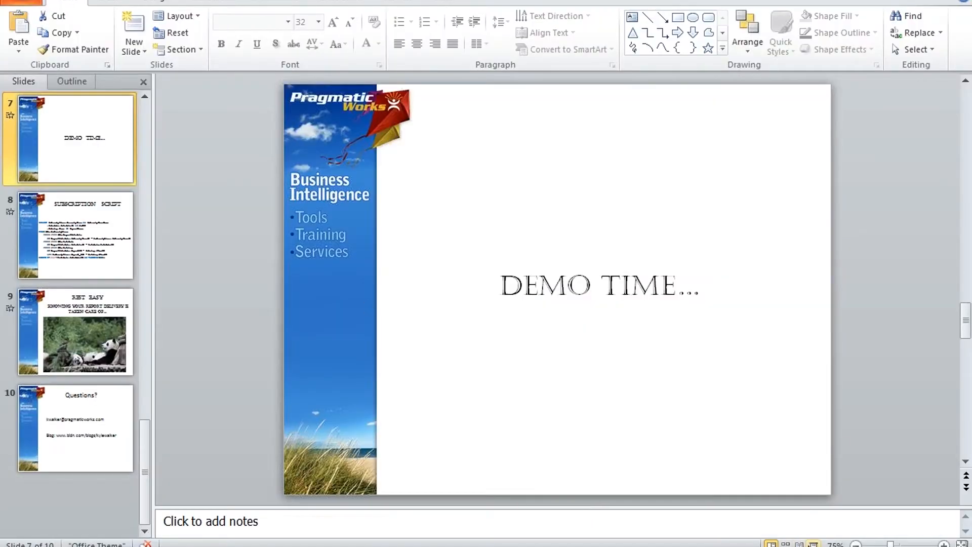
Step: Start the slide show from the Demo Time slide and advance to Subscription Script
click(813, 544)
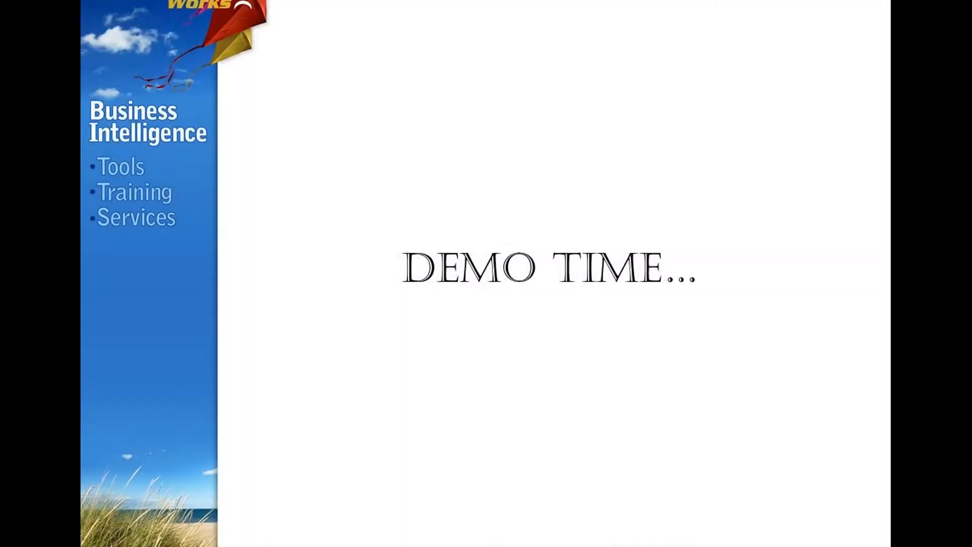
key(Right)
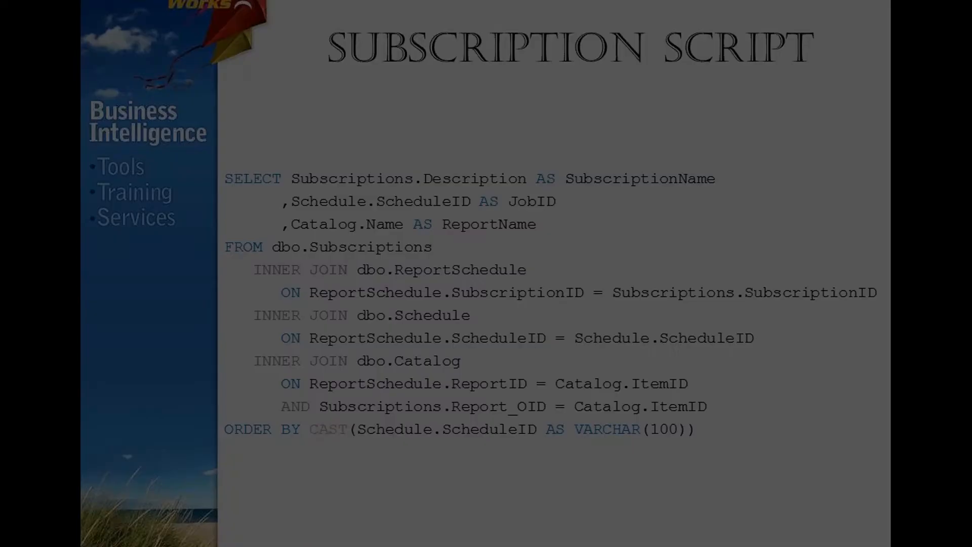
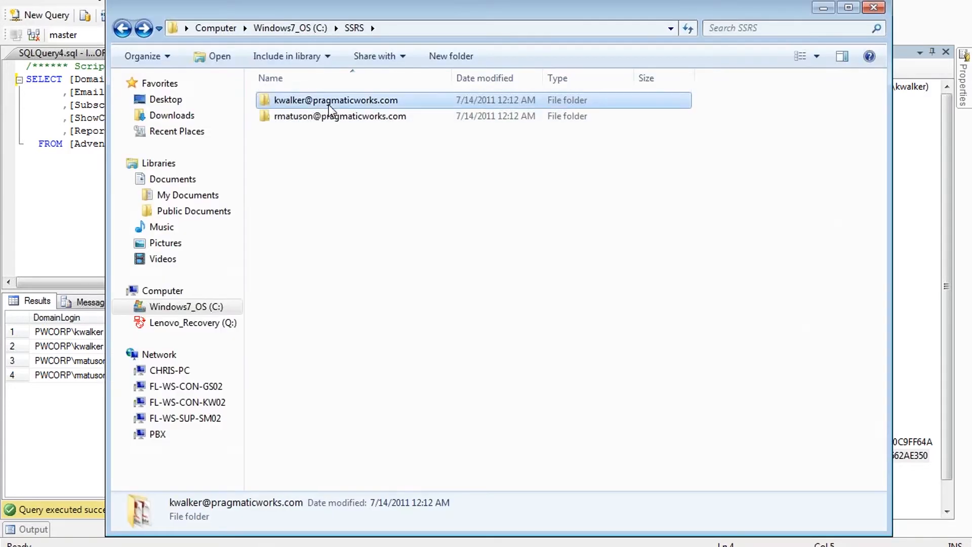
Step: Open the first subscriber's report folder, then compare the results' ReportName values with the first subscription job
double_click(313, 100)
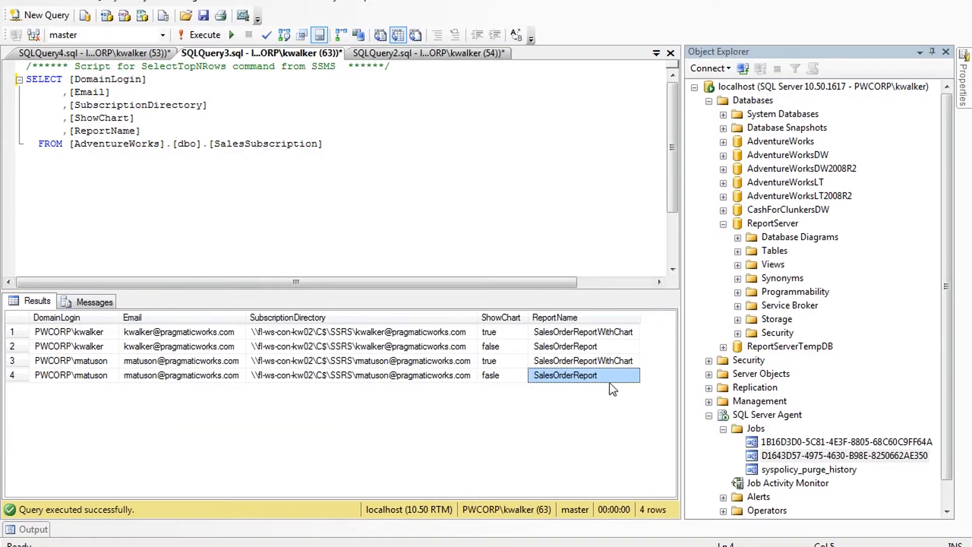
click(602, 335)
click(602, 344)
shift+click(603, 332)
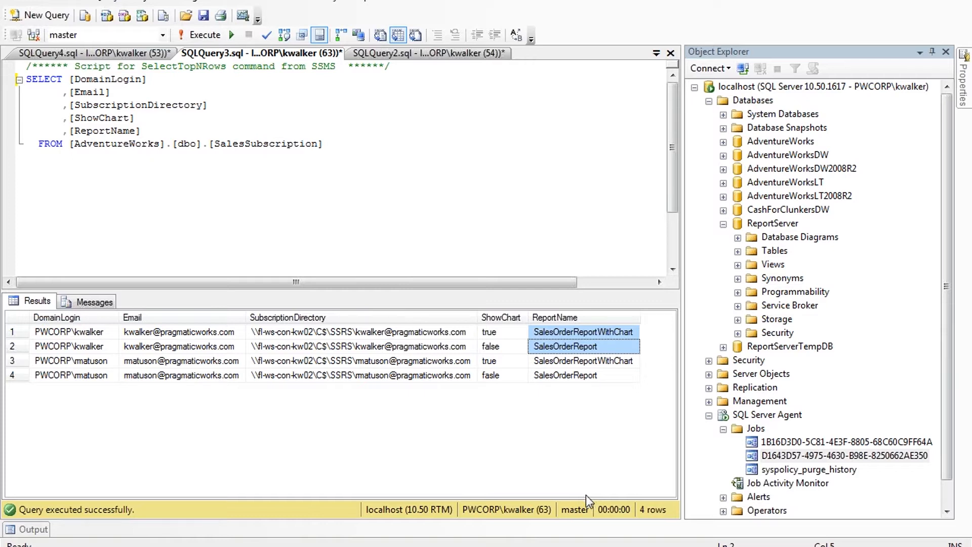
click(800, 442)
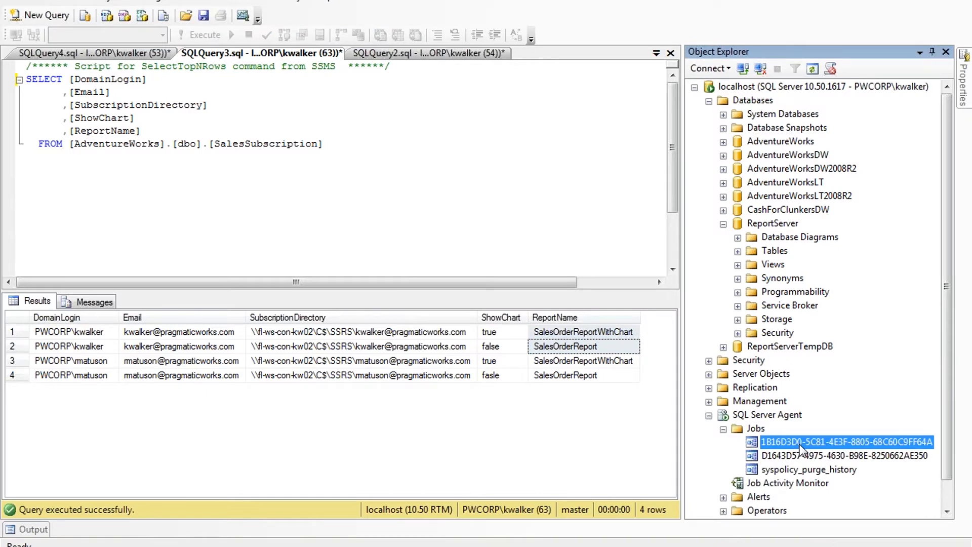
Step: Look through the open SQLQuery4 and SQLQuery2 query windows
click(292, 228)
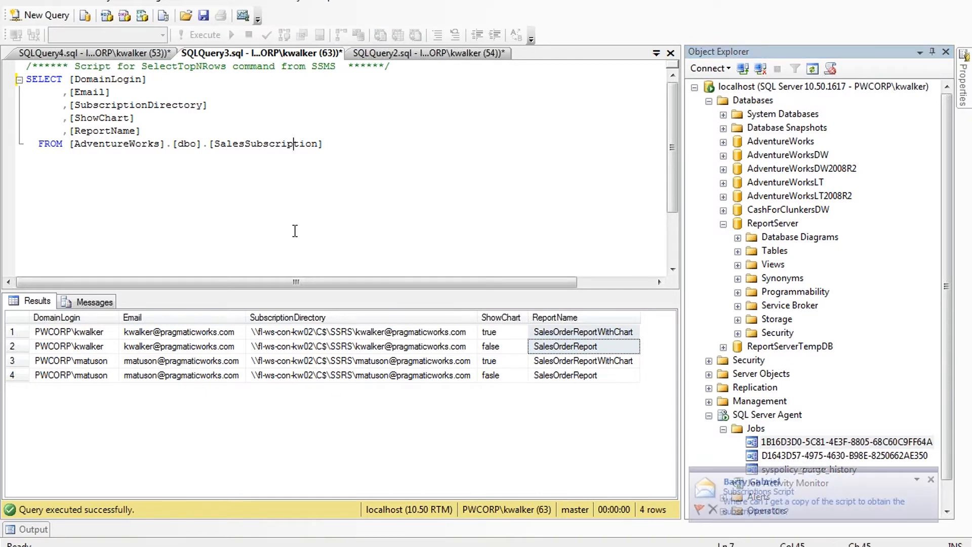
click(141, 53)
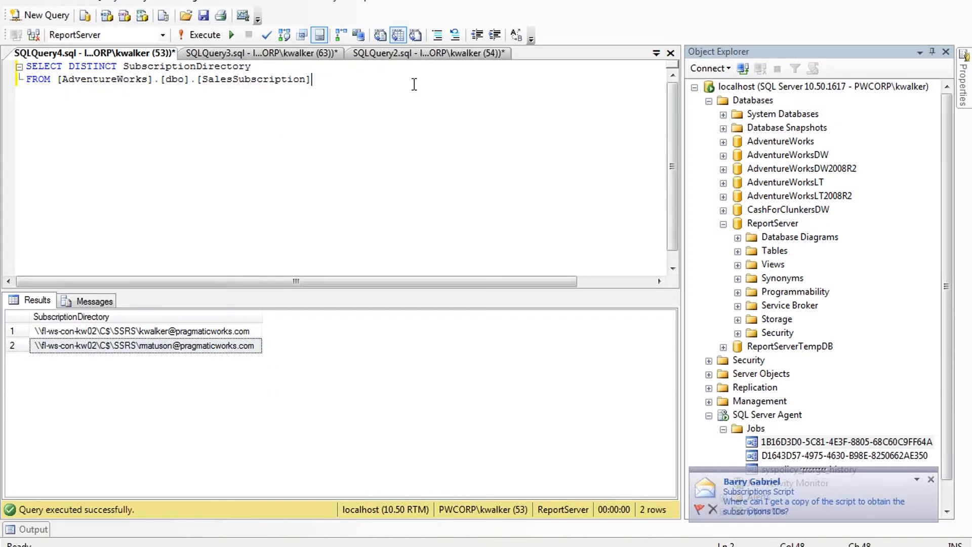
click(414, 55)
click(655, 54)
click(395, 63)
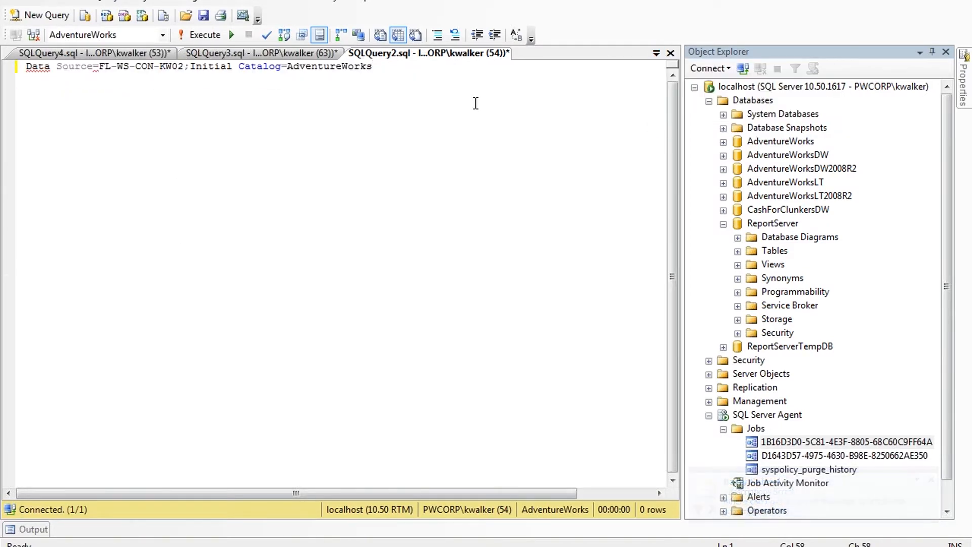
click(152, 55)
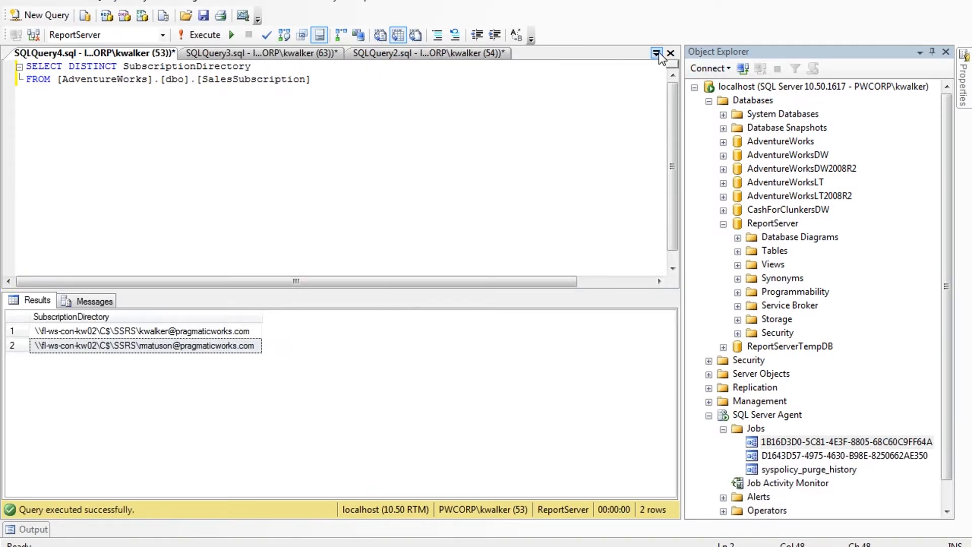
Step: Close SQLQuery4 without saving and view the SQLQuery1 subscription-to-job results
click(670, 54)
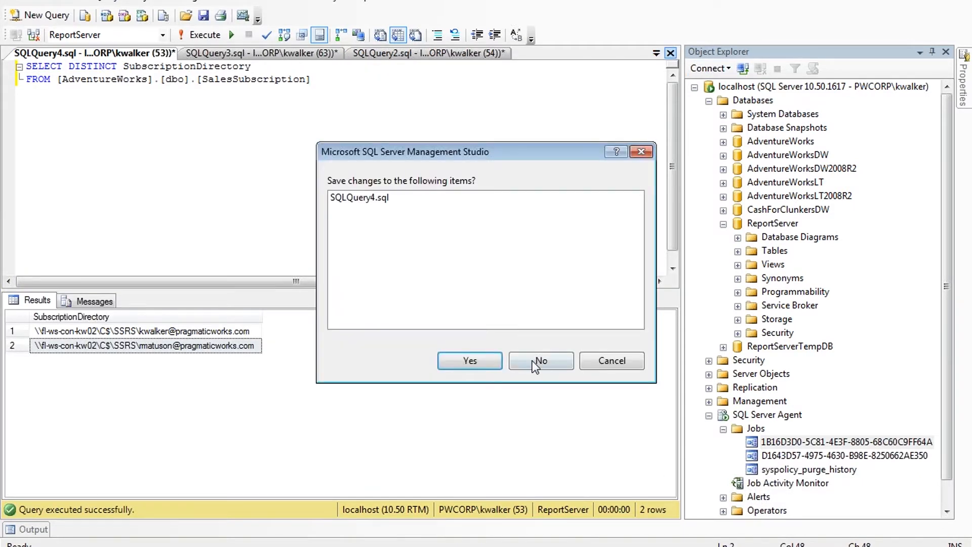
click(537, 360)
click(375, 52)
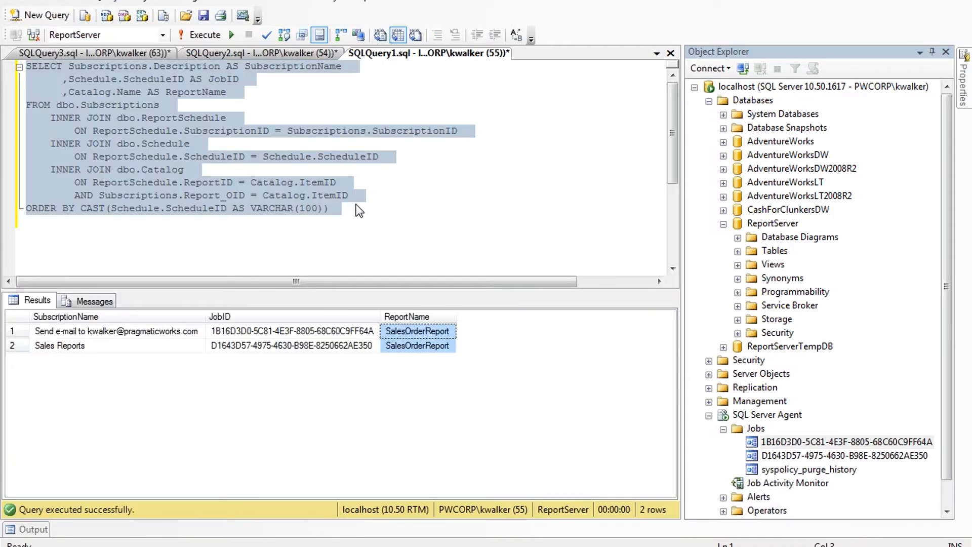
click(108, 351)
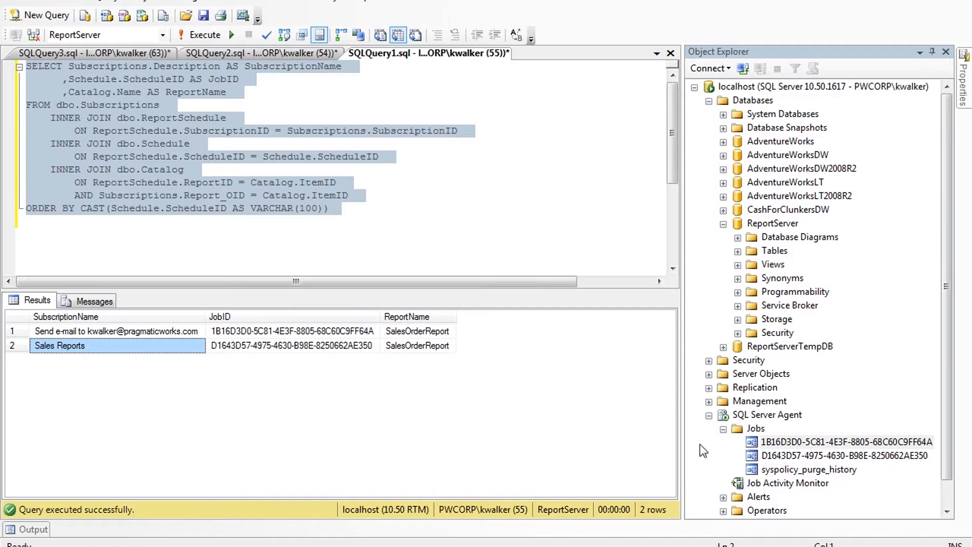
click(830, 454)
right_click(830, 454)
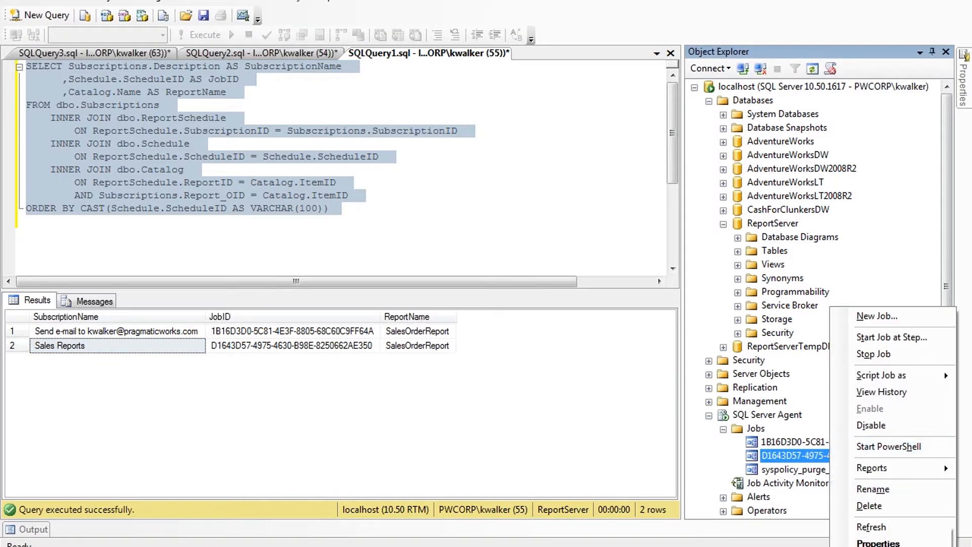
click(878, 541)
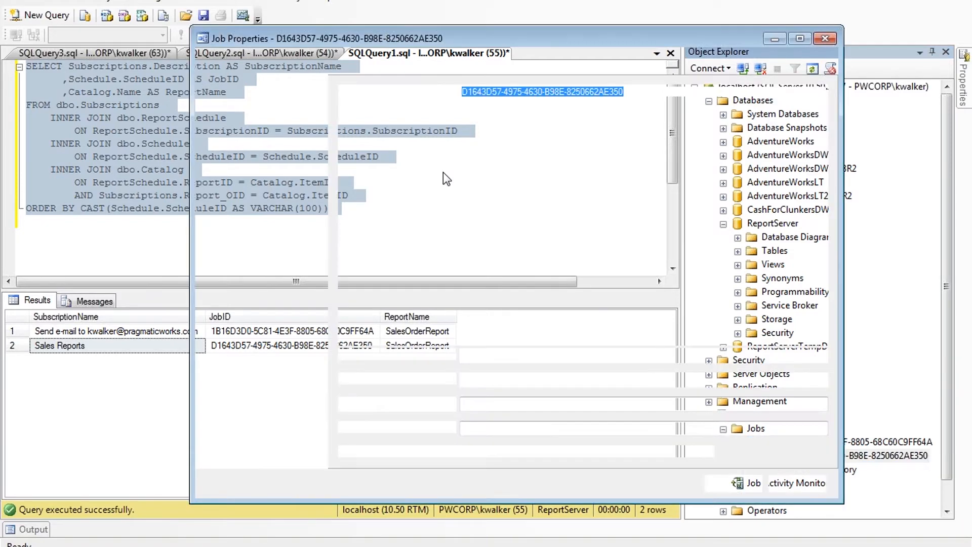
text(Sales Reports)
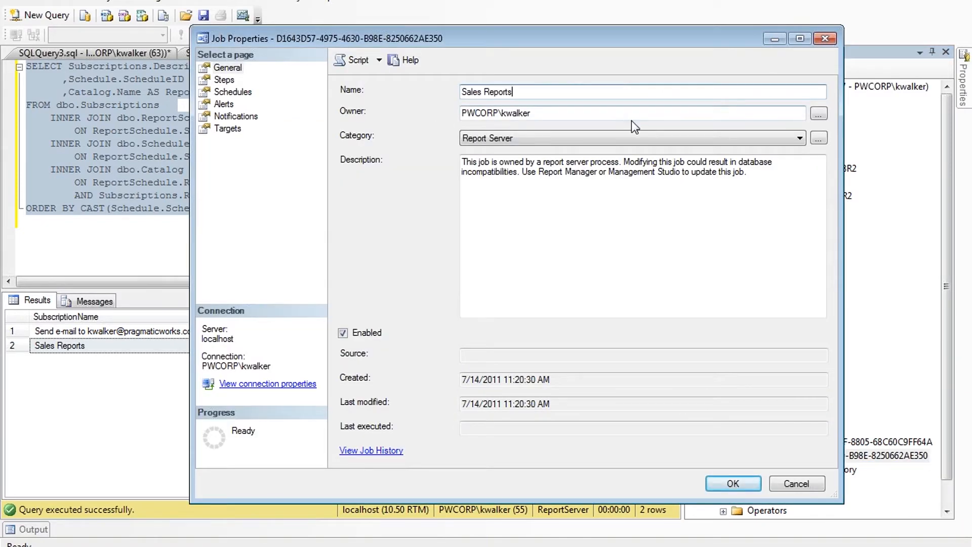
click(740, 484)
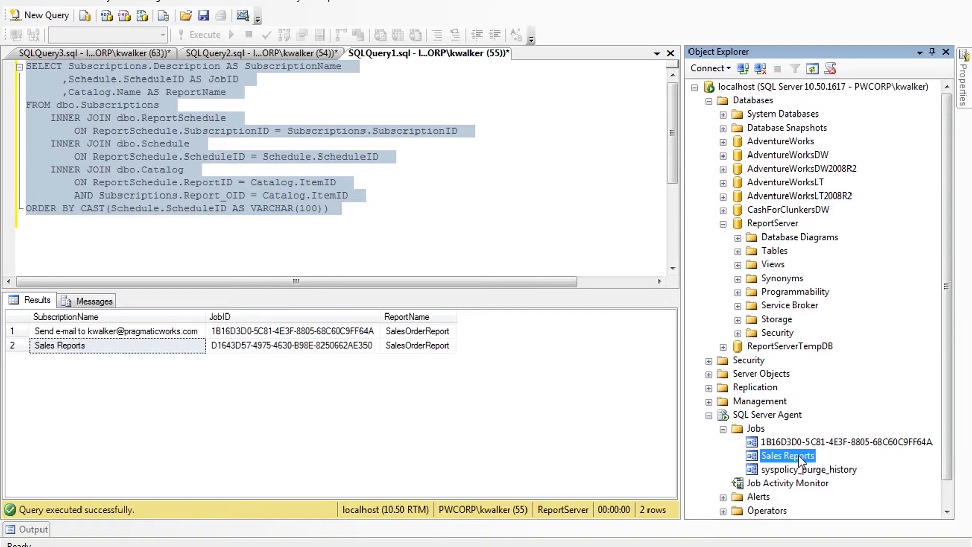
Step: Review the Sales Reports job's steps and schedules, then close its properties
right_click(798, 455)
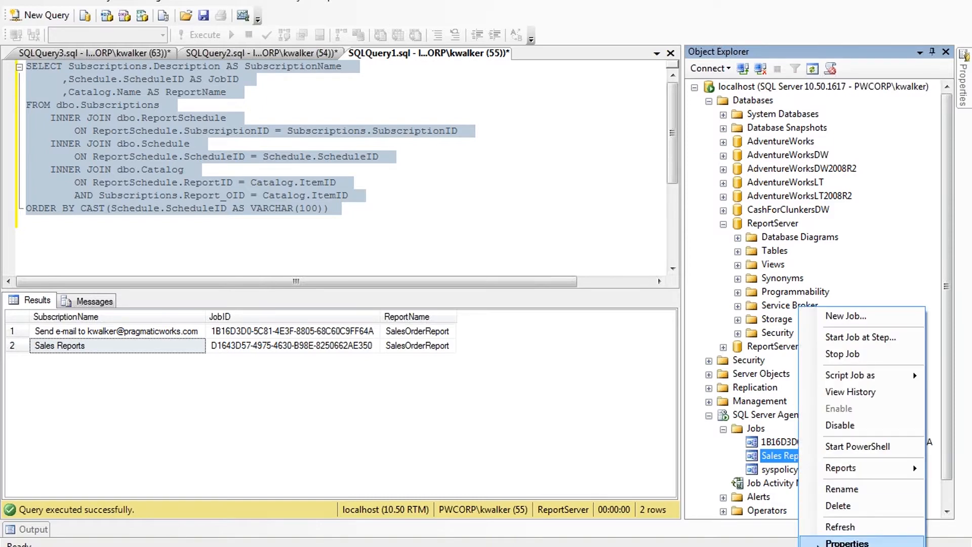
click(835, 540)
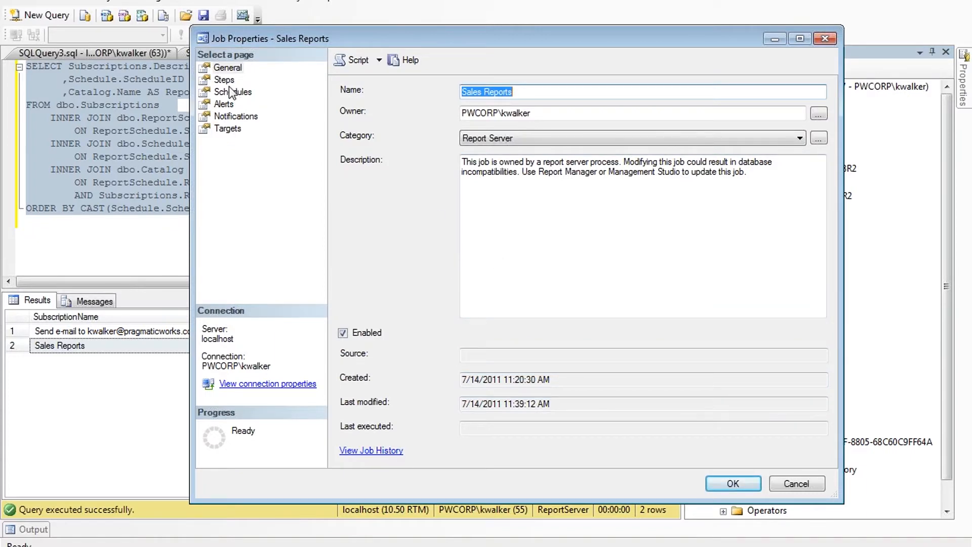
click(225, 80)
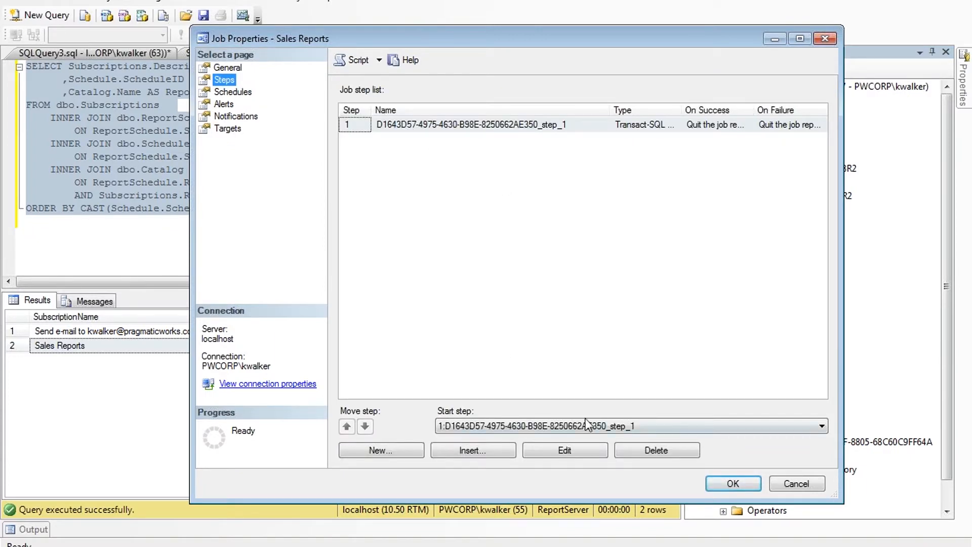
click(225, 93)
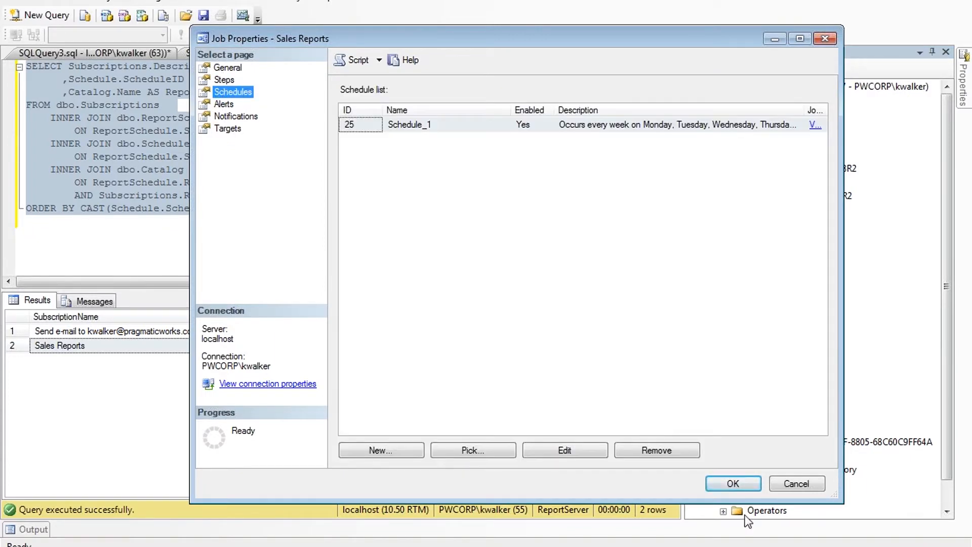
click(747, 484)
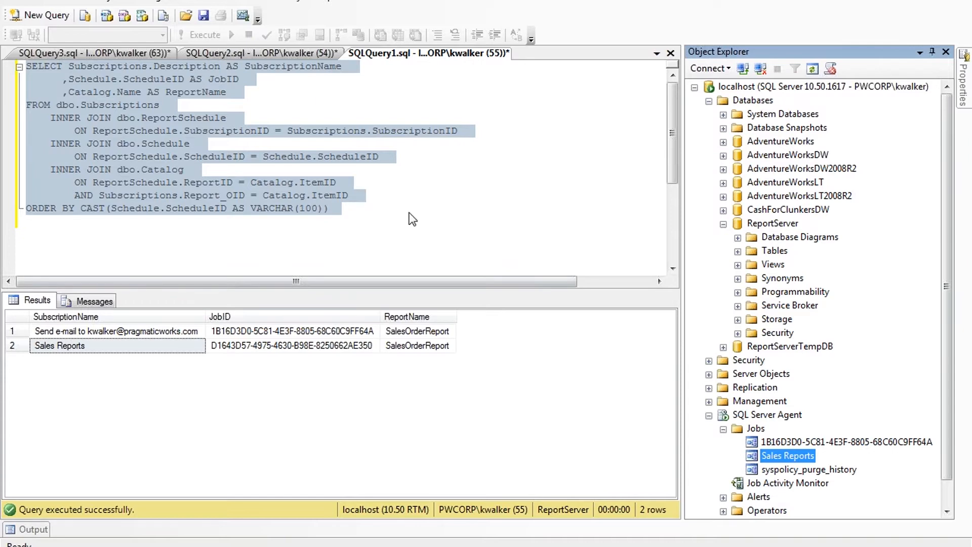
Step: Reselect the subscription query, then start typing bidn into a new Internet Explorer tab
click(348, 217)
drag(349, 207, 27, 66)
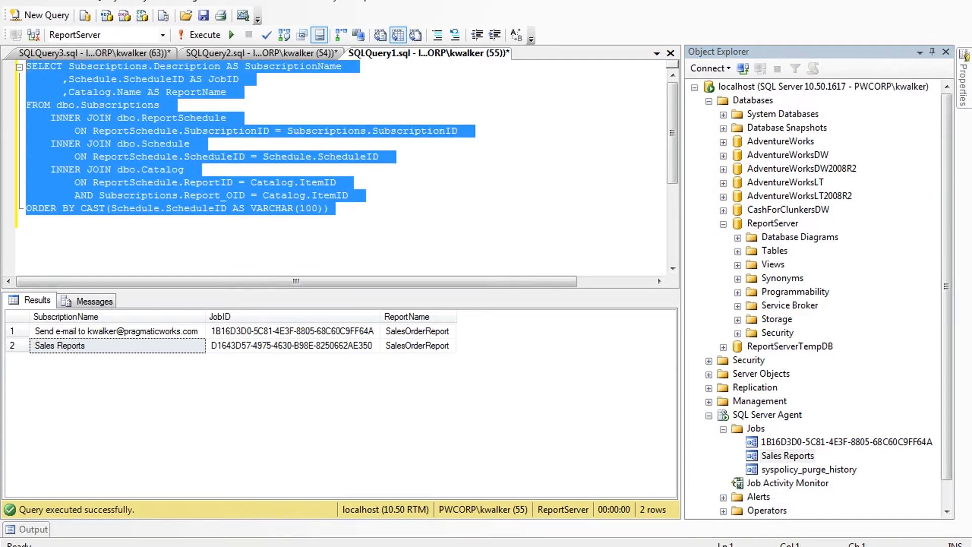
click(245, 546)
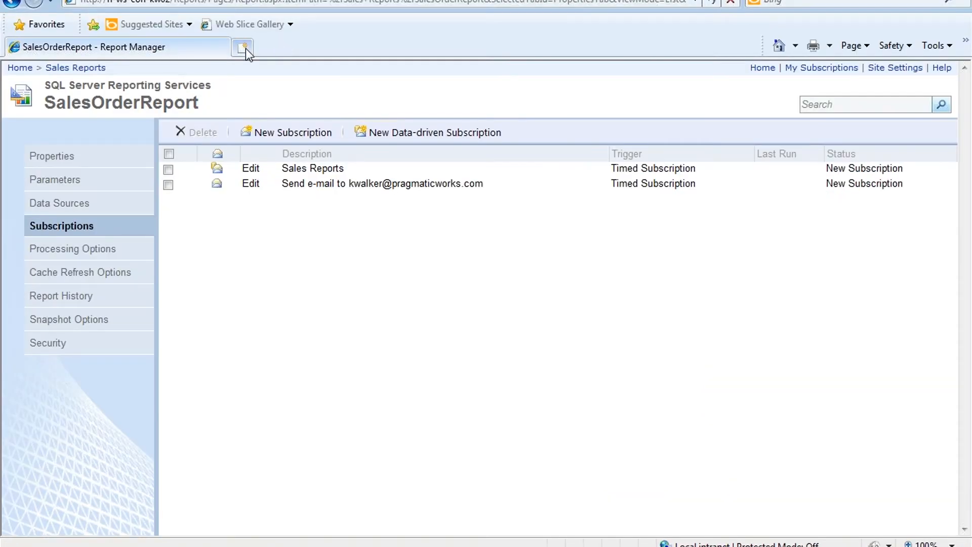
click(245, 47)
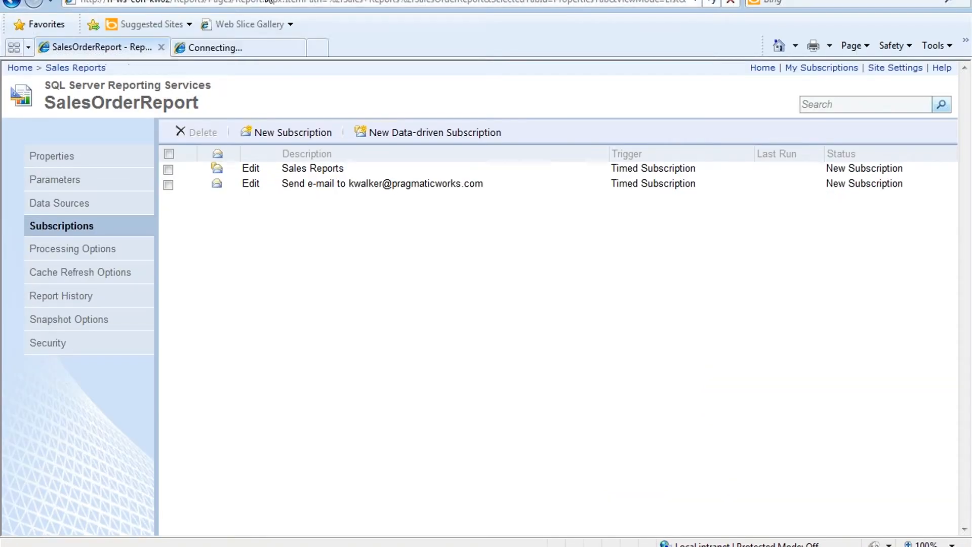
text(bind)
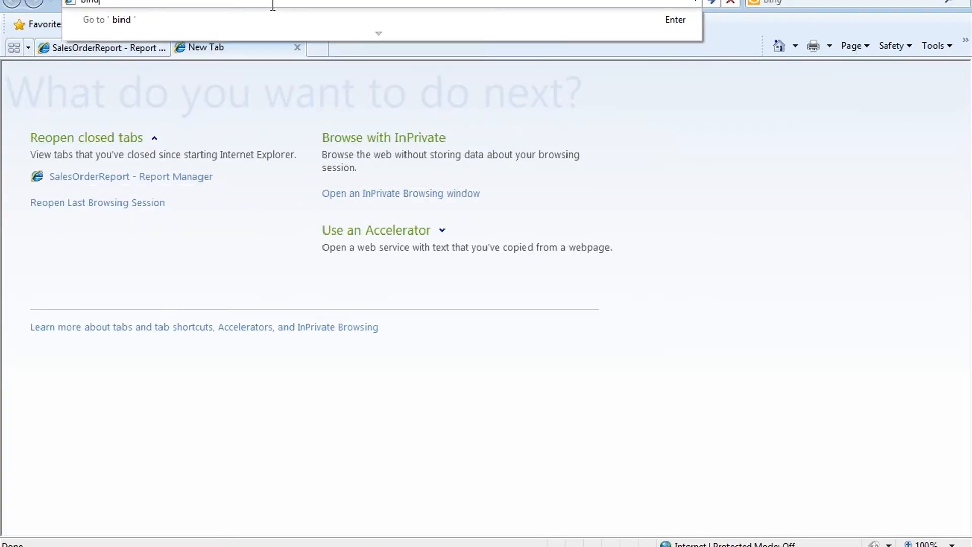
key(BackSpace)
key(BackSpace)
Step: Load bidn.com in the new tab and scroll through its home page
text(dn)
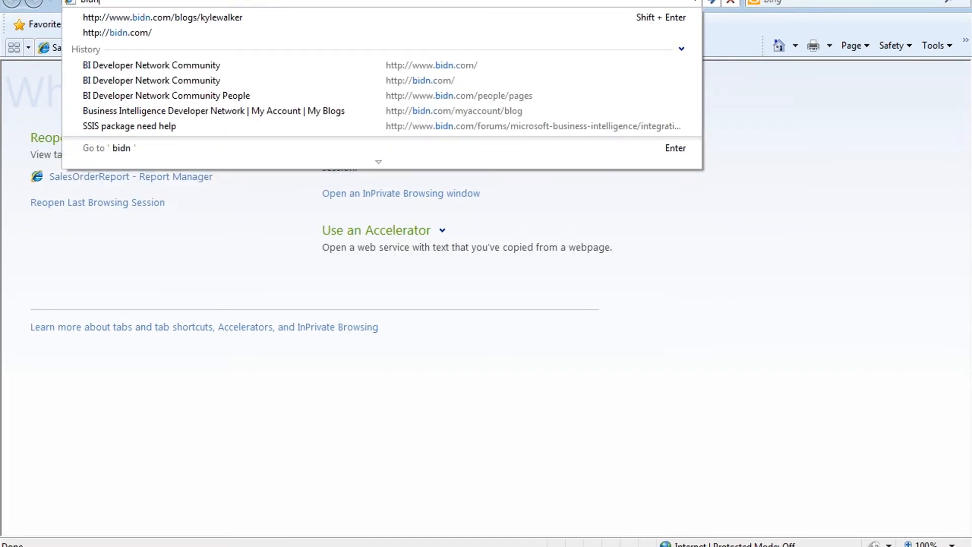
key(Return)
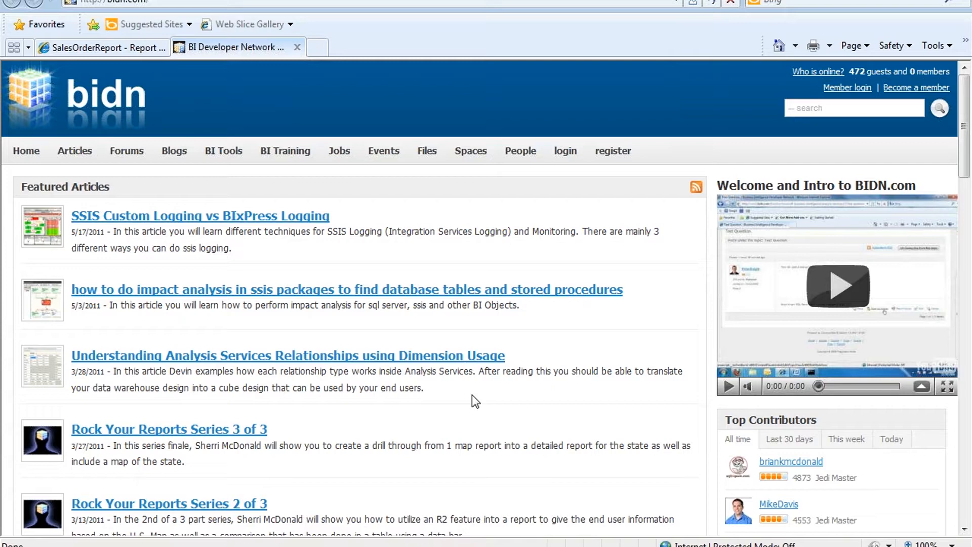
scroll(465, 400, down, 5)
scroll(514, 408, up, 5)
Step: Sign in to BIDN through Member login with the account username and password
click(838, 89)
key(Tab)
text(*********)
key(Tab)
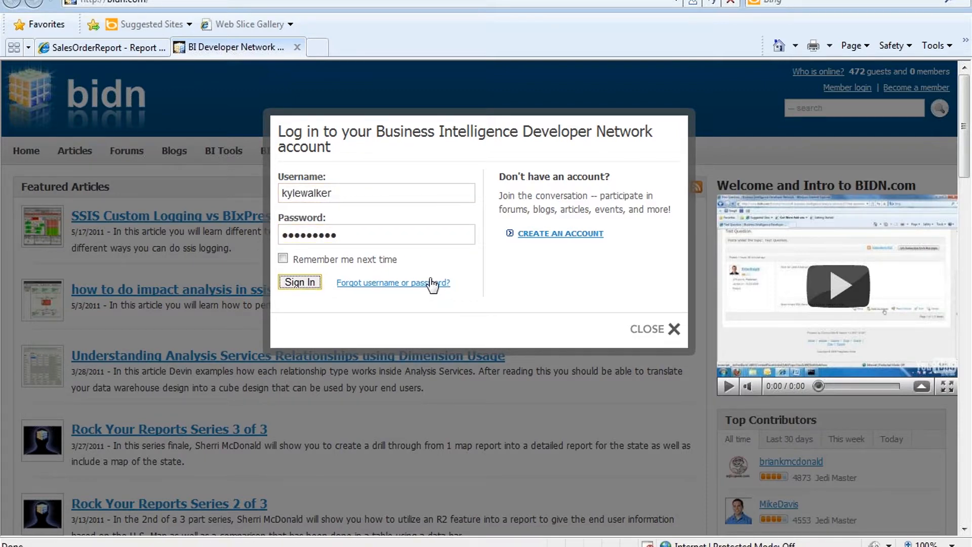
key(Return)
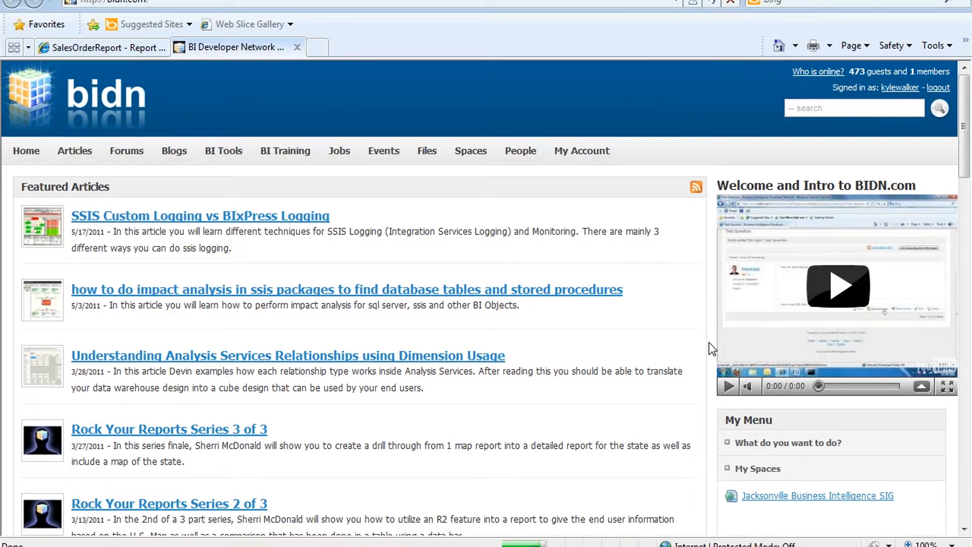
Step: From My Account's blog list, open the post 'How to Match Your Subcription Names with its Job Id'
click(557, 151)
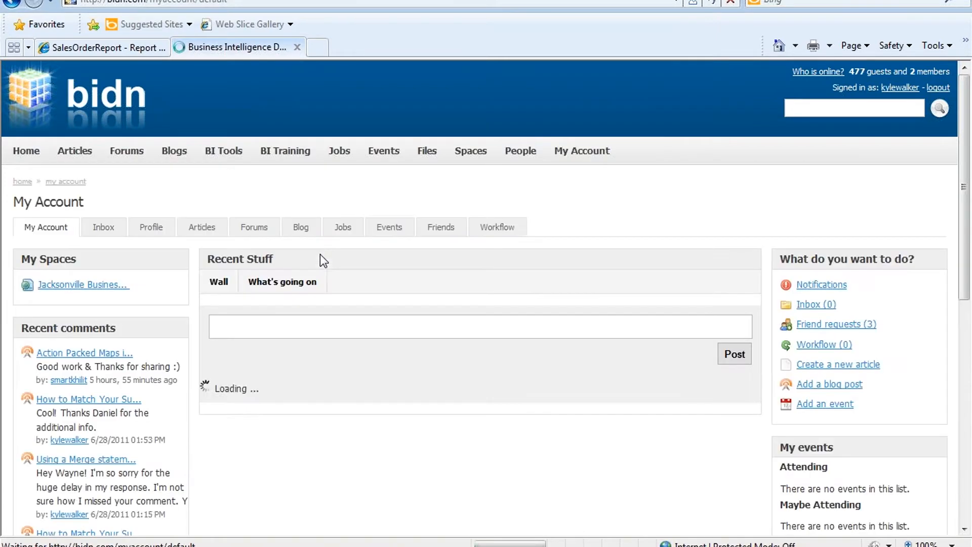
click(309, 231)
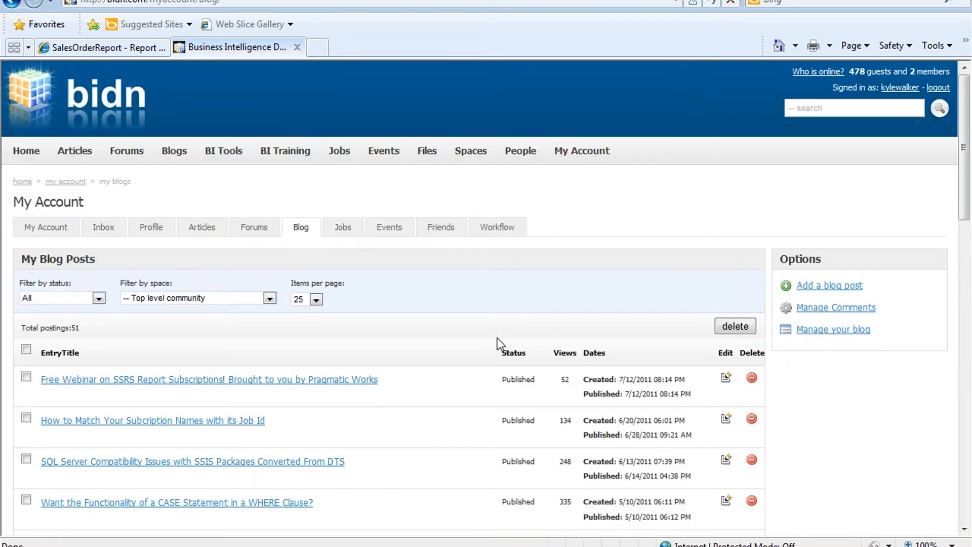
scroll(497, 338, down, 3)
click(133, 350)
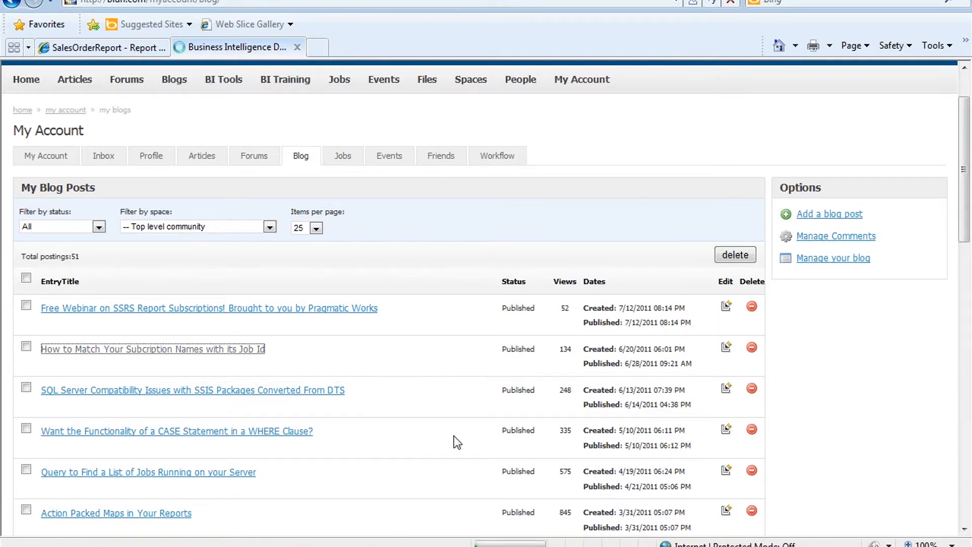
scroll(480, 296, up, 3)
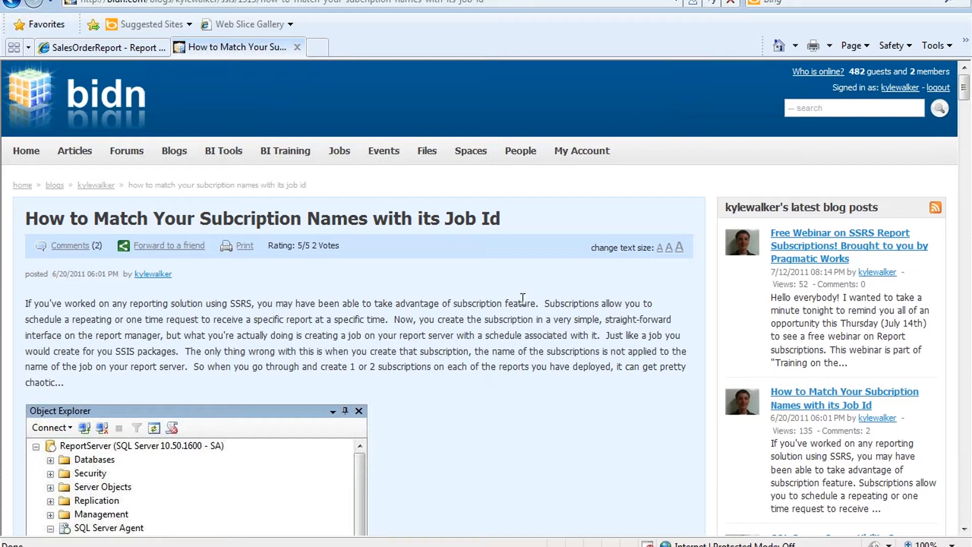
Step: Copy the reader's generalized subscription SQL from the post's comments, then return to SSMS
scroll(518, 321, down, 1)
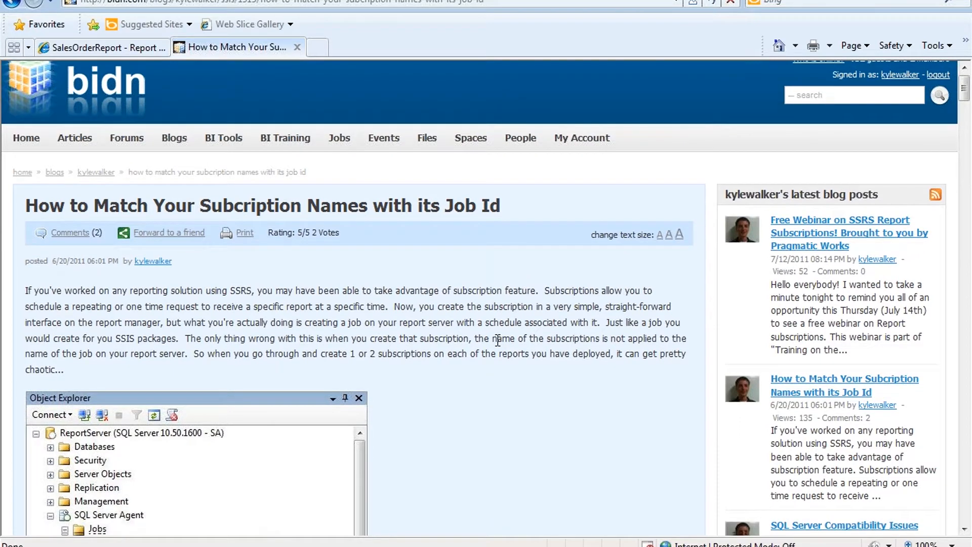
scroll(301, 390, down, 20)
drag(106, 270, 50, 365)
scroll(83, 203, up, 10)
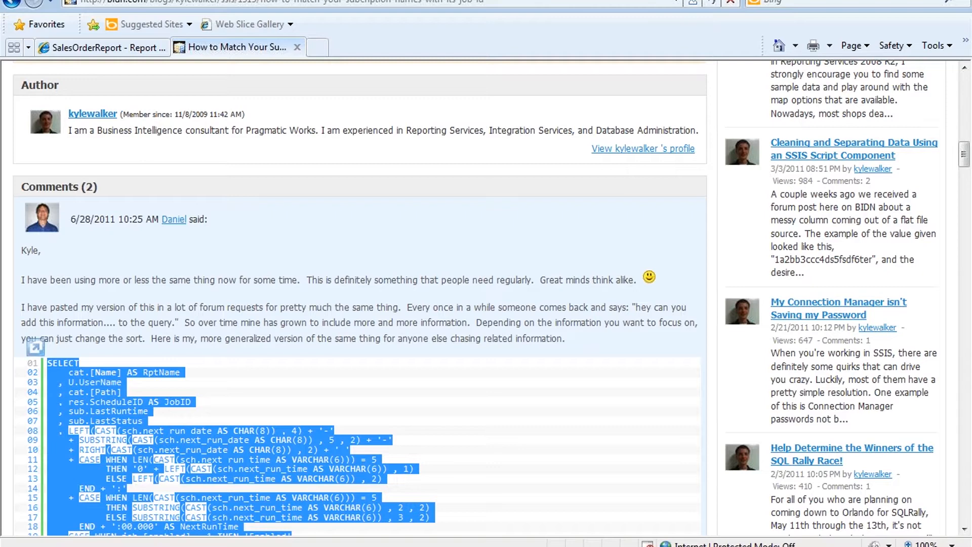
click(237, 546)
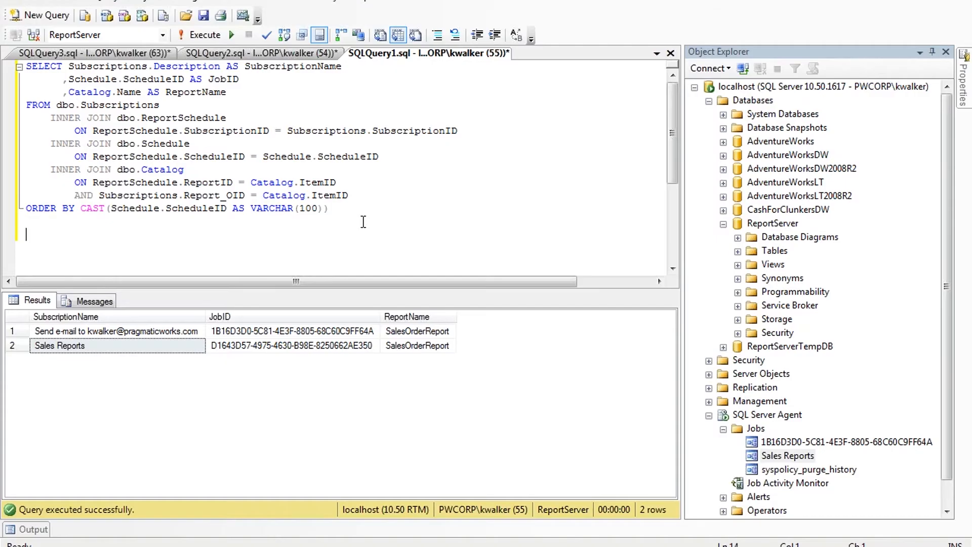
Step: Paste the comment query into the editor and strip its leftover line-number prefixes
key(ctrl+v)
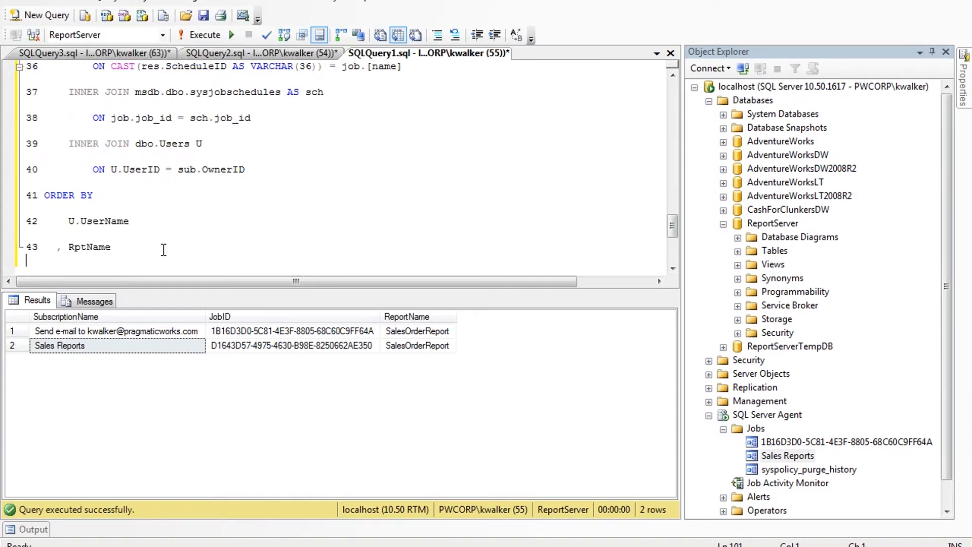
click(31, 244)
key(BackSpace)
key(Delete)
key(Up)
key(Up)
key(Delete)
key(Delete)
key(Up)
key(Up)
key(Delete)
key(Delete)
Step: Review the pasted query, then delete it and return to the BIDN blog
scroll(144, 257, up, 15)
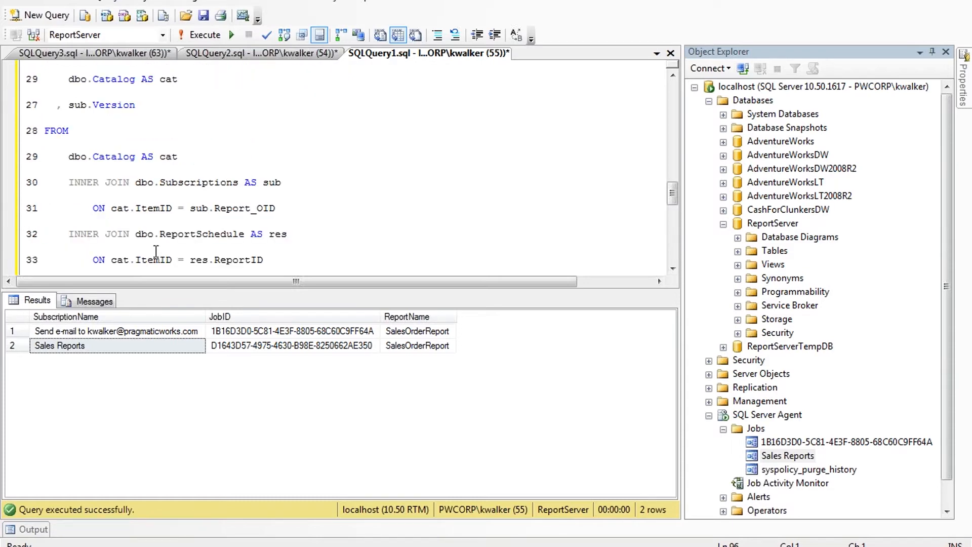
scroll(154, 245, up, 9)
click(98, 188)
scroll(95, 199, down, 1)
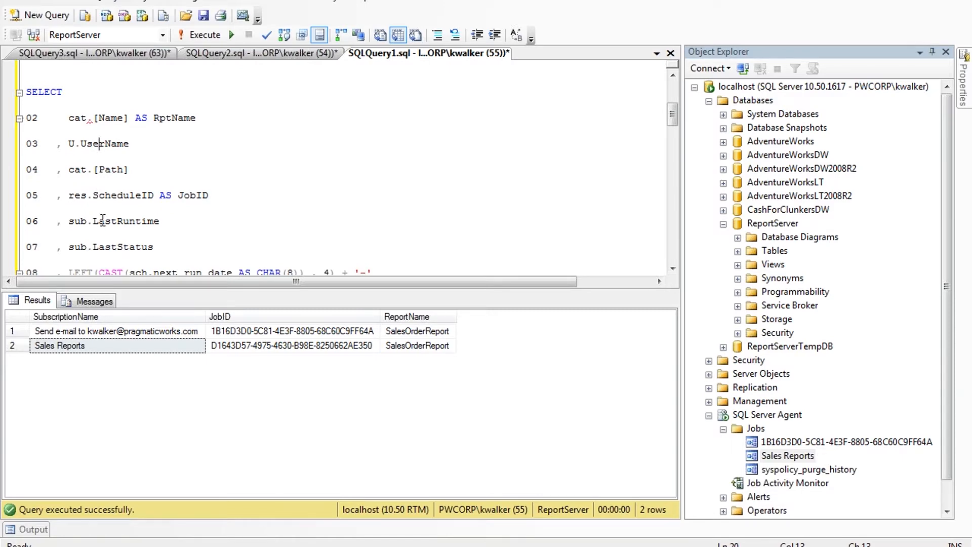
scroll(100, 219, down, 1)
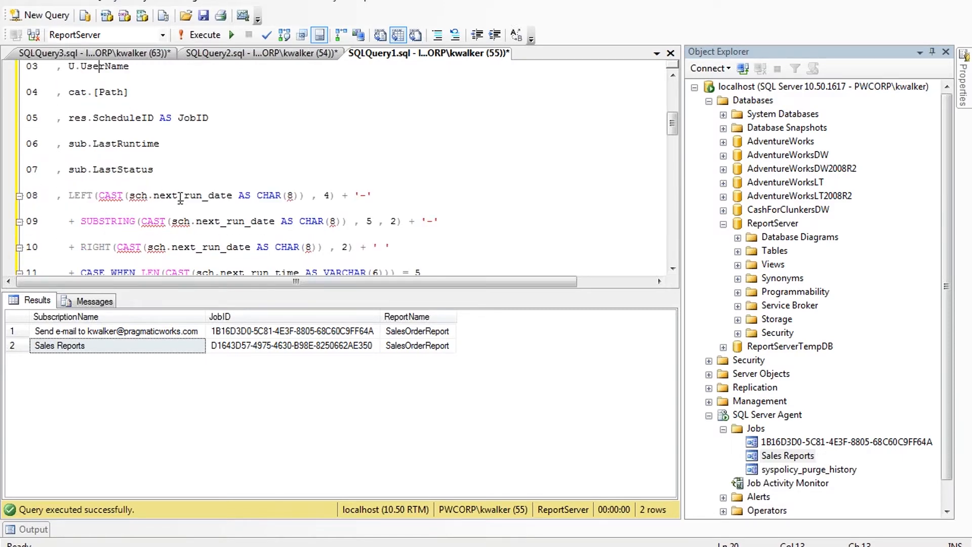
scroll(200, 237, down, 1)
scroll(200, 236, down, 2)
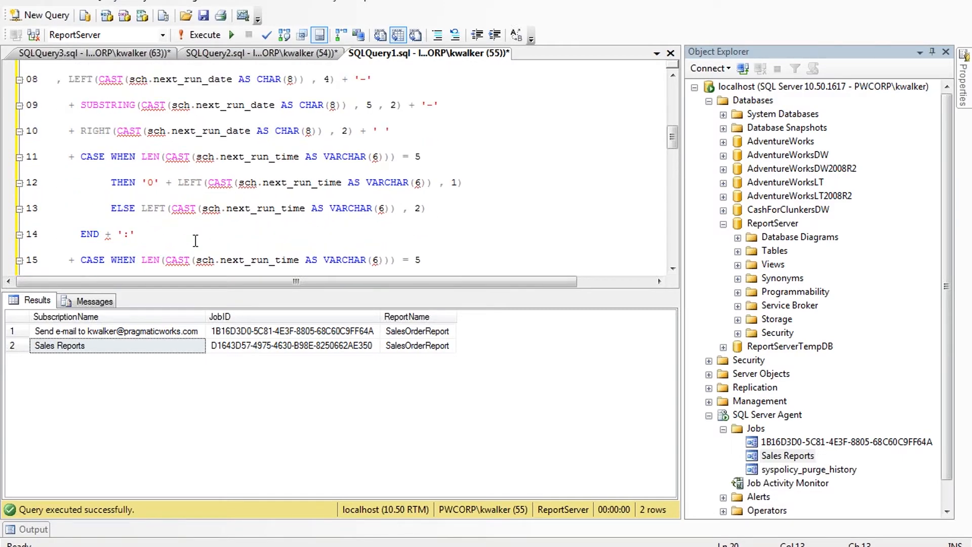
scroll(192, 241, down, 2)
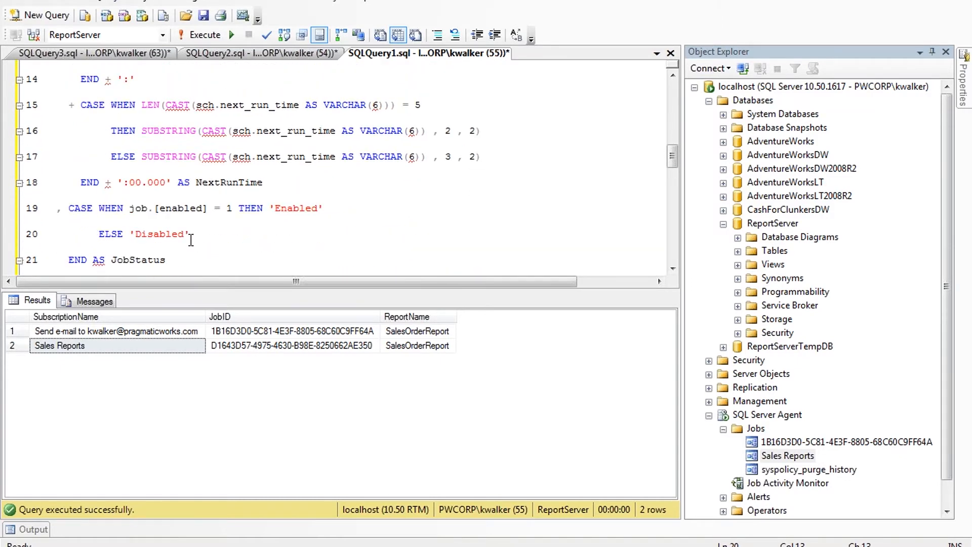
scroll(191, 239, up, 8)
drag(52, 232, 234, 326)
key(Delete)
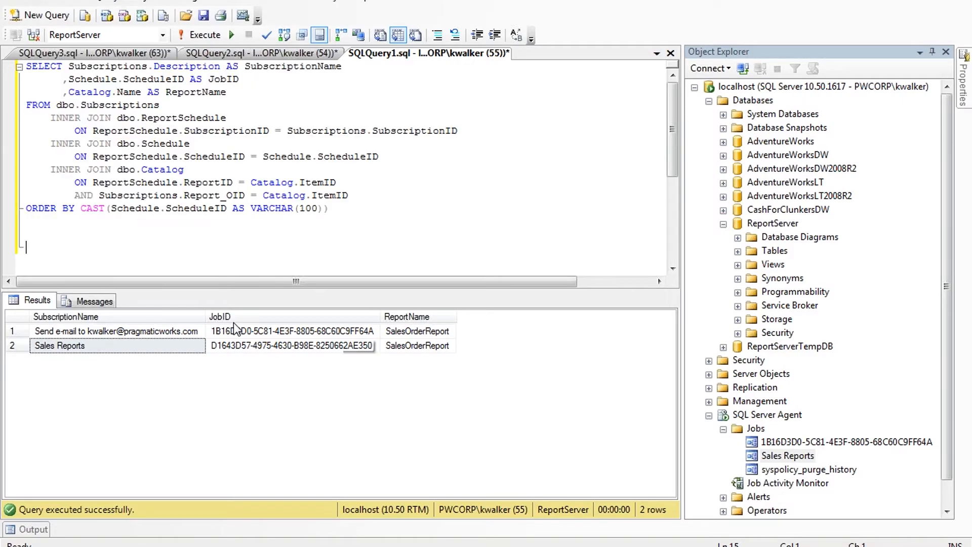
key(alt+Tab)
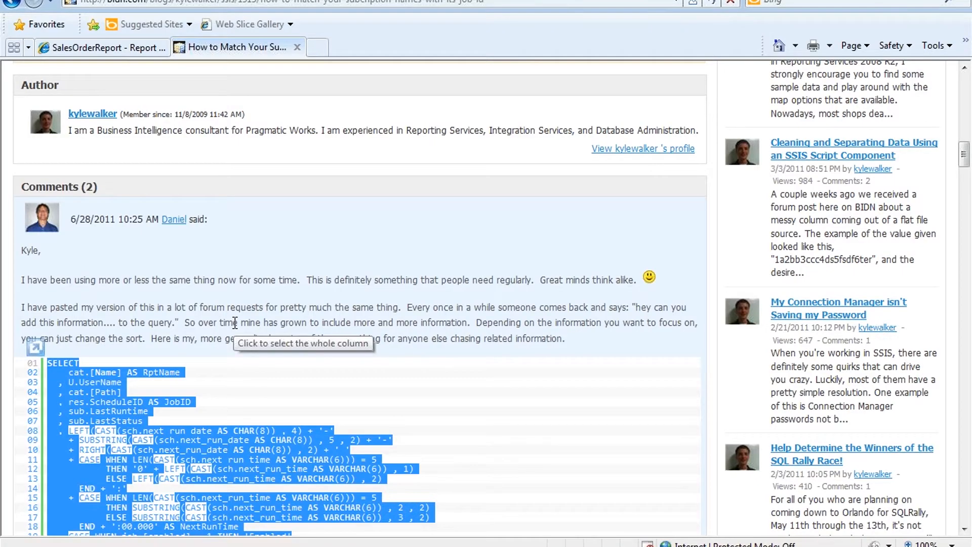
Step: Highlight the first seven lines of the commenter's SQL, then clear the selection
click(187, 420)
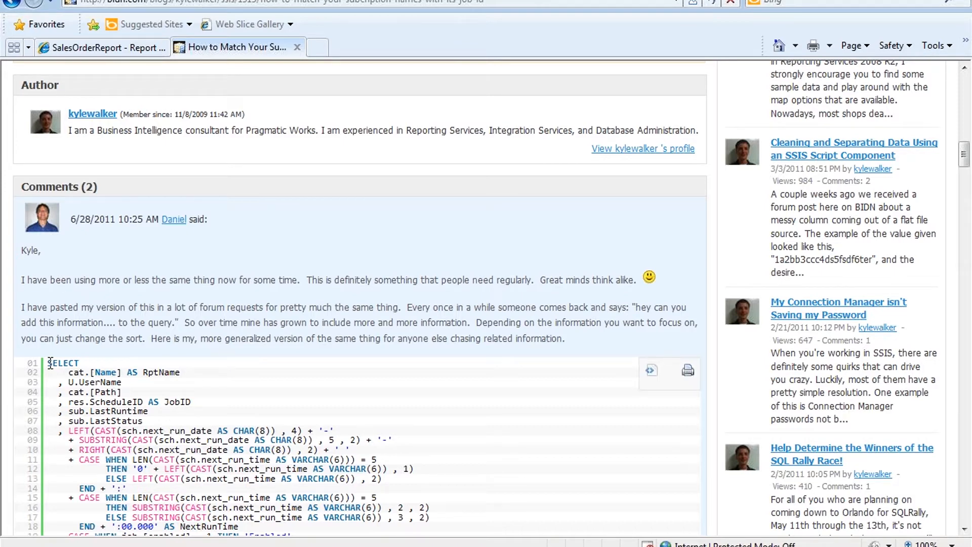
drag(50, 364, 84, 421)
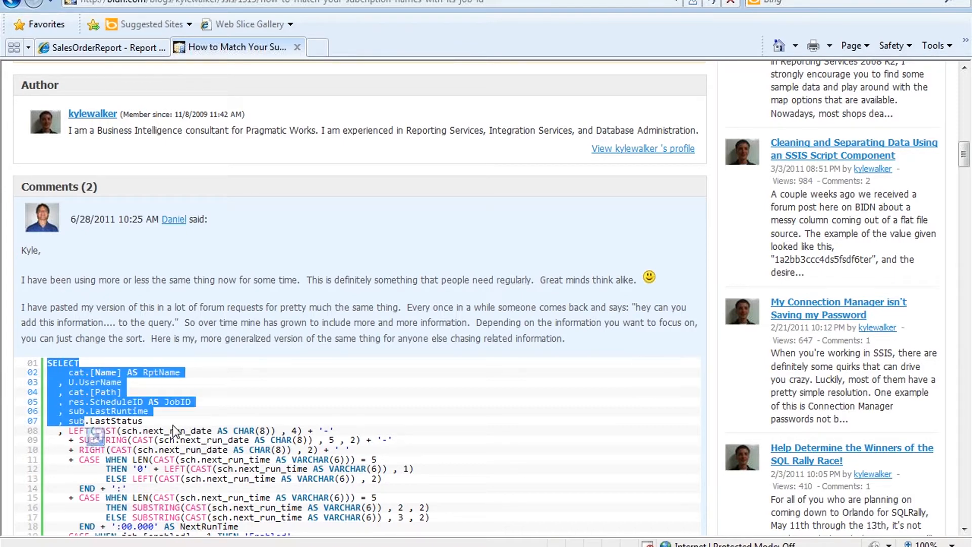
click(175, 430)
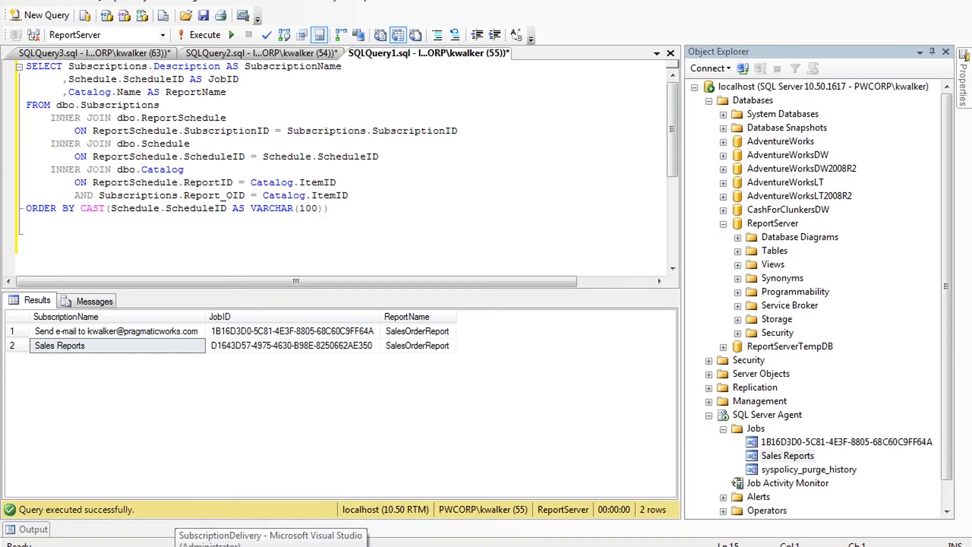
Step: Bring the SubscriptionDelivery project's SubscriptionEmail2.dtsx package forward in Visual Studio
click(192, 545)
scroll(584, 312, down, 4)
scroll(585, 312, up, 4)
scroll(584, 312, down, 3)
scroll(582, 312, up, 3)
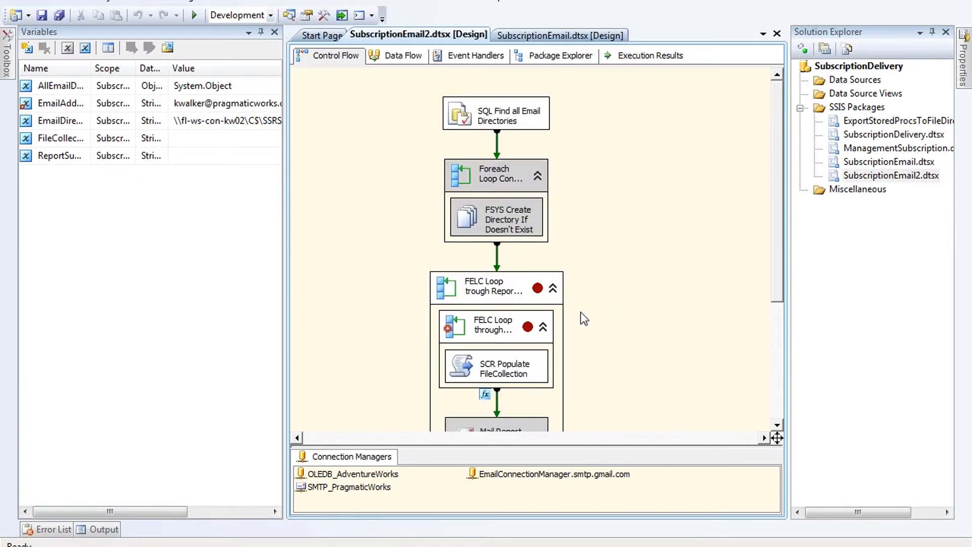
Step: Open SubscriptionEmail.dtsx and review its control flow that loops folders to zip, mail and delete files
scroll(584, 319, down, 3)
scroll(628, 259, up, 3)
double_click(860, 163)
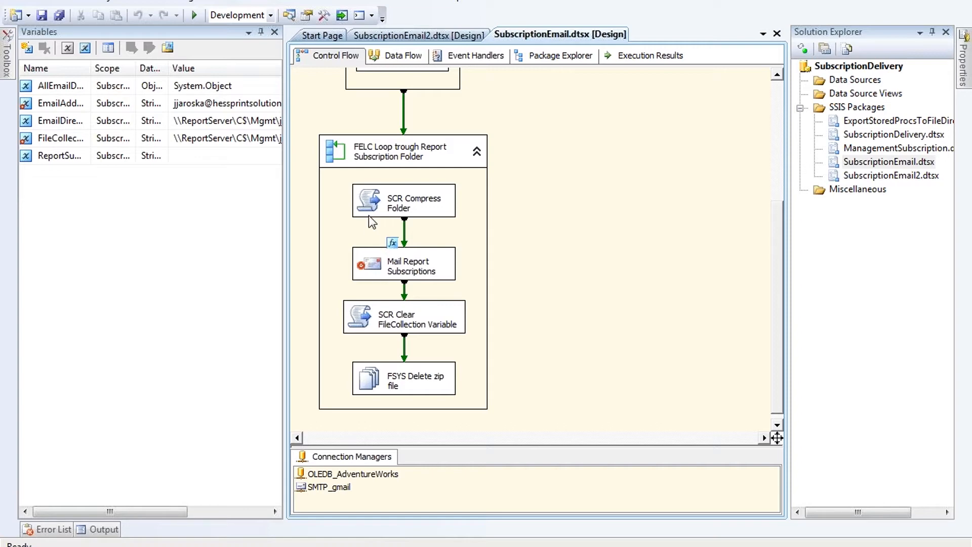
scroll(493, 332, up, 3)
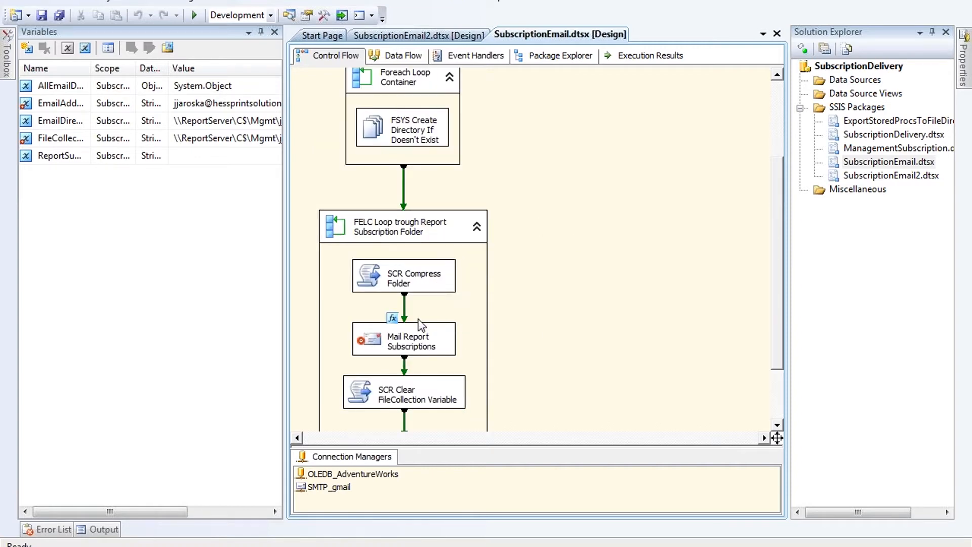
scroll(377, 276, up, 5)
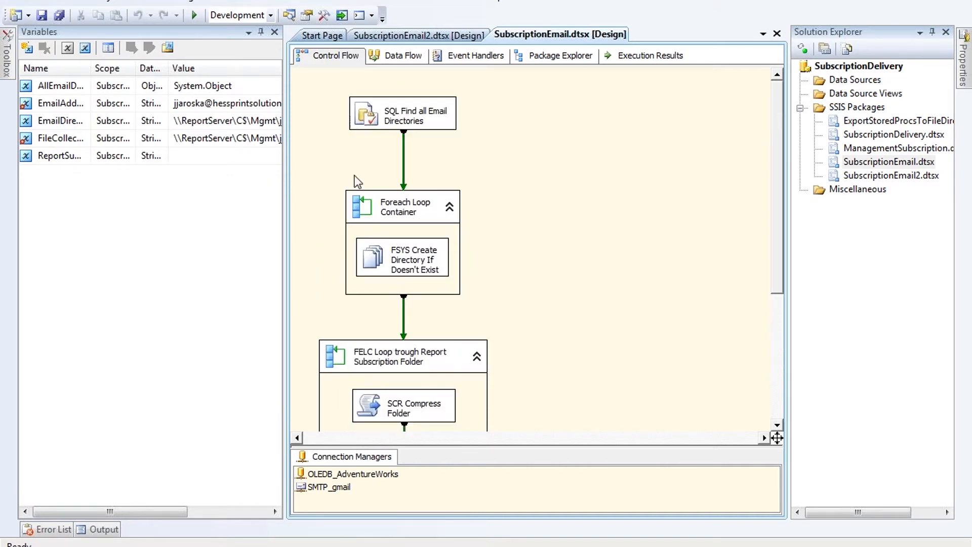
scroll(381, 270, down, 8)
scroll(461, 180, up, 8)
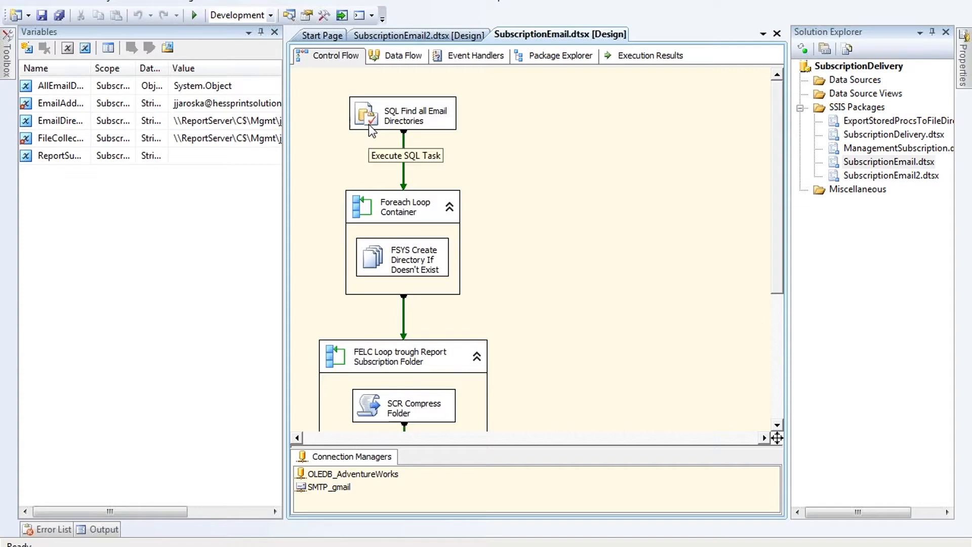
scroll(378, 228, down, 3)
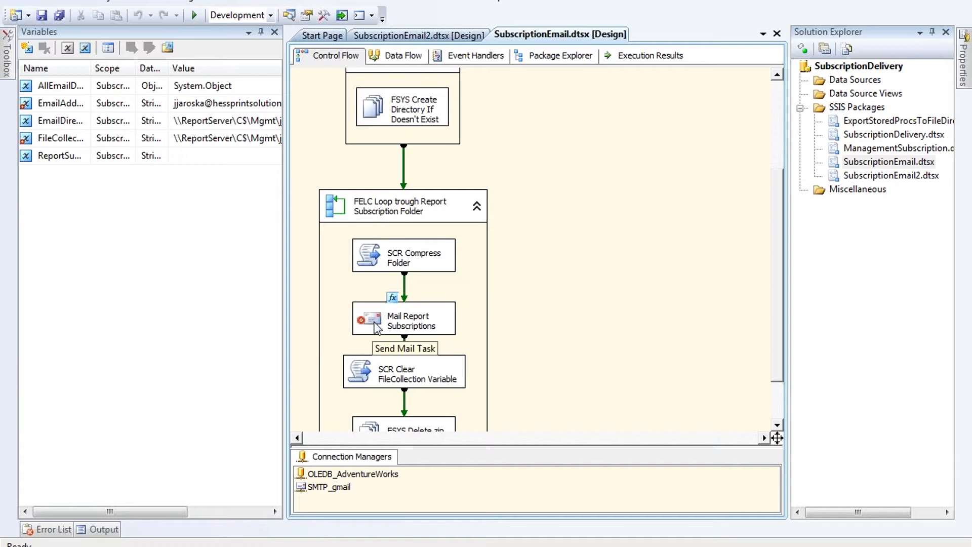
scroll(377, 328, down, 1)
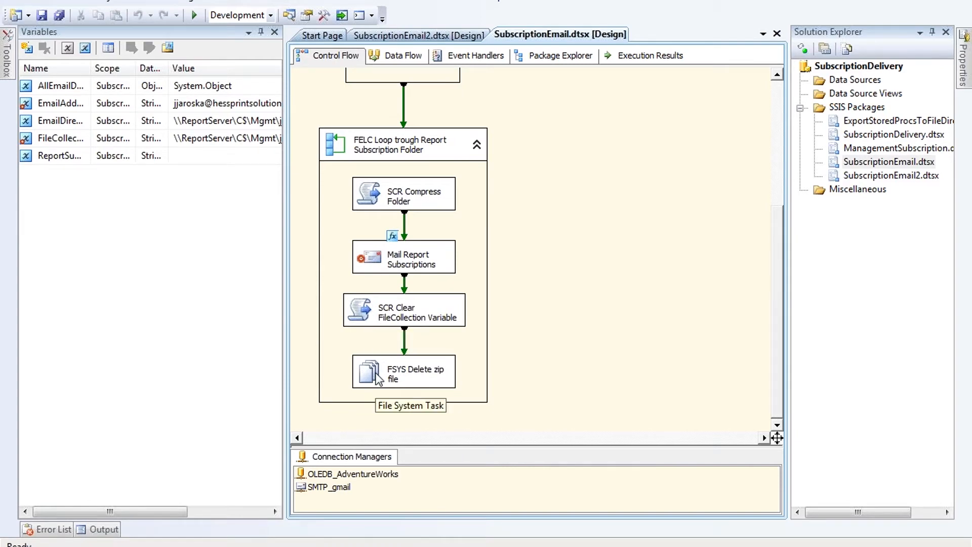
scroll(556, 311, up, 3)
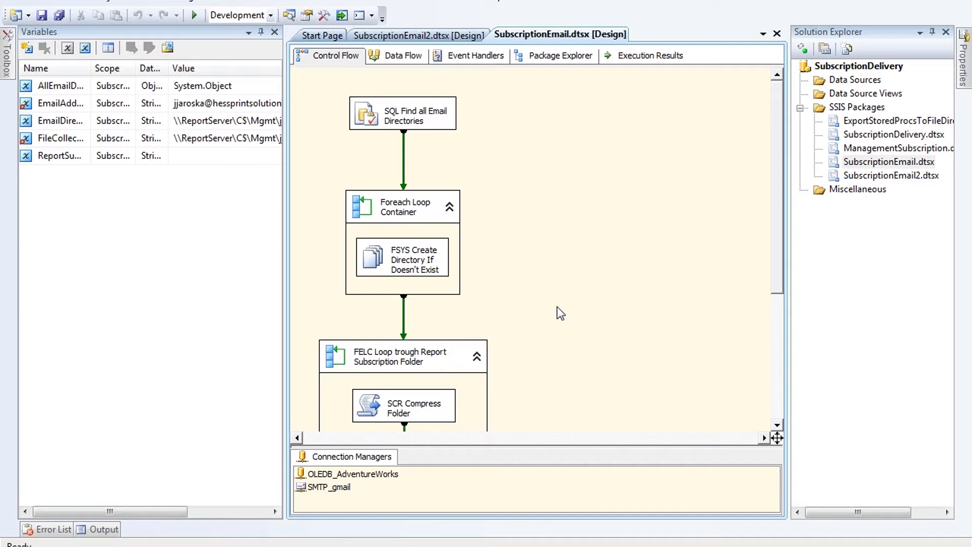
Step: Return to SQL Server Management Studio's query pairing the Sales Reports subscription with its job
key(alt+Tab)
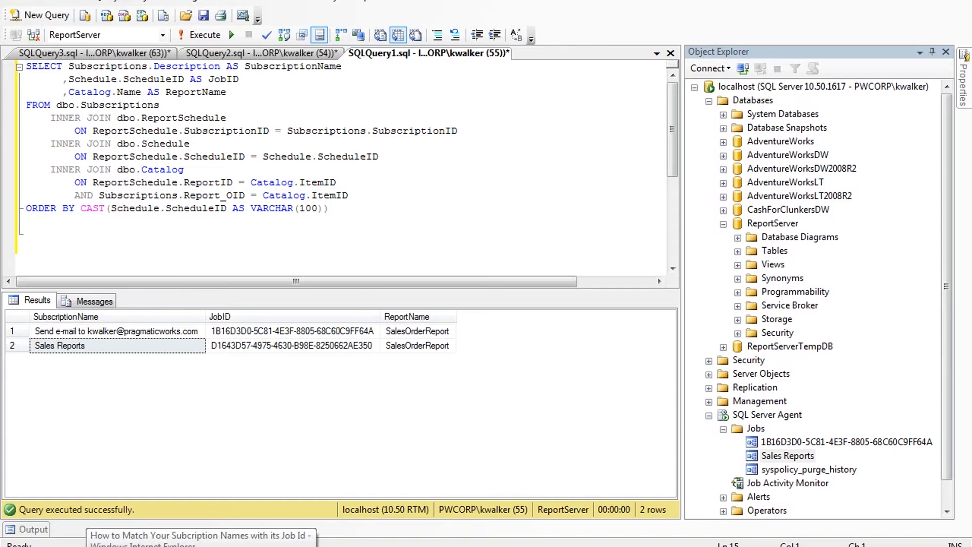
Step: Bring the SalesOrderReport Subscriptions page in Report Manager to the front
click(201, 546)
click(257, 509)
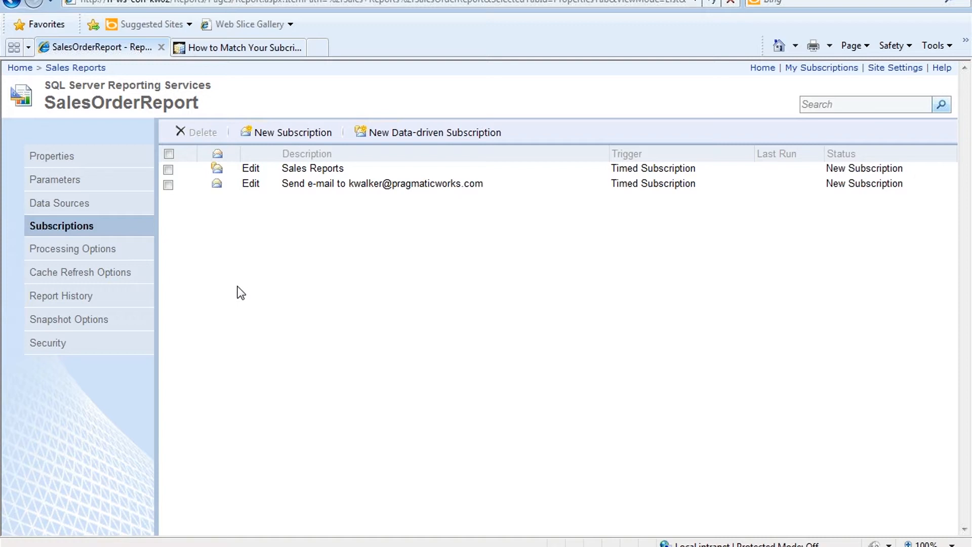
Step: Edit the Sales Reports subscription to reach Step 1 with Windows File Share delivery
click(251, 172)
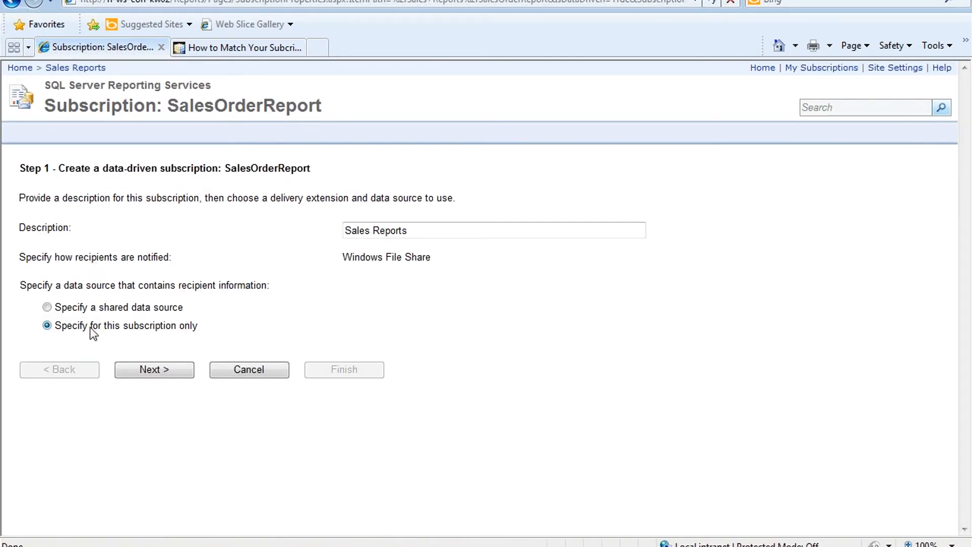
Step: Advance to the data source step, choose Oracle as the data source type, then cancel without saving
click(152, 369)
click(217, 202)
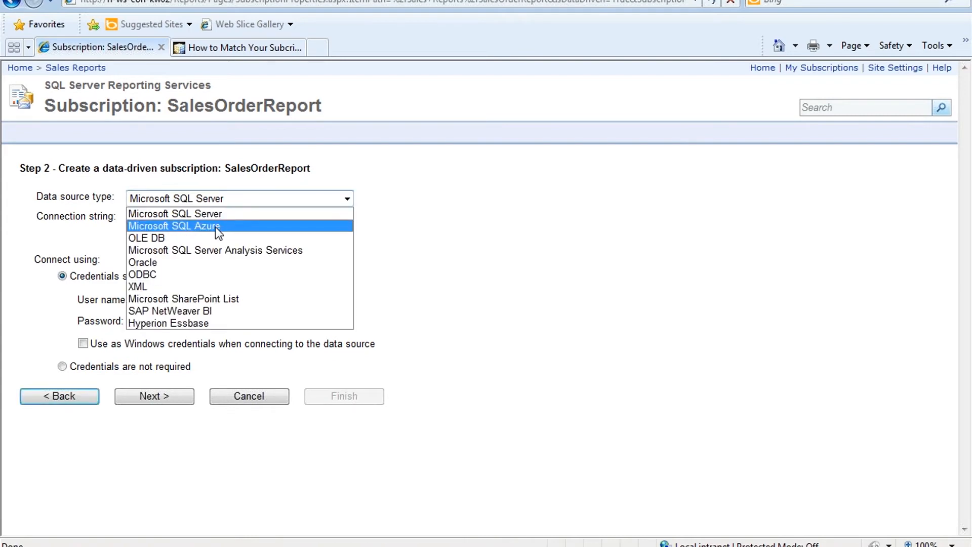
click(216, 264)
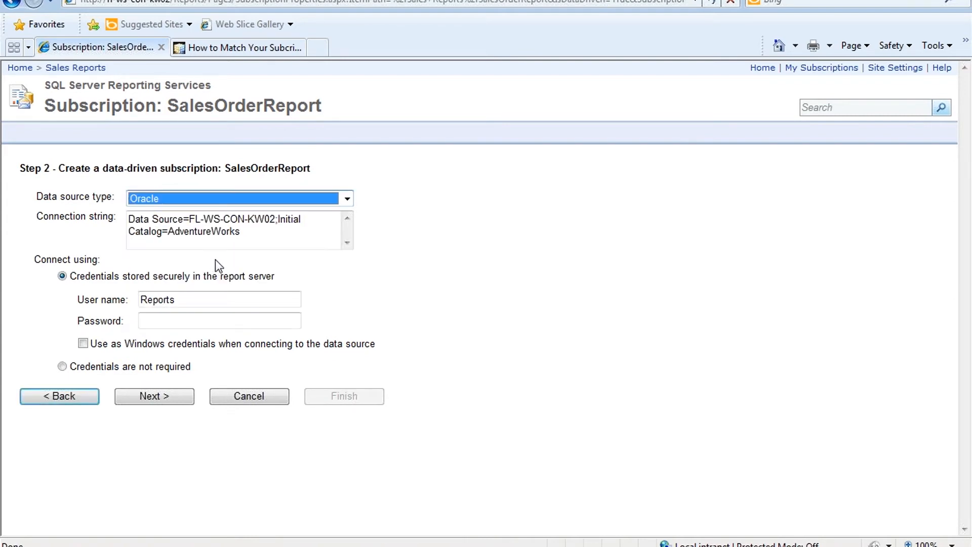
click(390, 248)
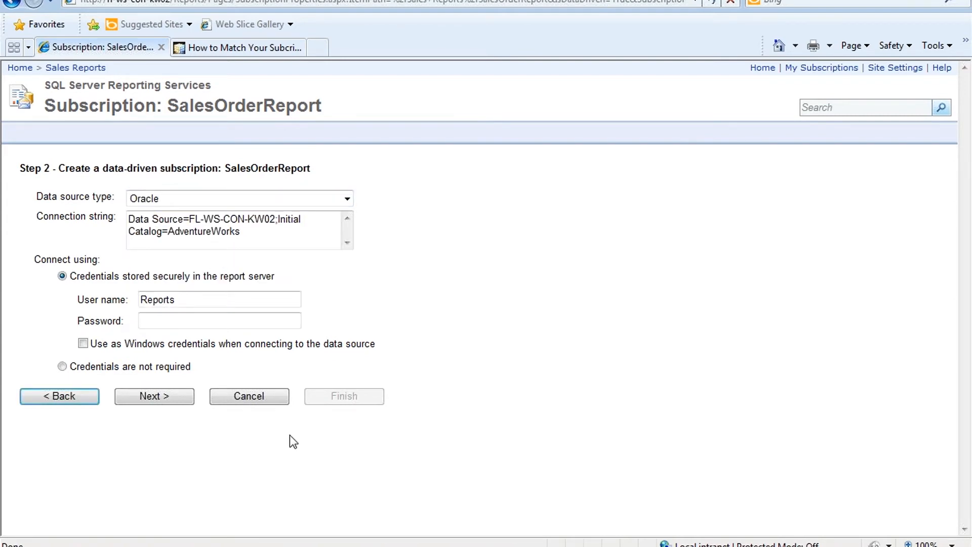
click(274, 400)
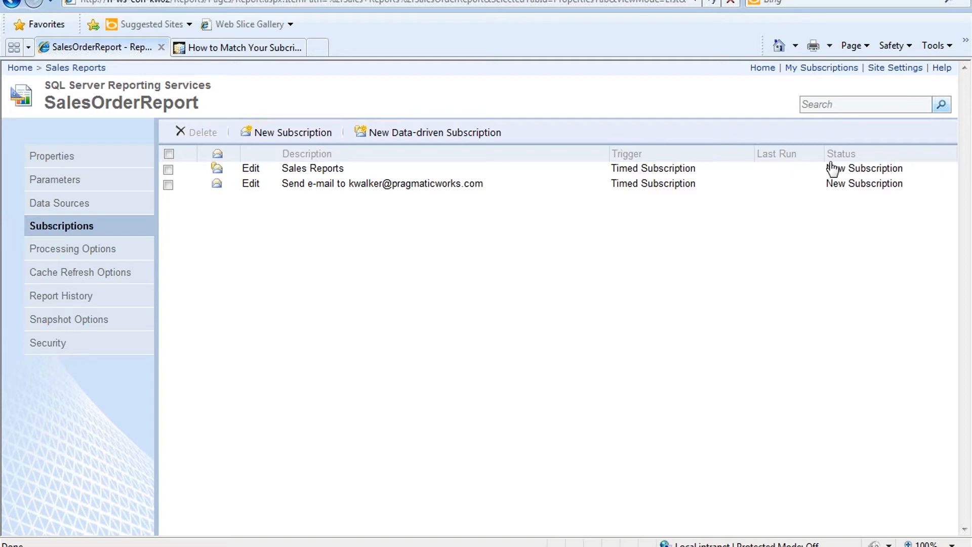
Step: Reopen the Sales Reports data-driven subscription for editing at Step 1
click(256, 172)
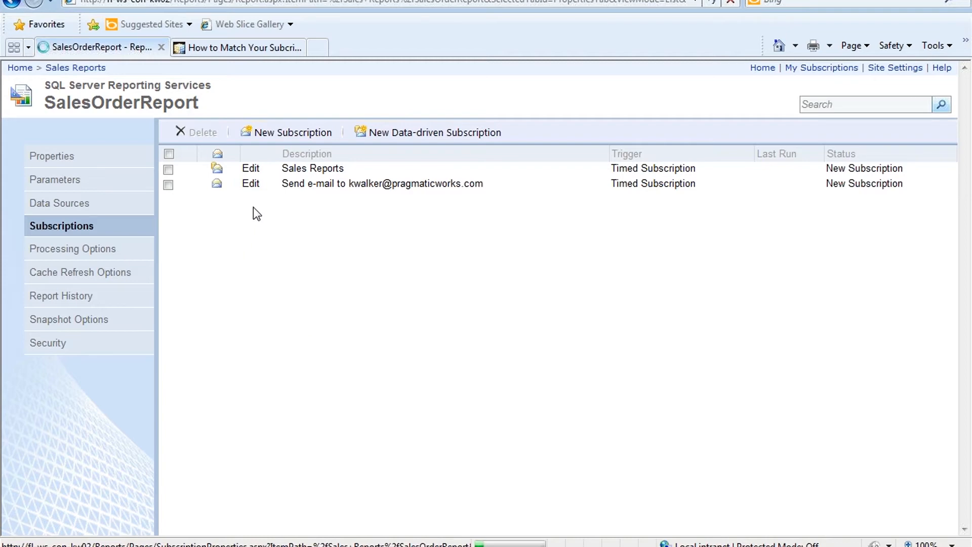
click(250, 173)
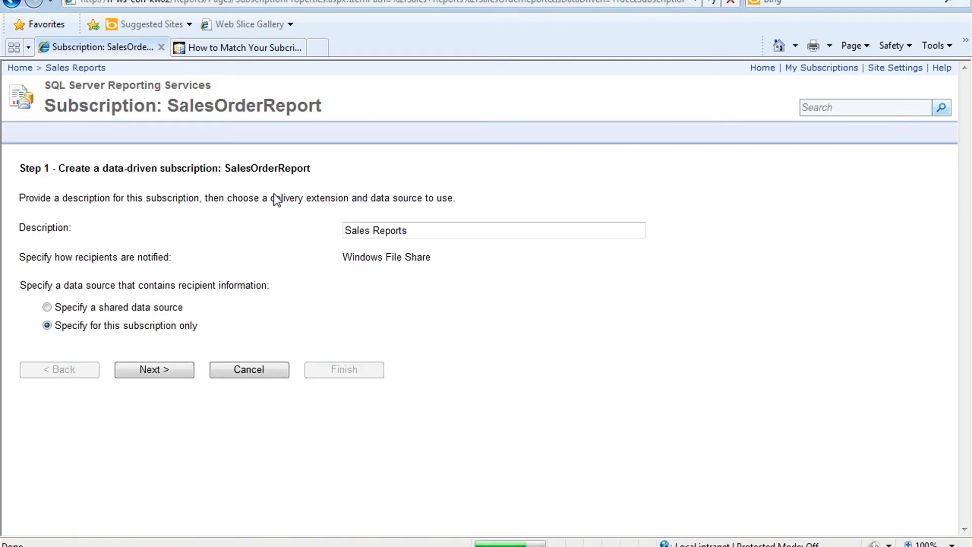
Step: On the data source settings step, enter the data source account password and continue to the recipient query
click(142, 370)
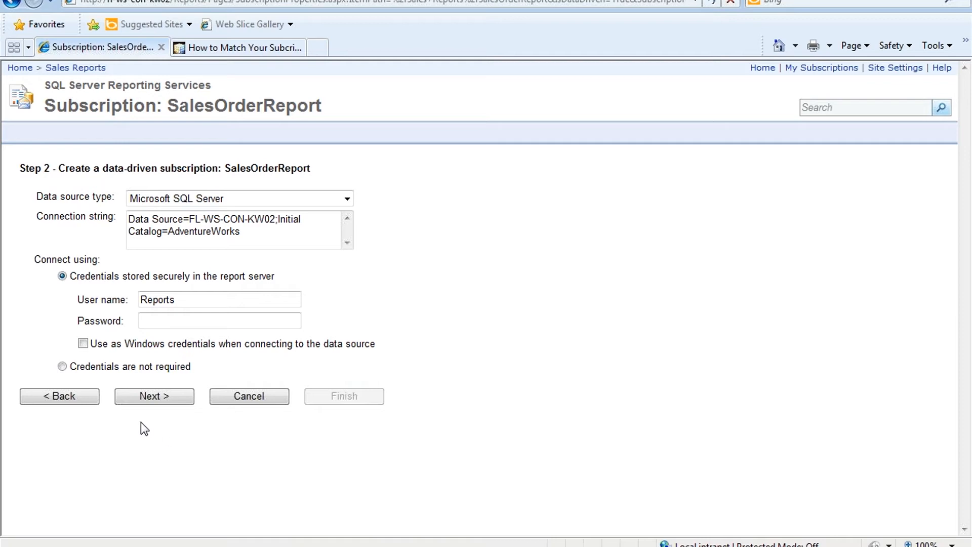
click(162, 321)
text(********)
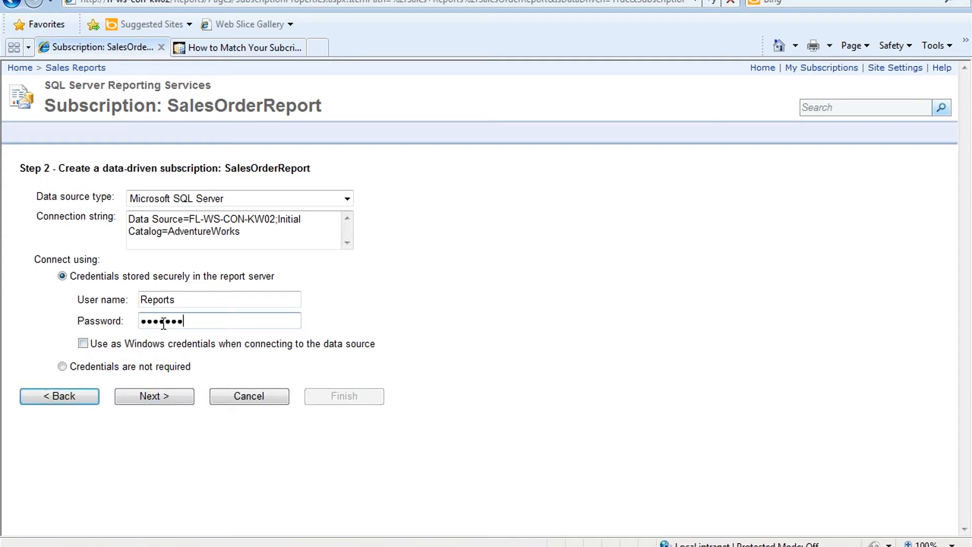
click(148, 399)
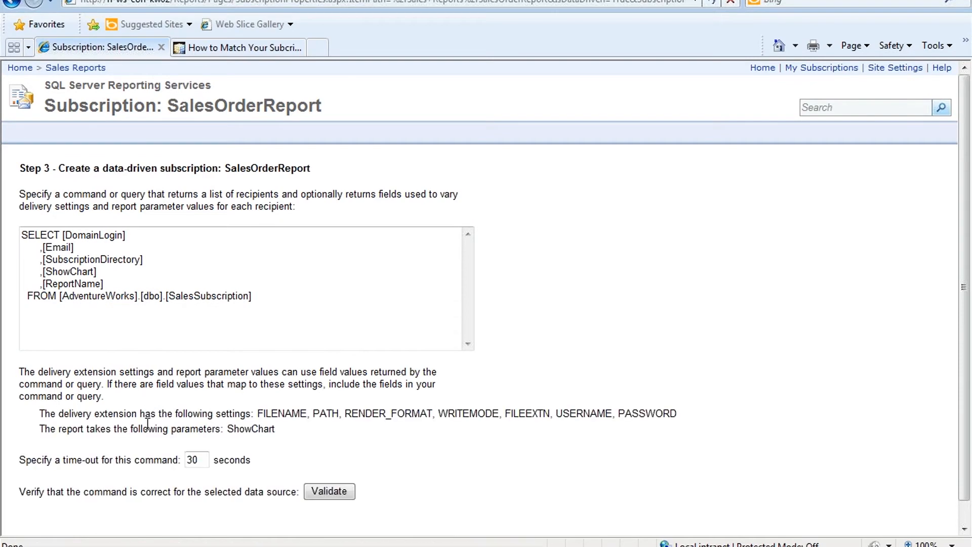
Step: Enter the file share account password in delivery settings, then advance past the Step 5 parameter values
scroll(272, 450, down, 1)
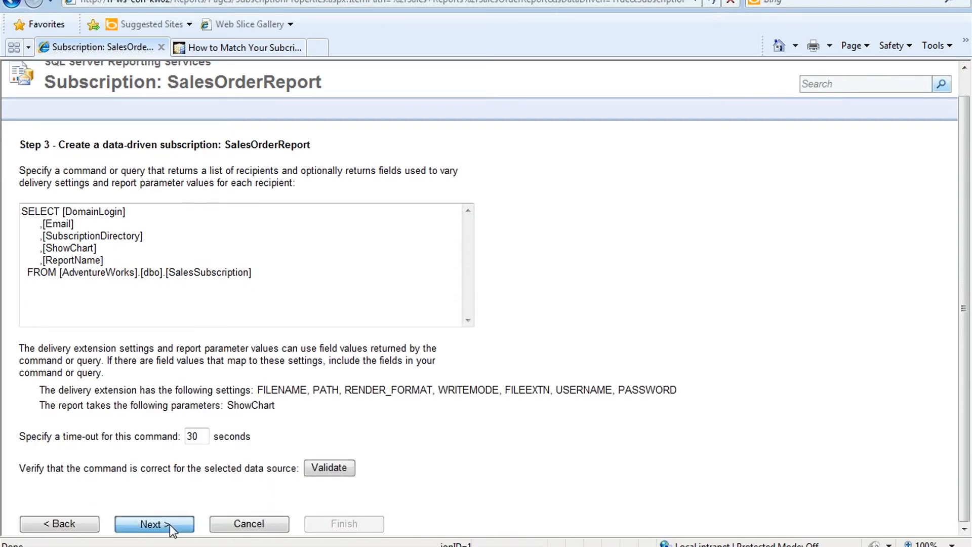
click(169, 524)
scroll(330, 462, down, 3)
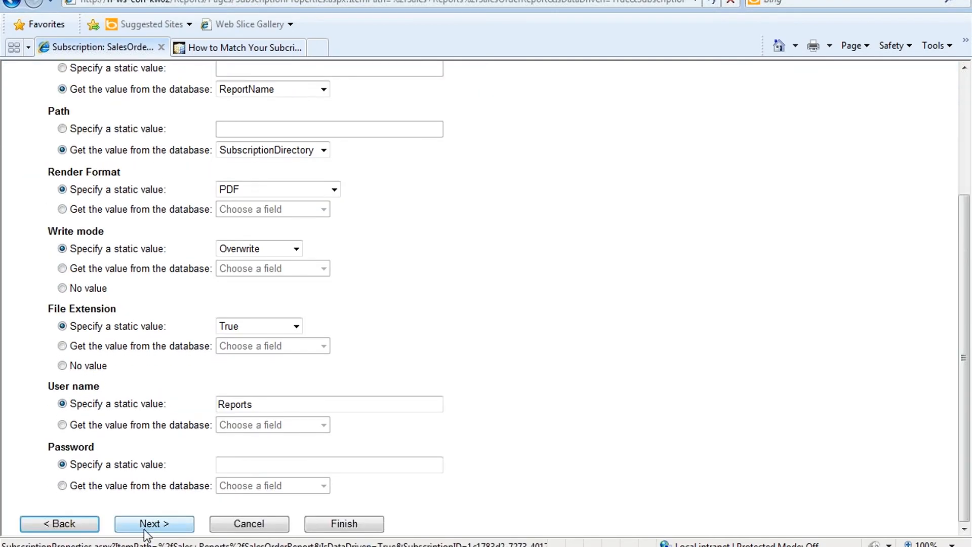
click(225, 464)
text(*******)
click(178, 524)
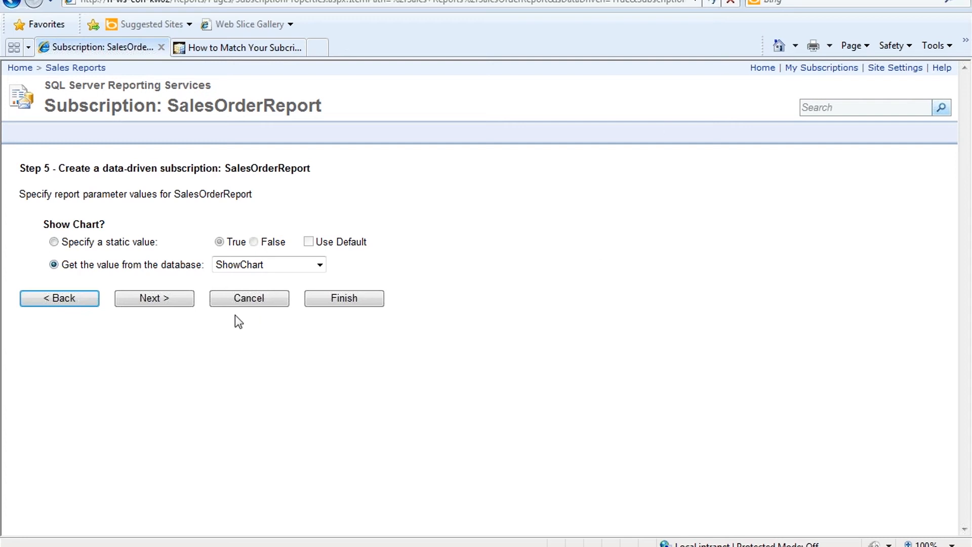
click(174, 302)
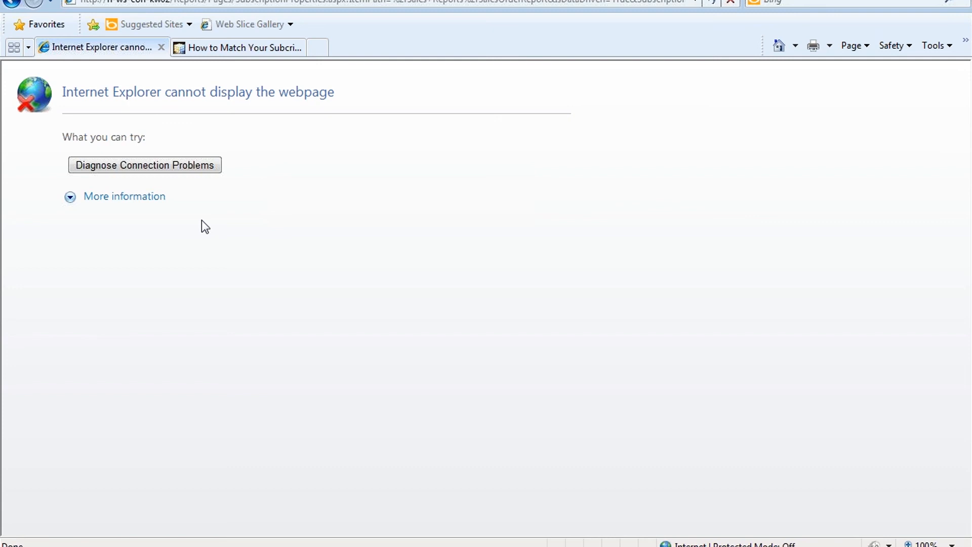
Step: Go back to the Step 5 parameter page and advance to the next wizard step again
click(11, 4)
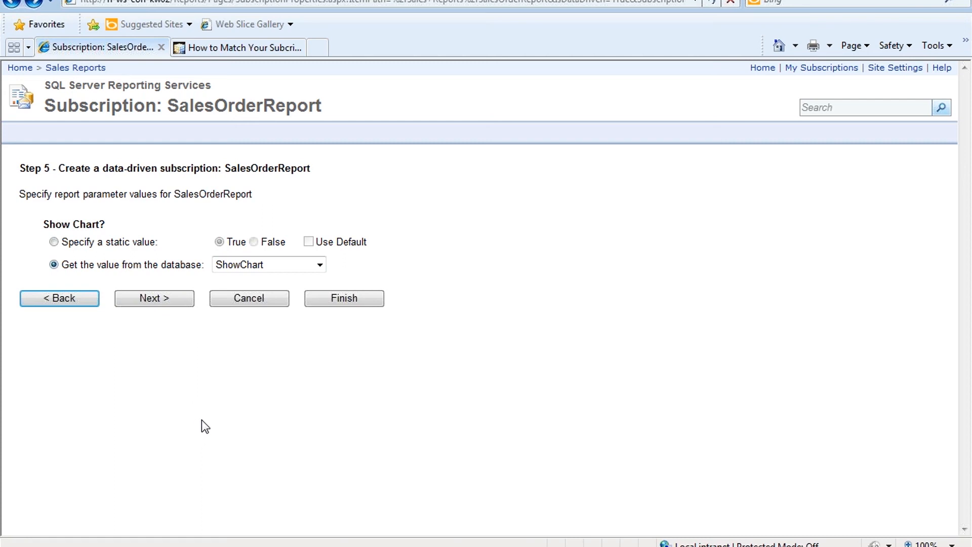
click(178, 300)
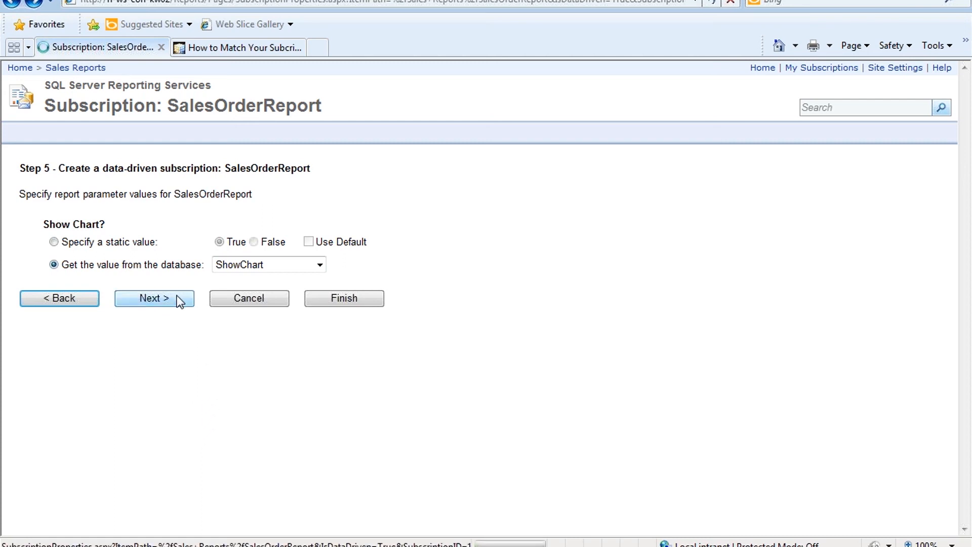